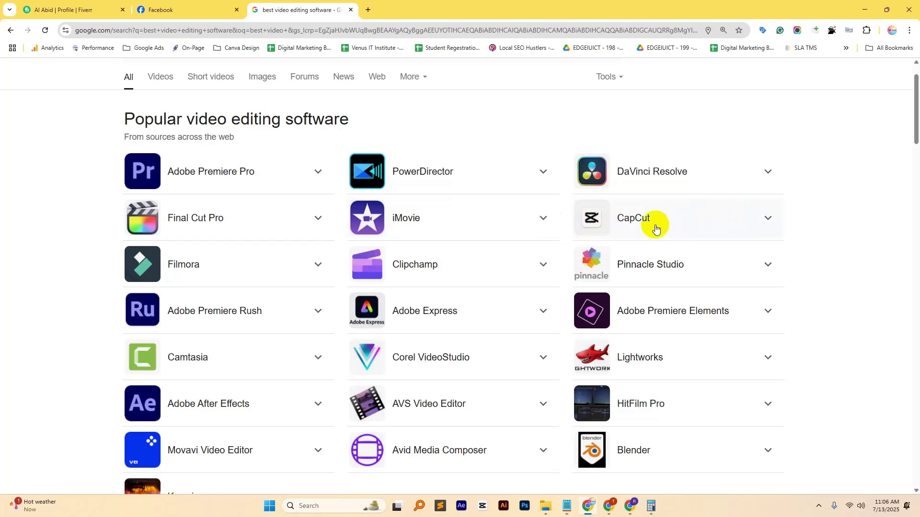
# - Launch the CapCut desktop app, dismiss its version update dialog, and return to the browser
pyautogui.click(484, 507)
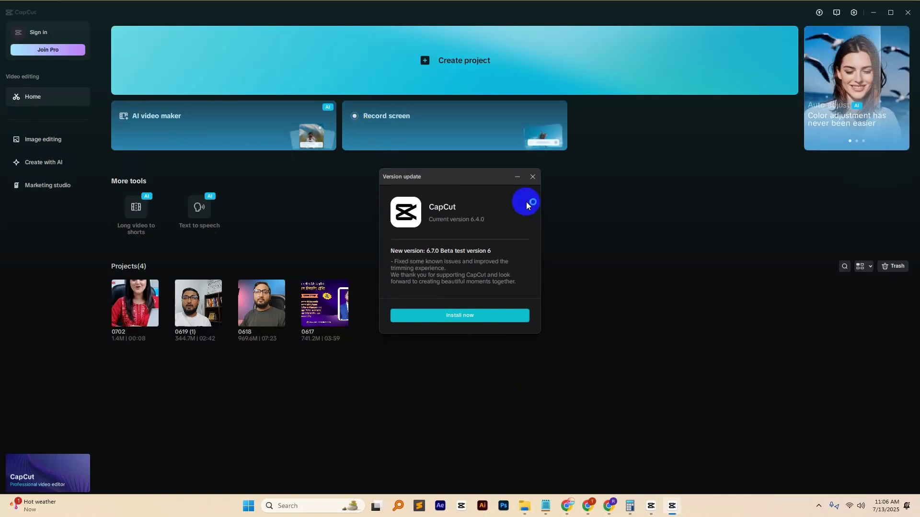
pyautogui.click(534, 178)
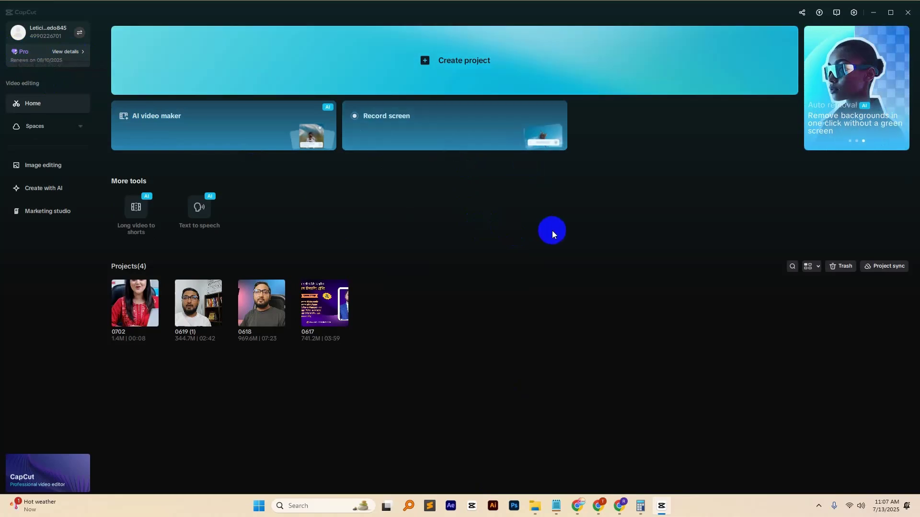
pyautogui.click(873, 12)
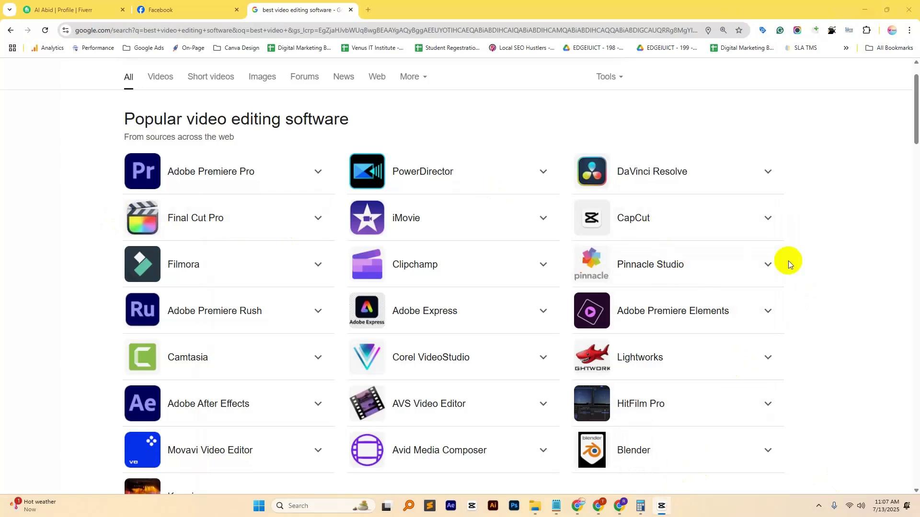
pyautogui.click(662, 505)
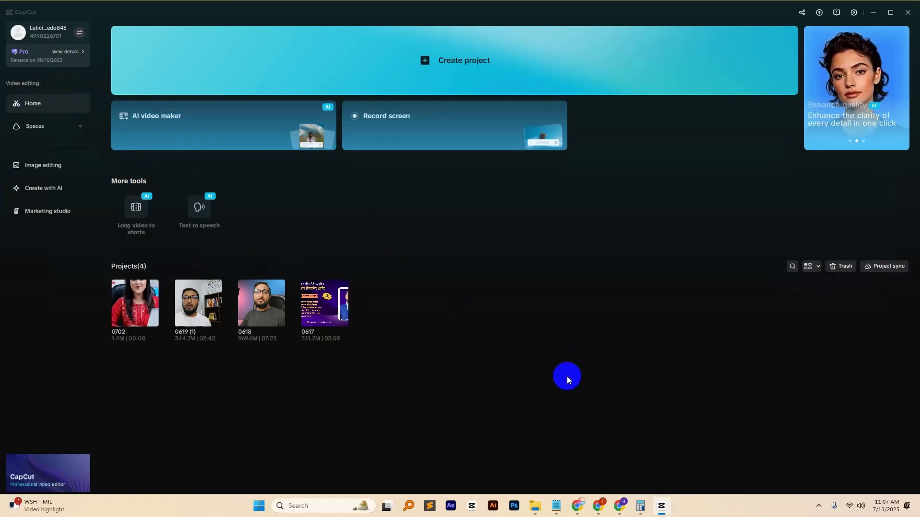
pyautogui.click(873, 12)
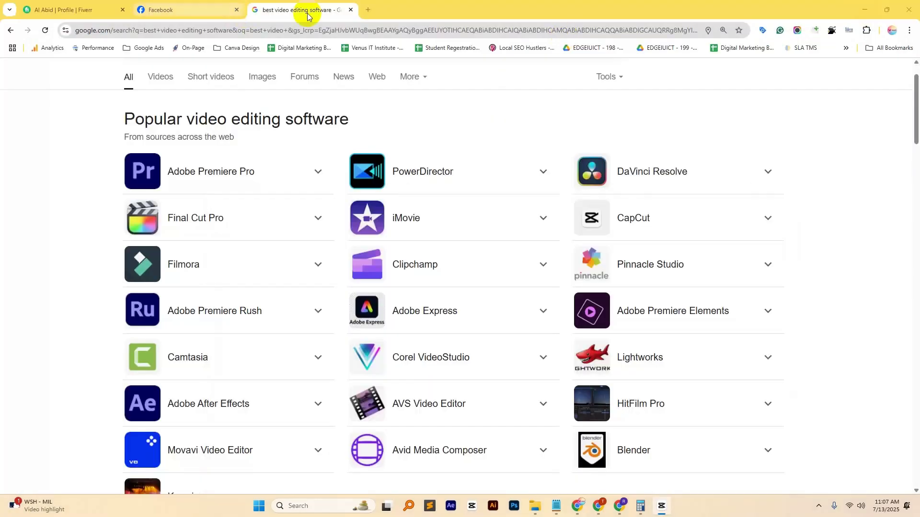
# - Open capcut.com in a new browser tab to view the online version of CapCut
pyautogui.click(368, 9)
pyautogui.write('ca')
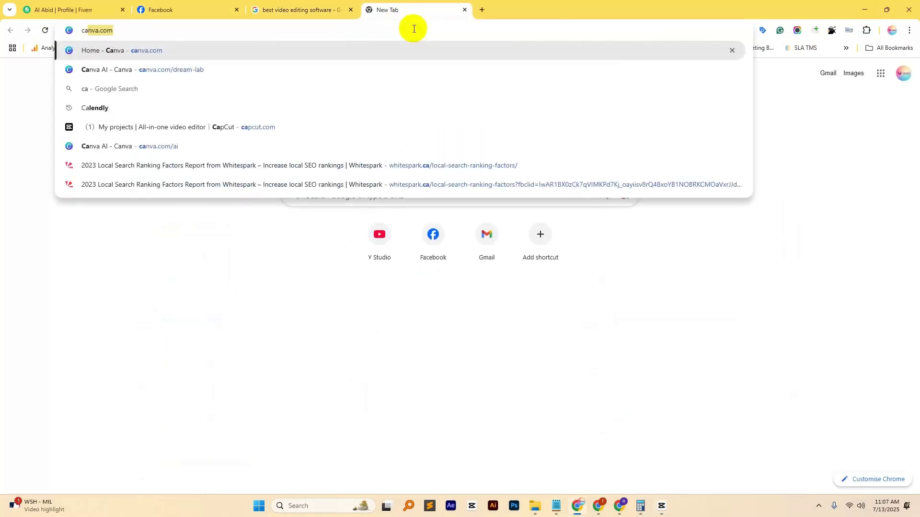
pyautogui.write('p')
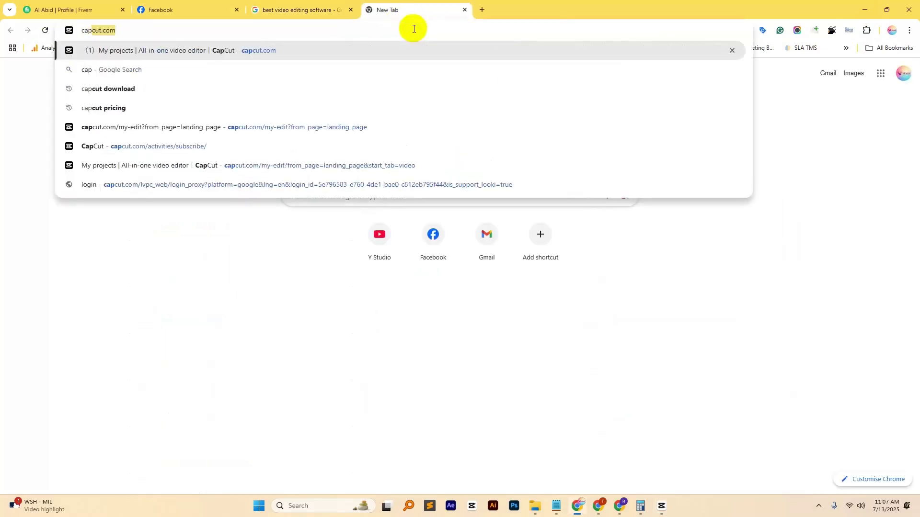
pyautogui.press('Return')
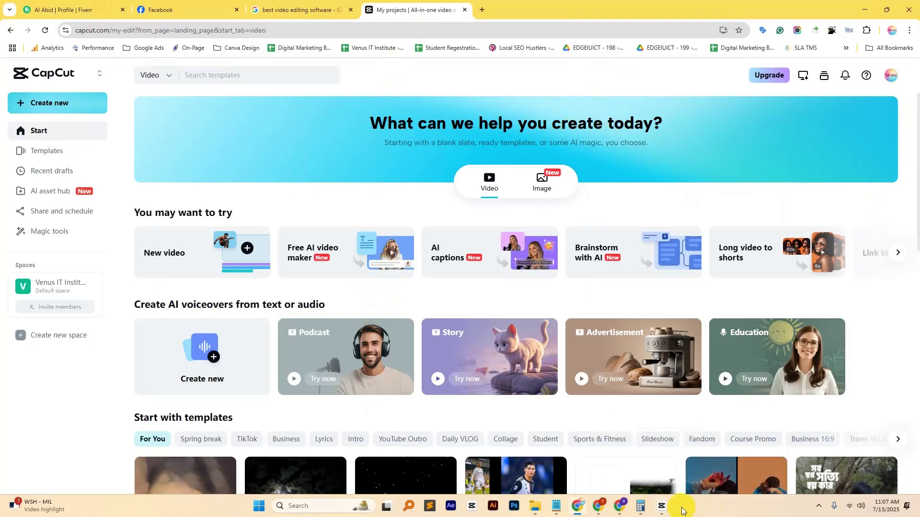
# - Return to the Google results for video editing software and search for "capcut download" instead
pyautogui.click(307, 10)
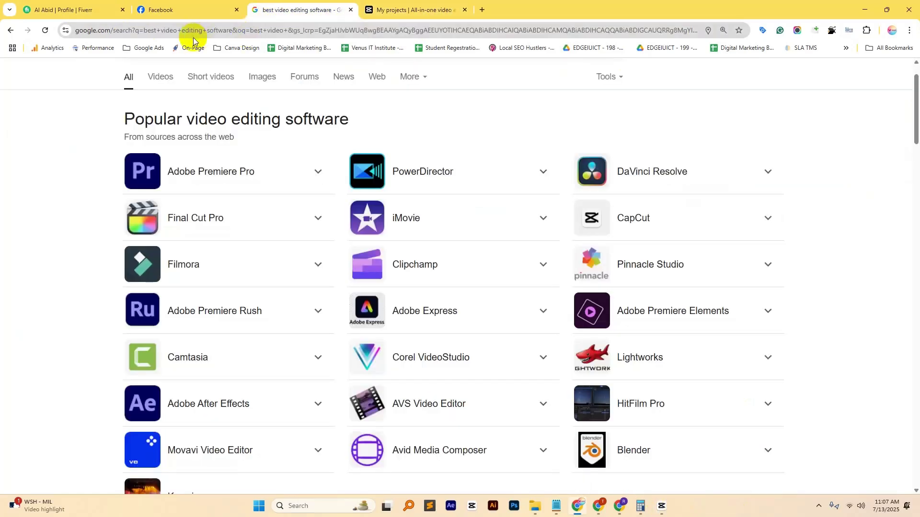
pyautogui.scroll(1, 203, 62)
pyautogui.moveTo(246, 94); pyautogui.dragTo(62, 102)
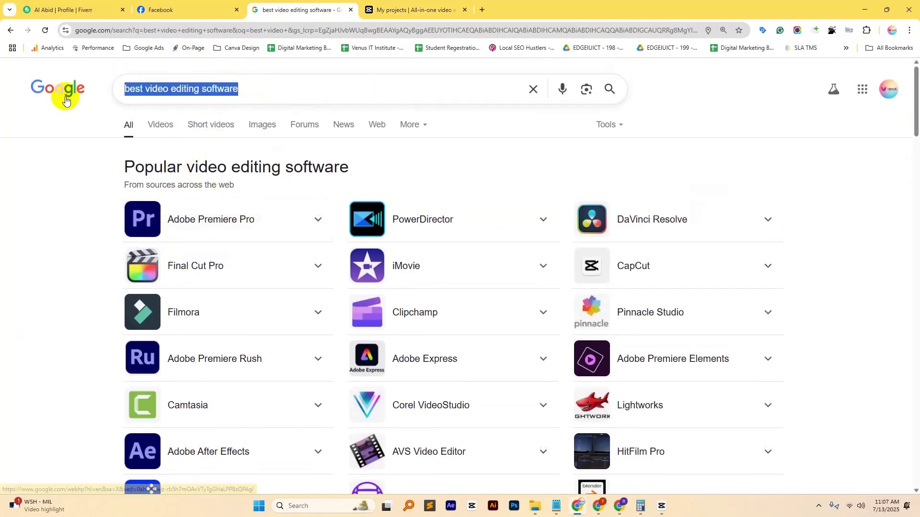
pyautogui.write('capcut')
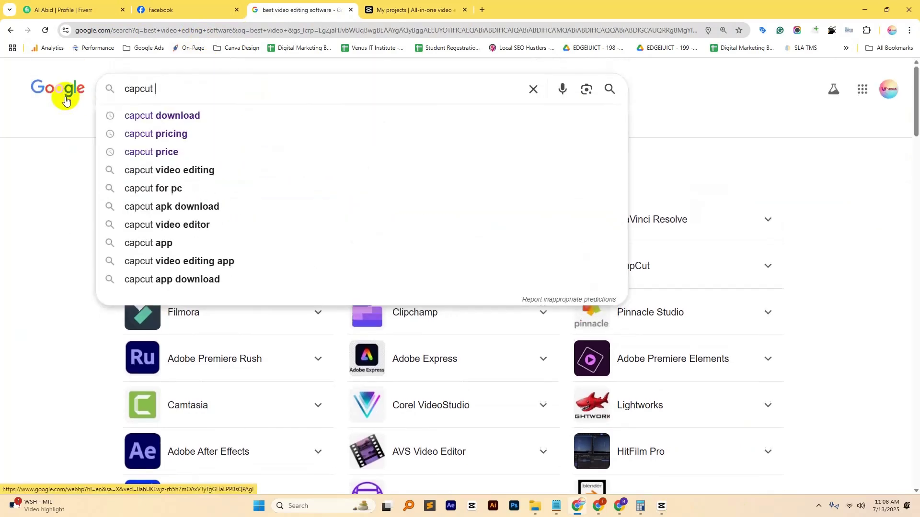
pyautogui.click(124, 109)
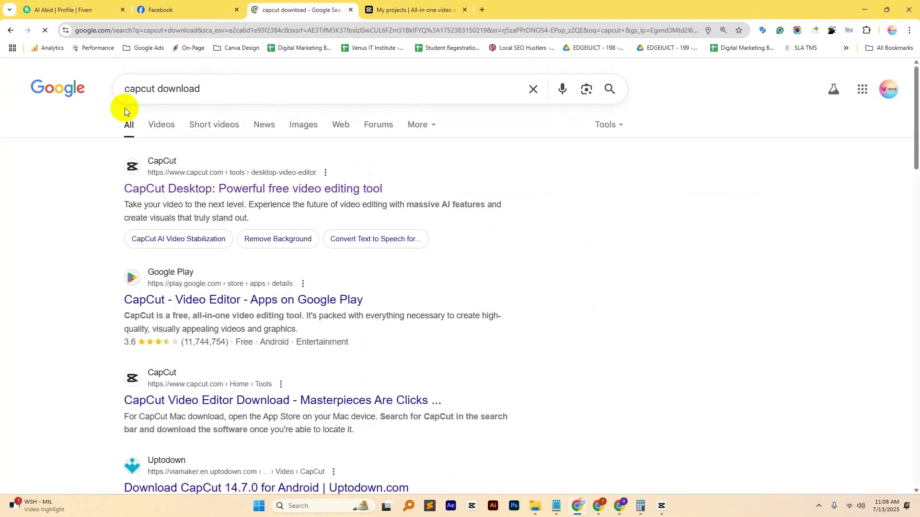
# - Go to the CapCut Desktop page from the search results and download the free installer
pyautogui.click(190, 184)
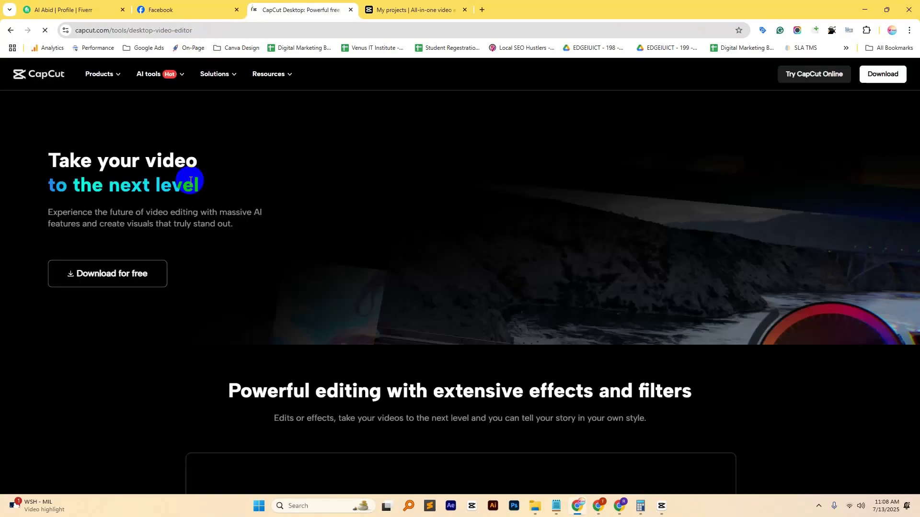
pyautogui.click(124, 280)
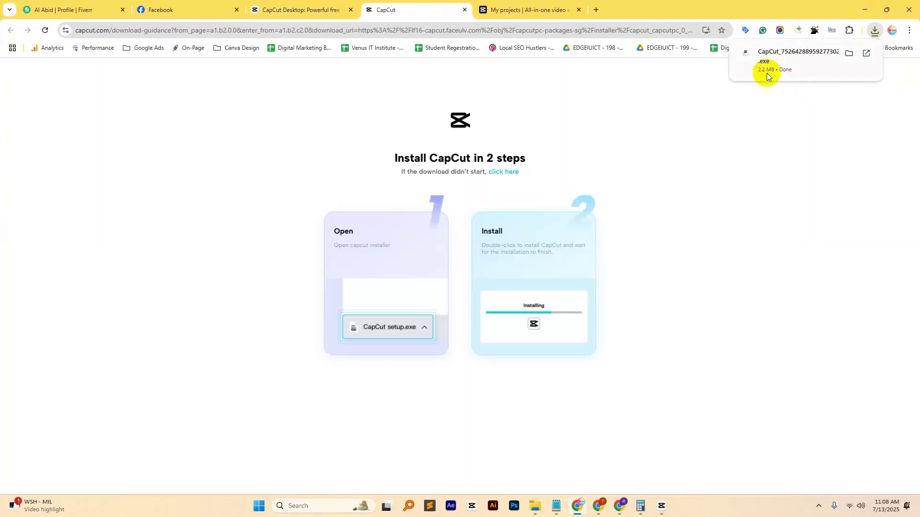
pyautogui.click(786, 61)
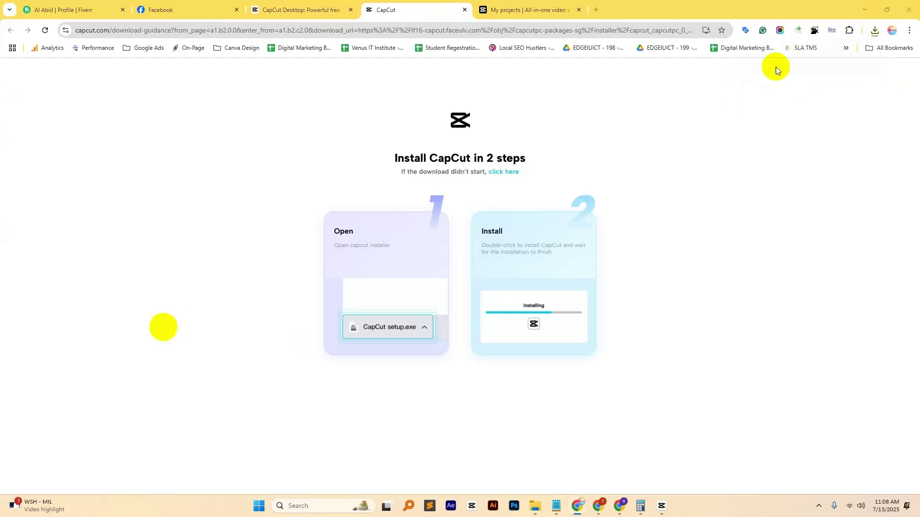
pyautogui.click(201, 30)
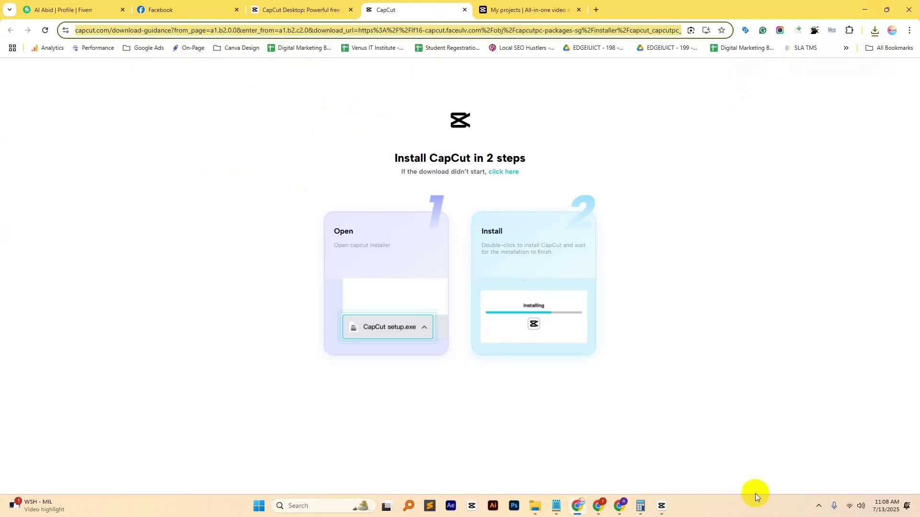
# - Switch to the CapCut desktop app and create a new project
pyautogui.click(662, 505)
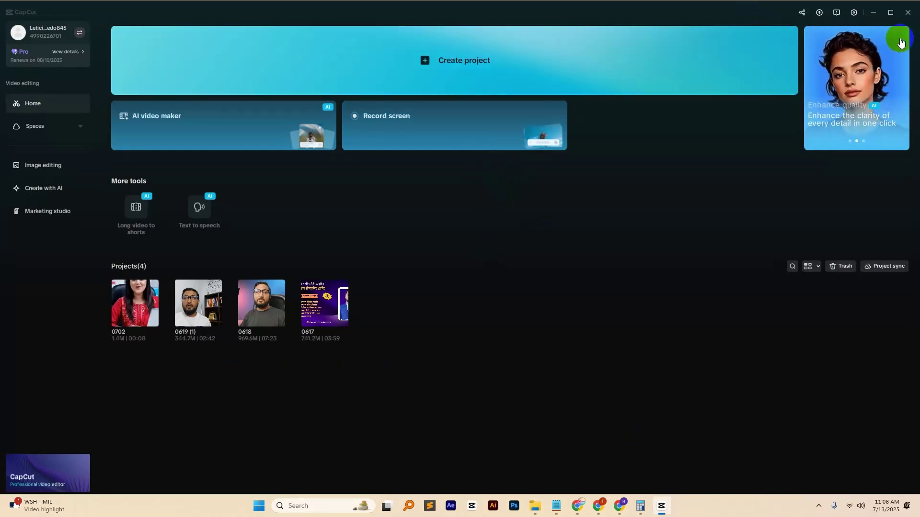
pyautogui.click(873, 17)
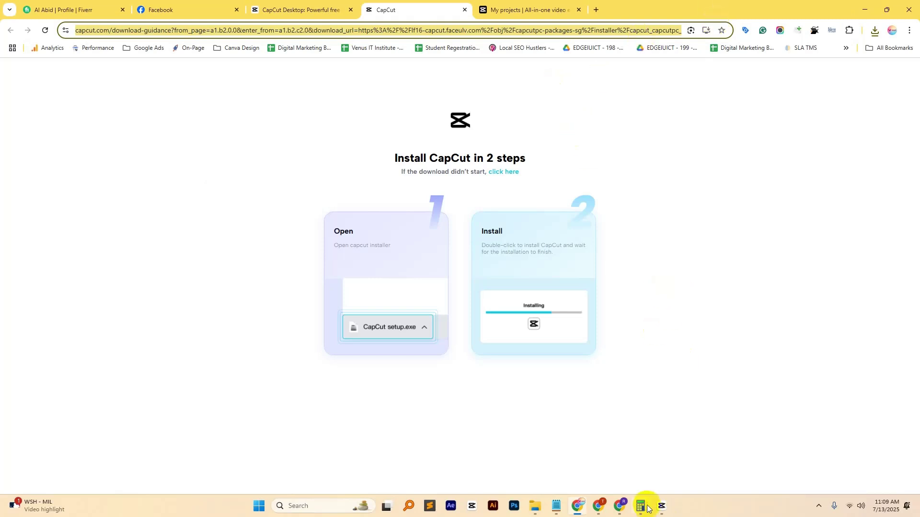
pyautogui.click(661, 506)
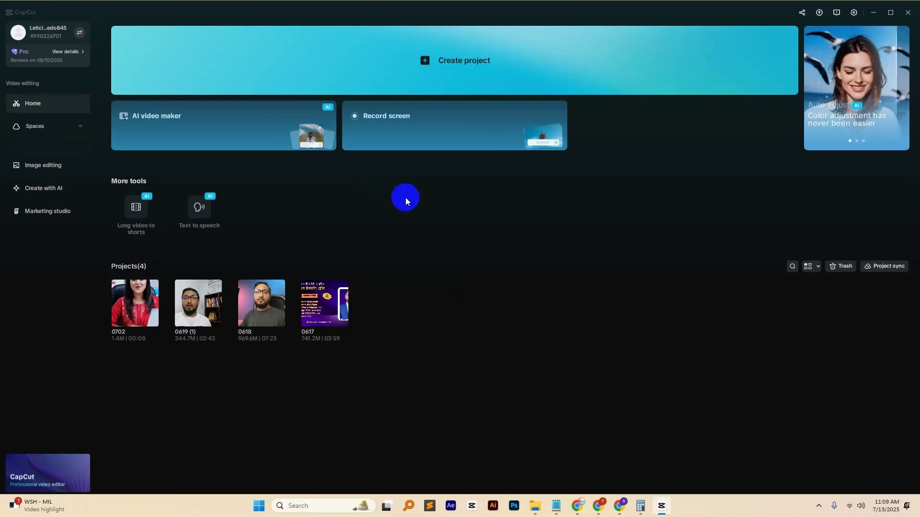
pyautogui.click(577, 509)
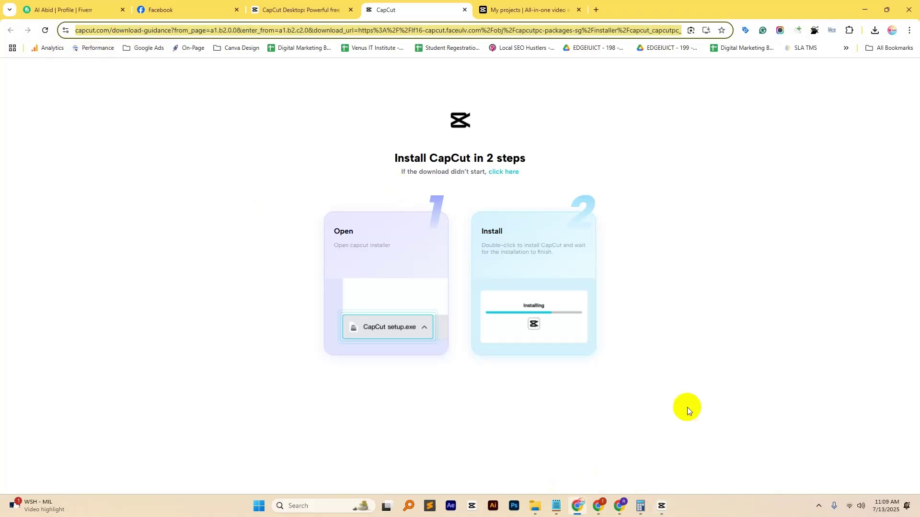
pyautogui.click(661, 506)
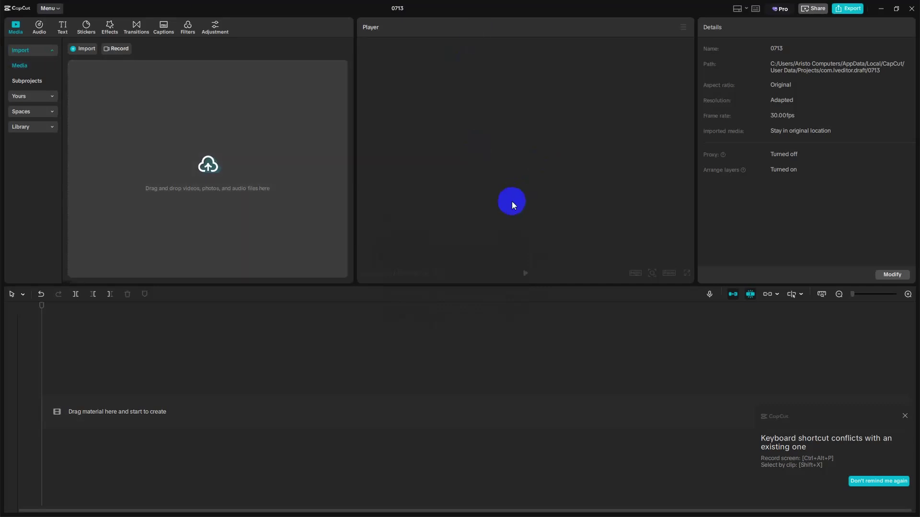
# - Find and launch Wondershare Filmora, then dismiss its active device limit dialog without logging in
pyautogui.press('super')
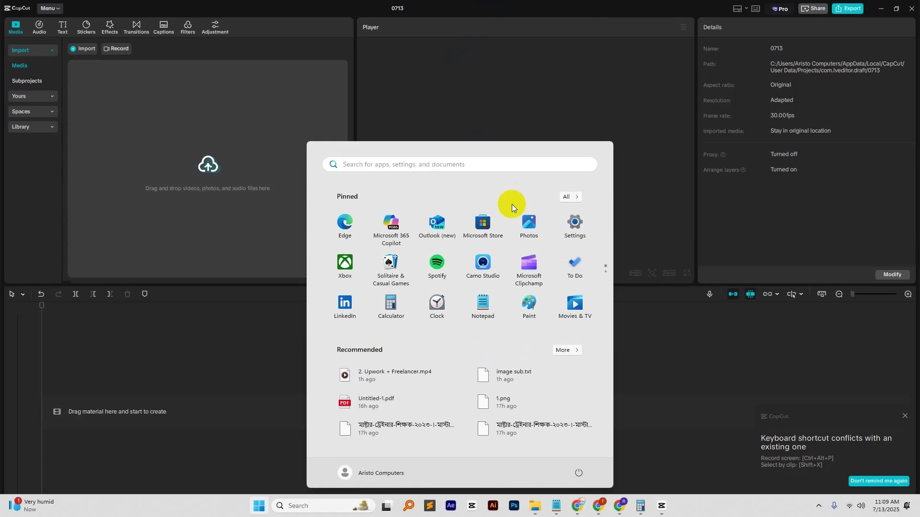
pyautogui.write('fil')
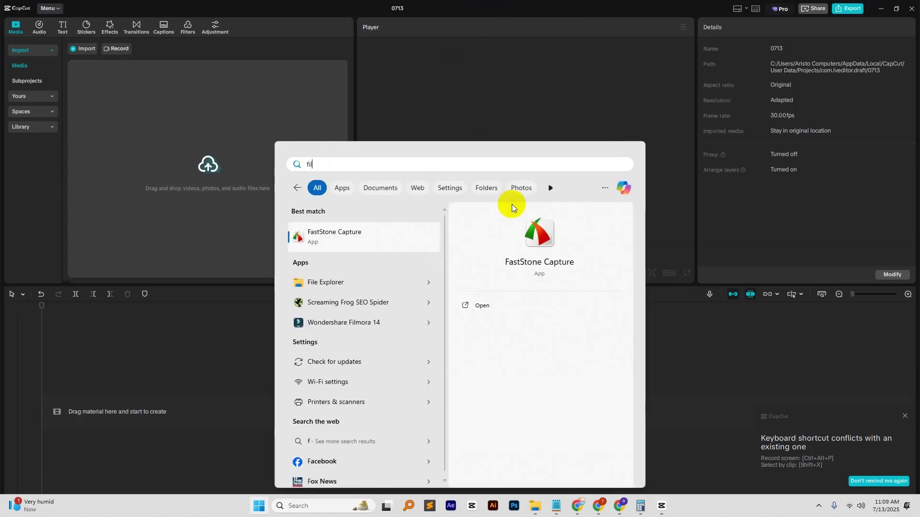
pyautogui.click(345, 366)
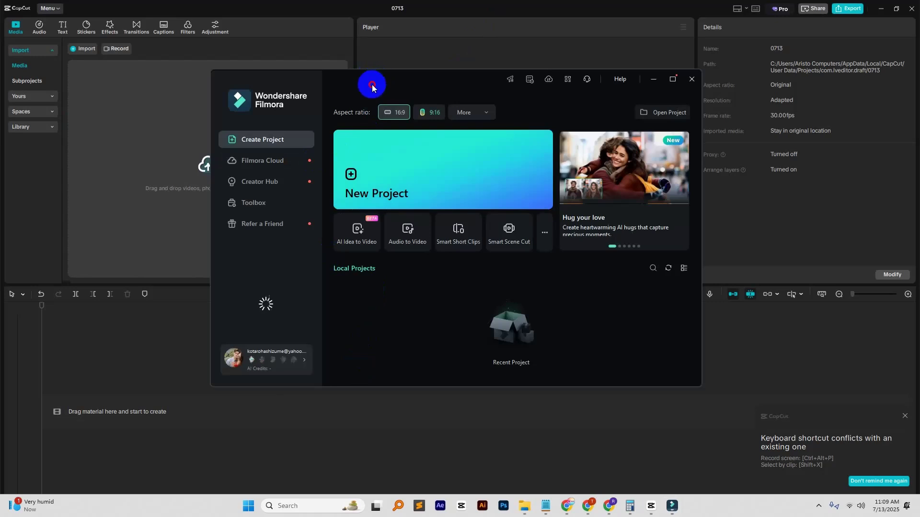
pyautogui.moveTo(372, 86); pyautogui.dragTo(359, 90)
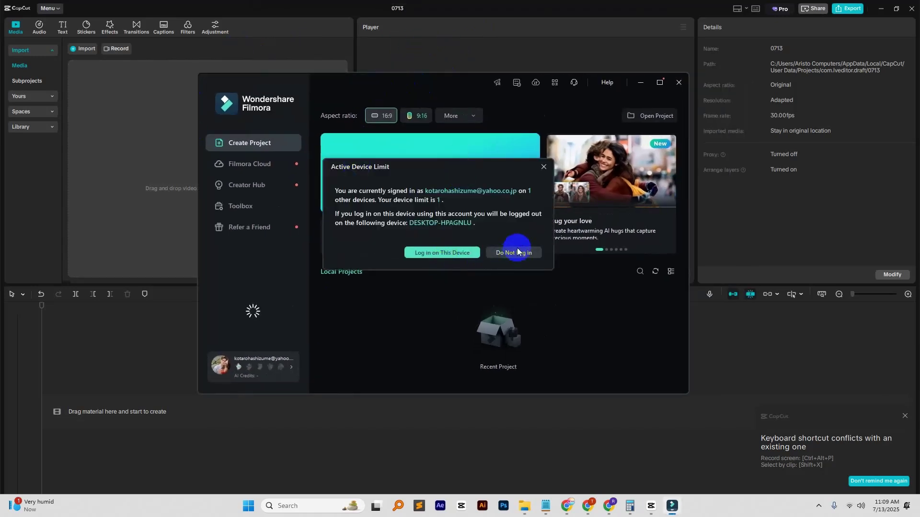
pyautogui.click(545, 166)
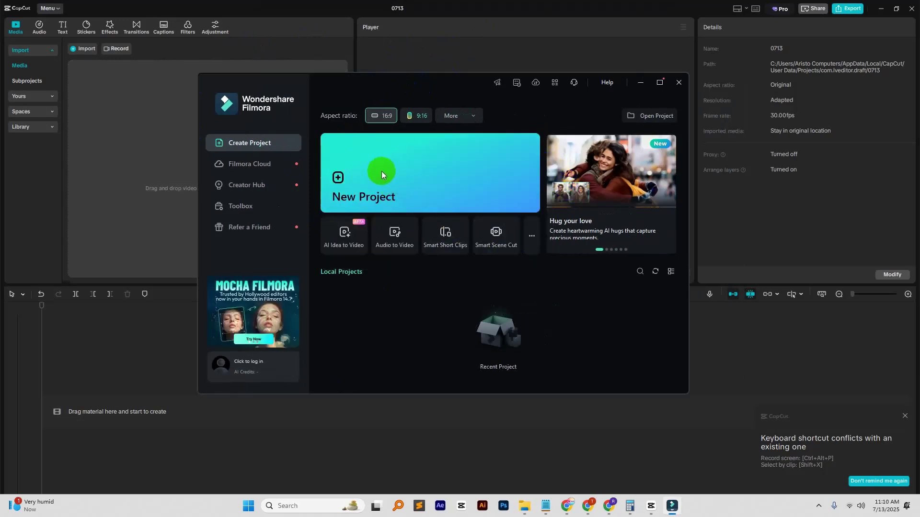
# - Create a new 16:9 Filmora project to view the editing workspace, dismissing the version update offer
pyautogui.click(382, 173)
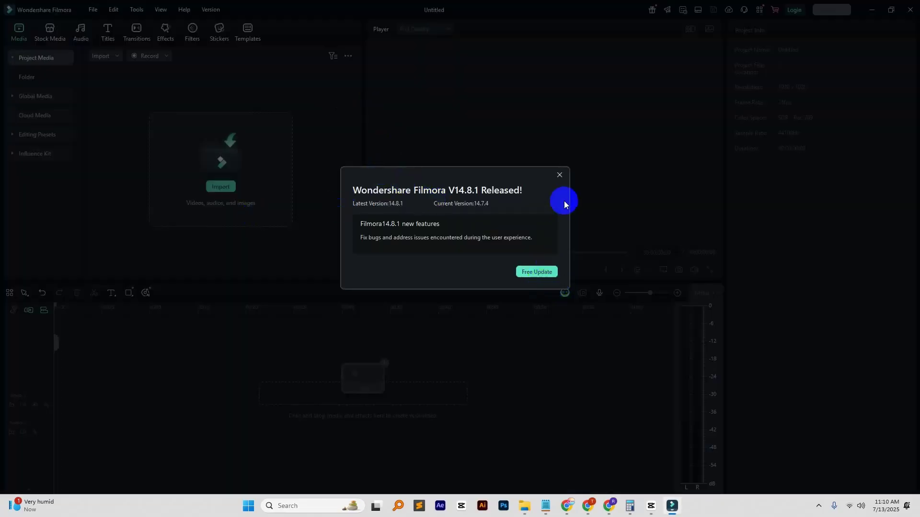
pyautogui.click(559, 175)
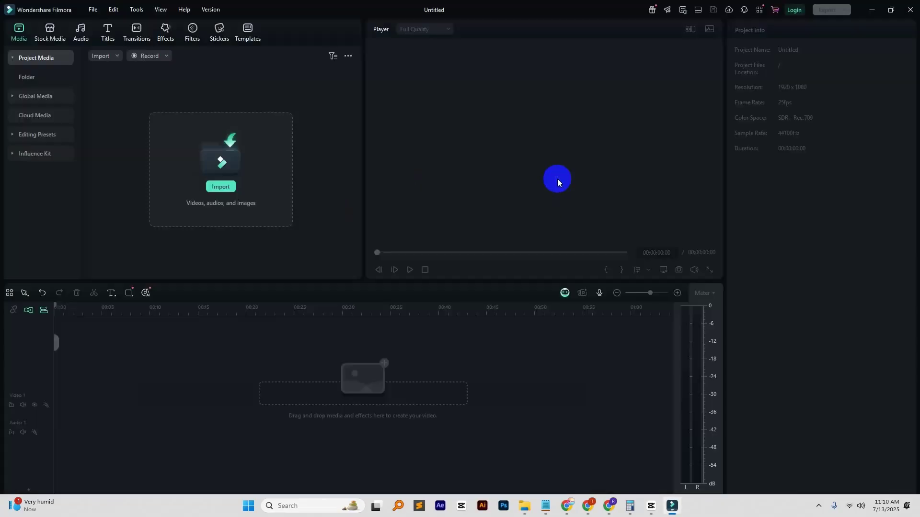
# - Close Wondershare Filmora and switch back to the CapCut project
pyautogui.click(872, 10)
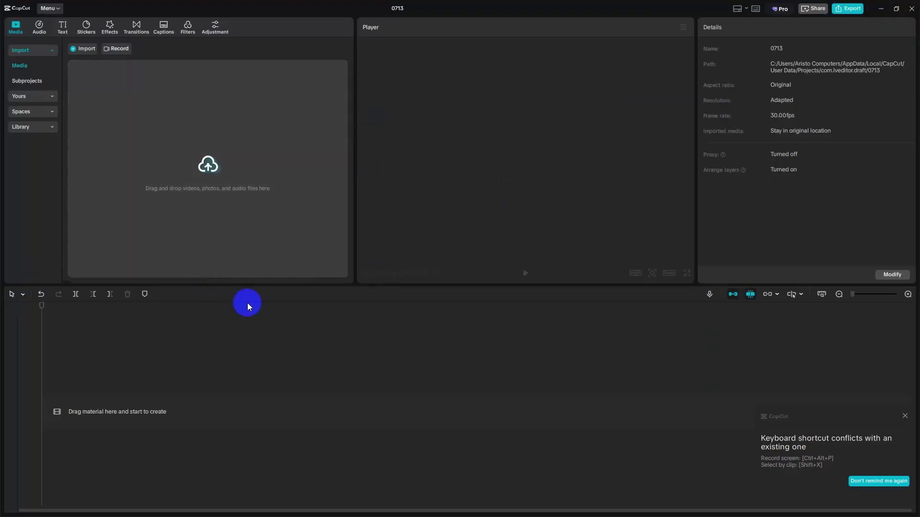
pyautogui.click(882, 8)
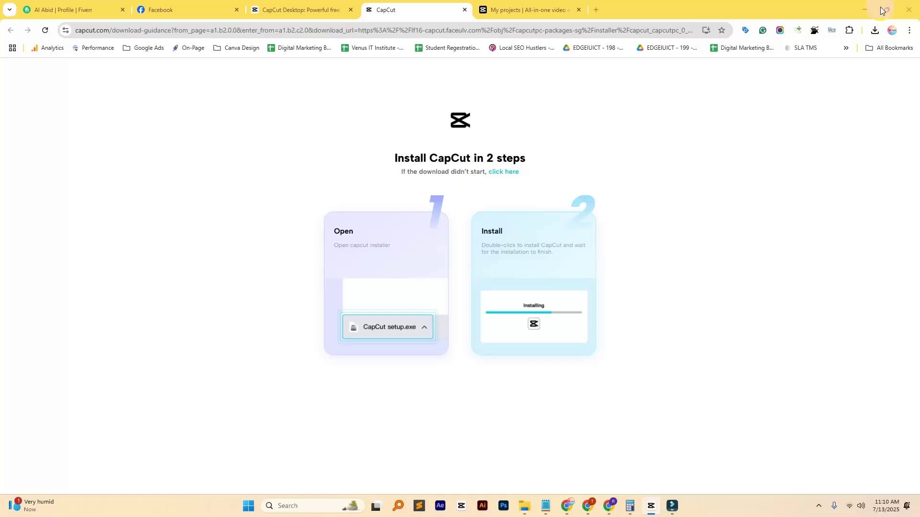
pyautogui.rightClick(672, 506)
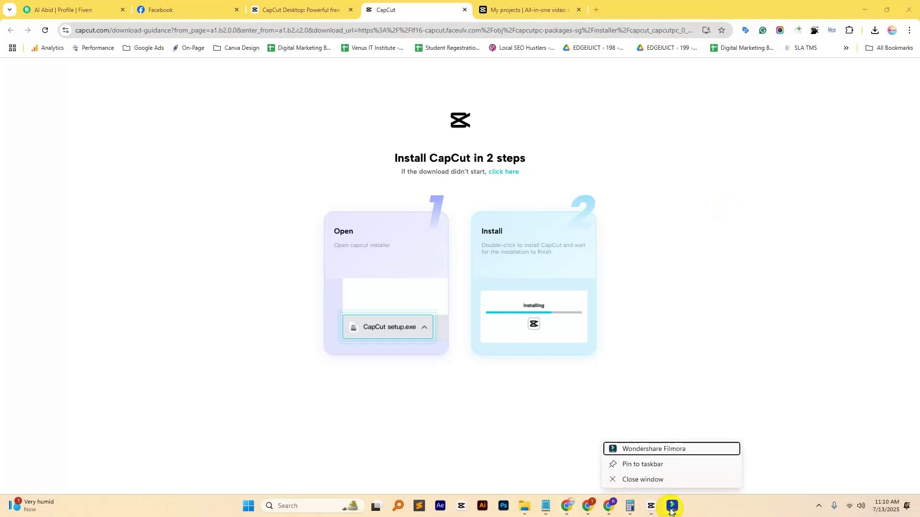
pyautogui.click(653, 478)
pyautogui.click(653, 505)
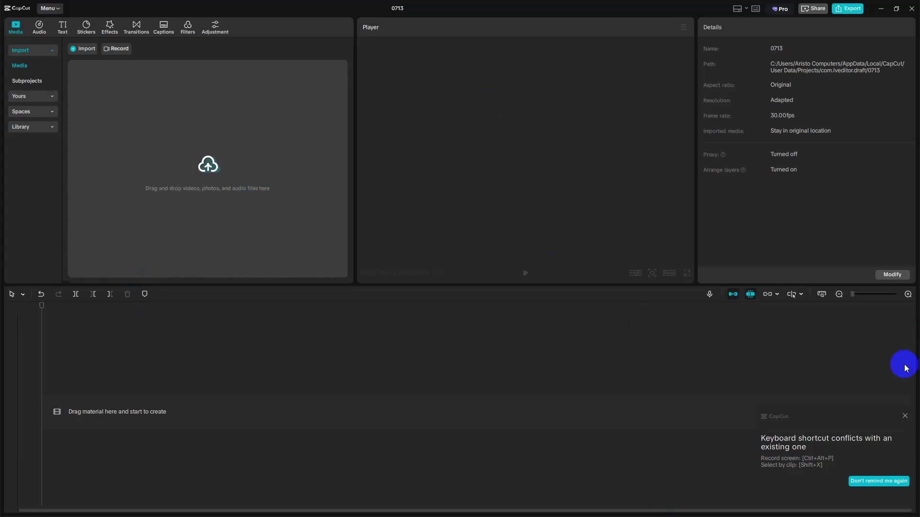
# - Dismiss the keyboard shortcut conflict notice and import the ডিজিটাল_মার্কেটিং_কোর্স_শুরু_.mp4 video from Downloads
pyautogui.click(905, 416)
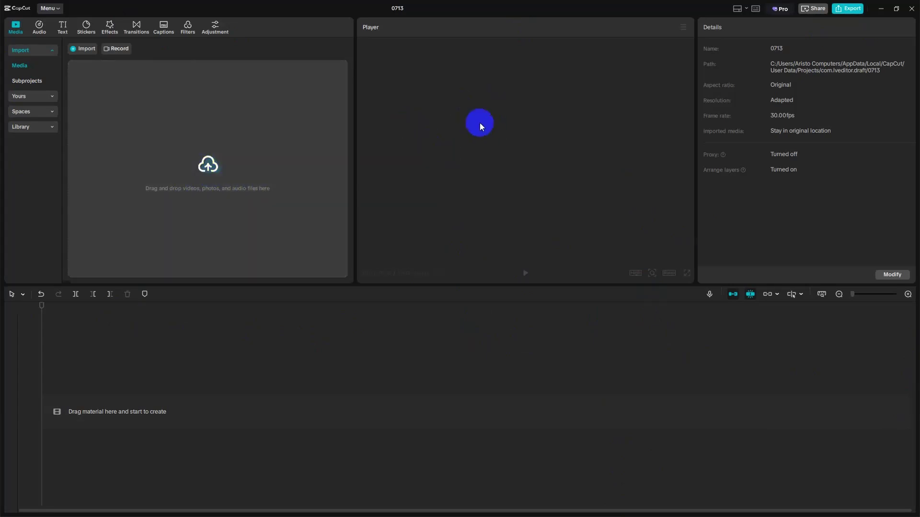
pyautogui.click(215, 164)
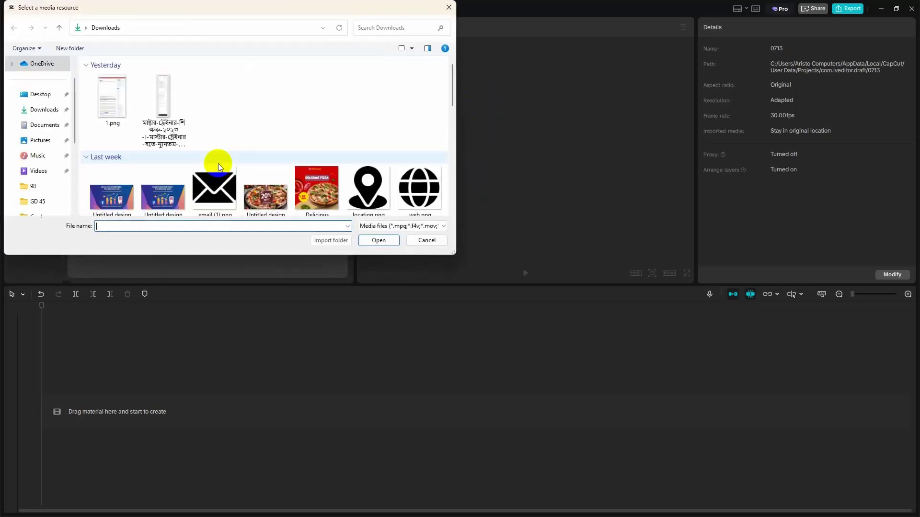
pyautogui.scroll(-5, 291, 110)
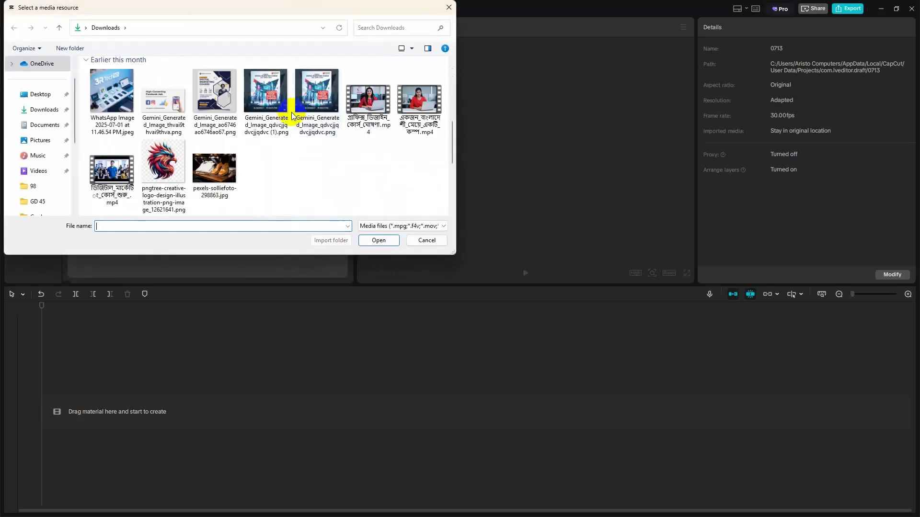
pyautogui.click(112, 173)
pyautogui.click(381, 241)
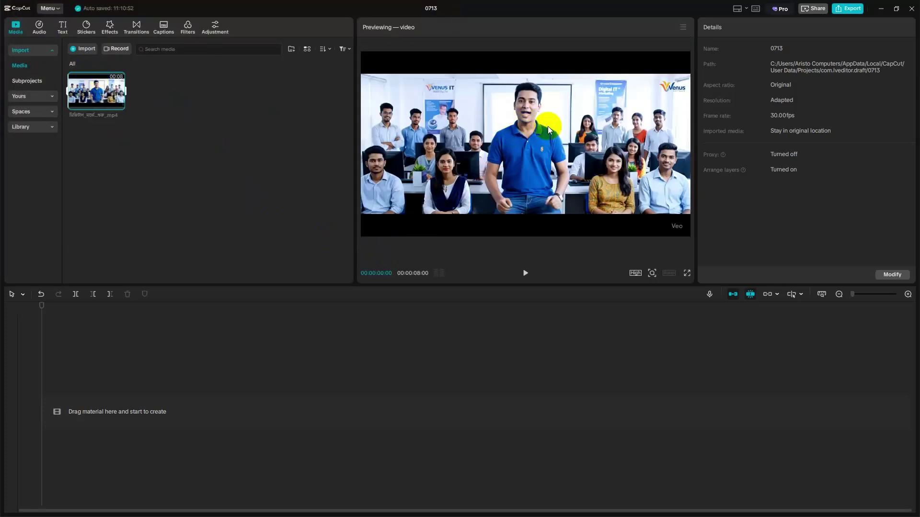
# - Preview the imported video briefly in the player and add it to the timeline
pyautogui.click(526, 273)
pyautogui.click(526, 273)
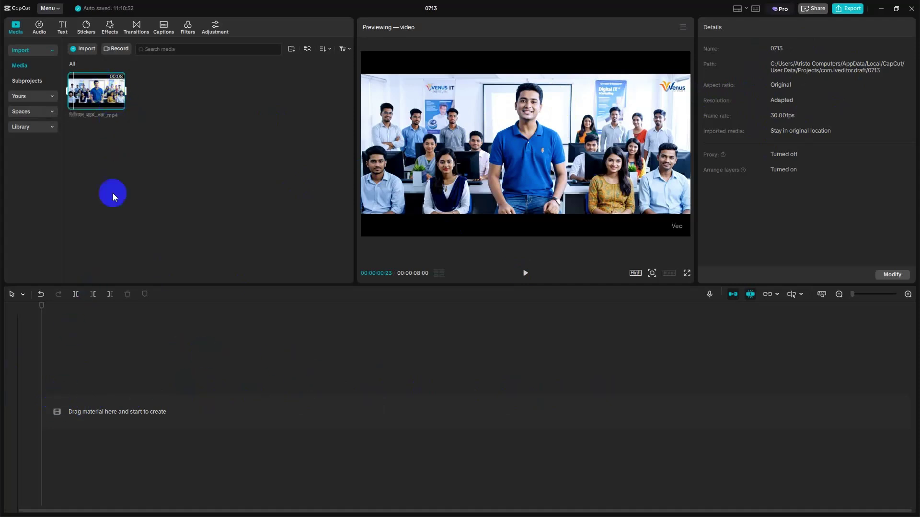
pyautogui.click(119, 104)
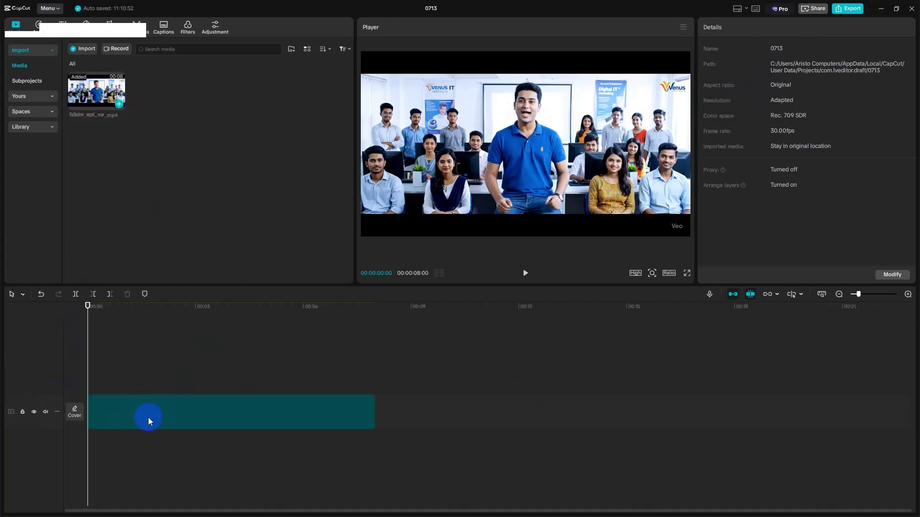
# - Select the timeline clip and look through its Basic video settings, from Transform to Canvas
pyautogui.click(302, 417)
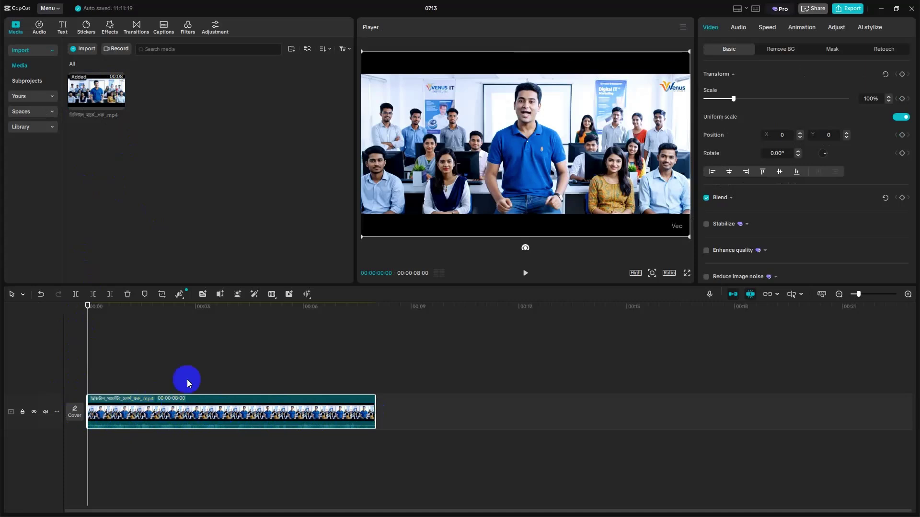
pyautogui.click(329, 373)
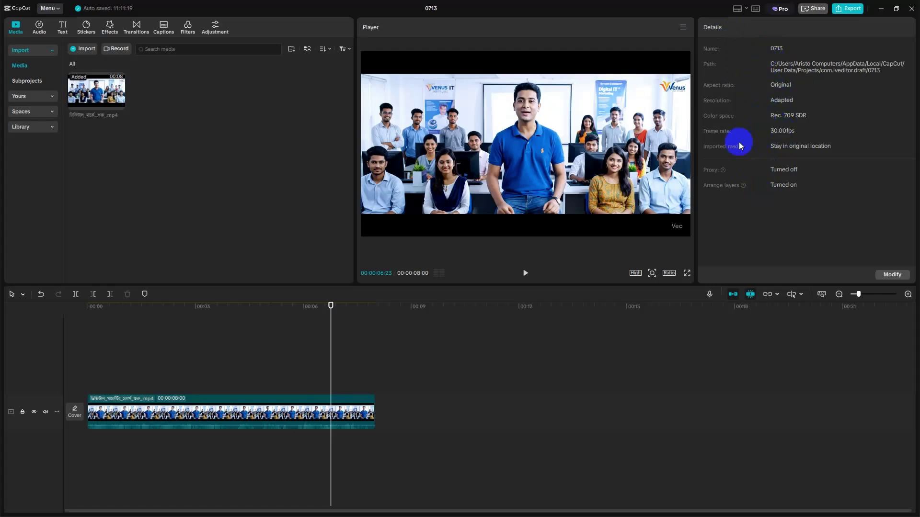
pyautogui.click(228, 411)
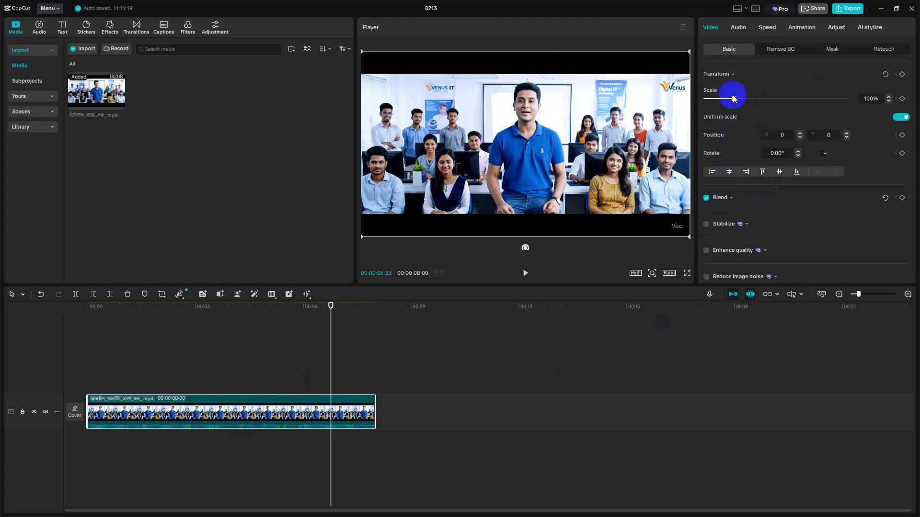
pyautogui.scroll(-3, 766, 144)
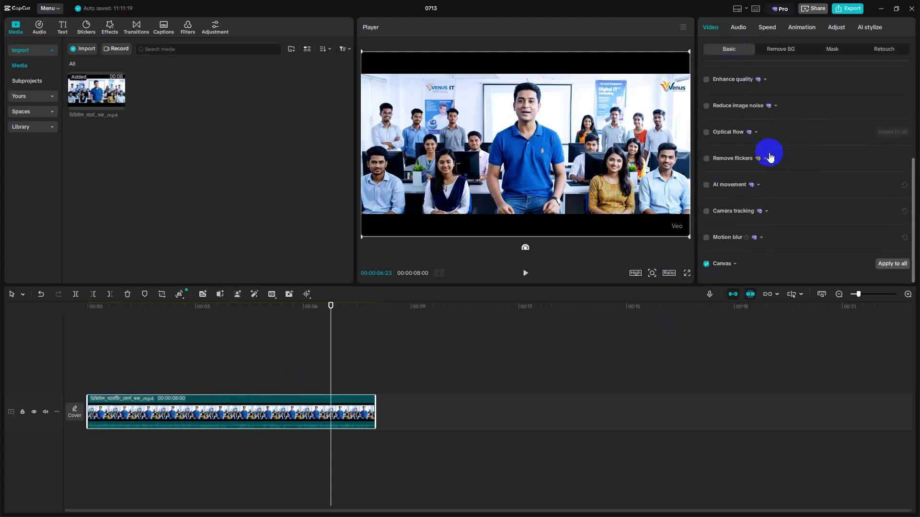
pyautogui.scroll(3, 771, 200)
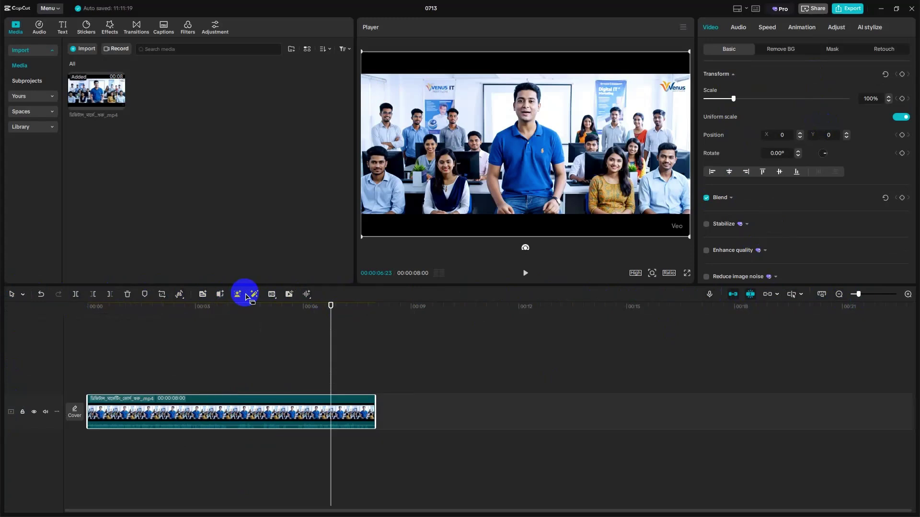
# - Split the timeline clip at 00:00:01:07
pyautogui.moveTo(331, 346); pyautogui.dragTo(195, 366)
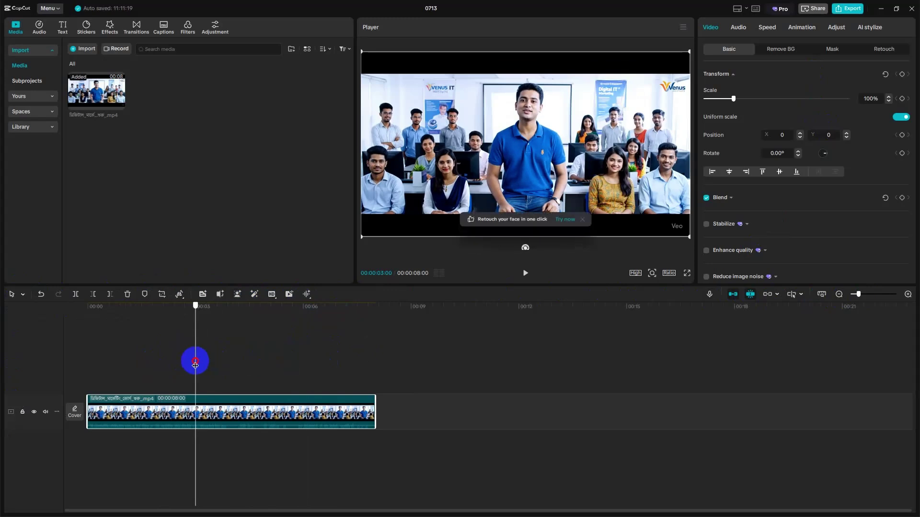
pyautogui.moveTo(195, 366); pyautogui.dragTo(108, 360)
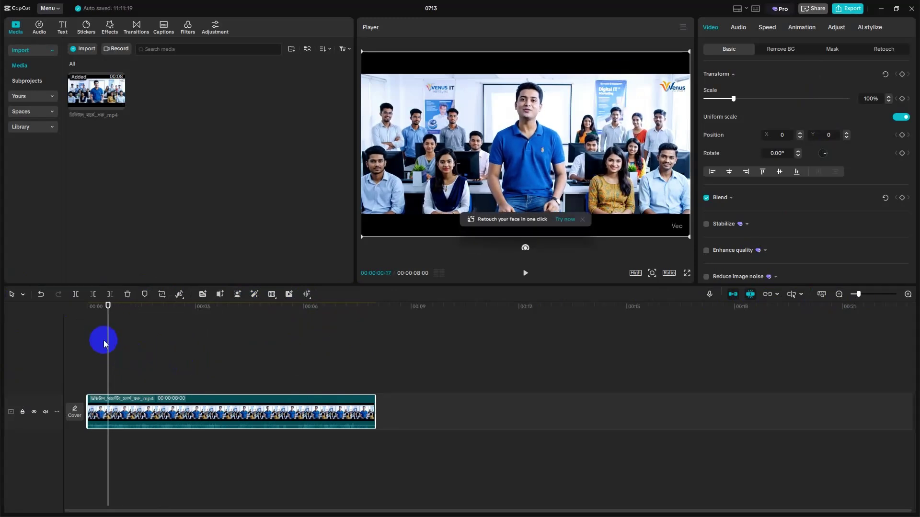
pyautogui.moveTo(106, 363); pyautogui.dragTo(101, 331)
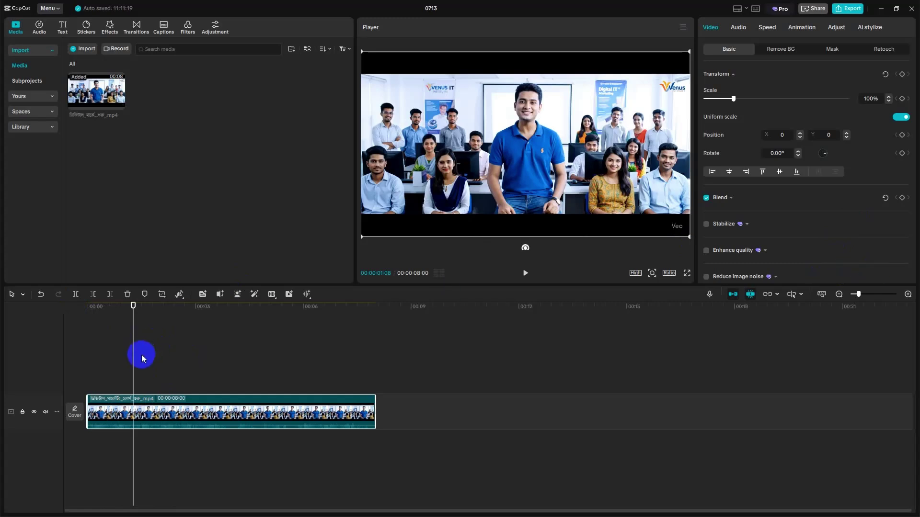
pyautogui.moveTo(133, 383)
pyautogui.mouseDown()
pyautogui.moveTo(164, 382)
pyautogui.moveTo(132, 381)
pyautogui.mouseUp()
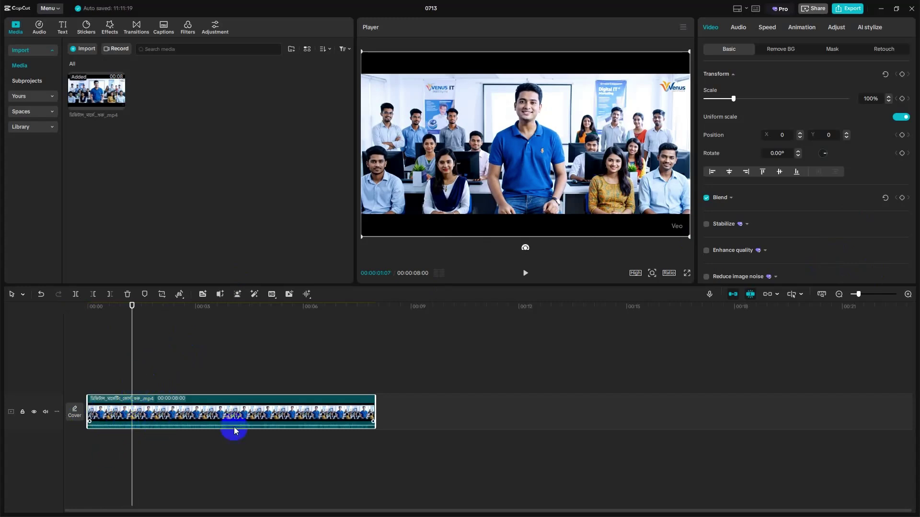
pyautogui.click(75, 295)
# - Move the second segment away from the first to show the cut, and return it to its place
pyautogui.click(191, 424)
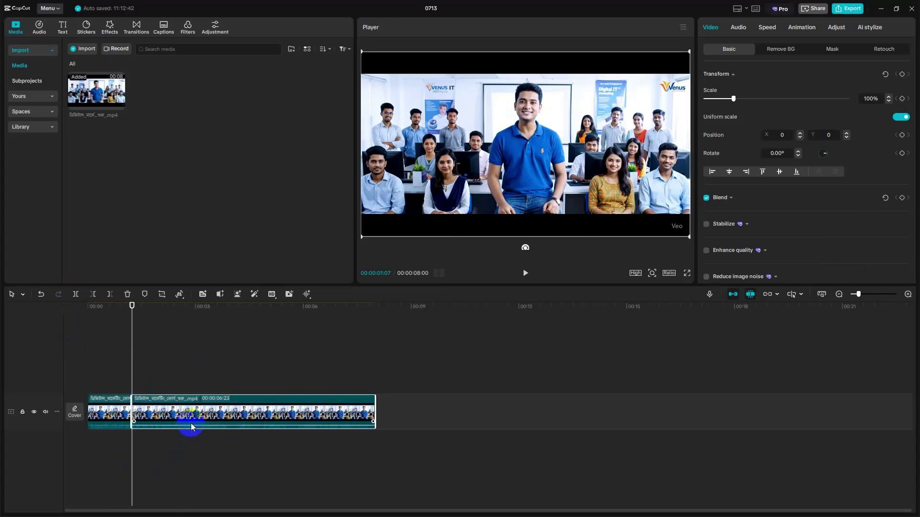
pyautogui.moveTo(191, 423); pyautogui.dragTo(309, 421)
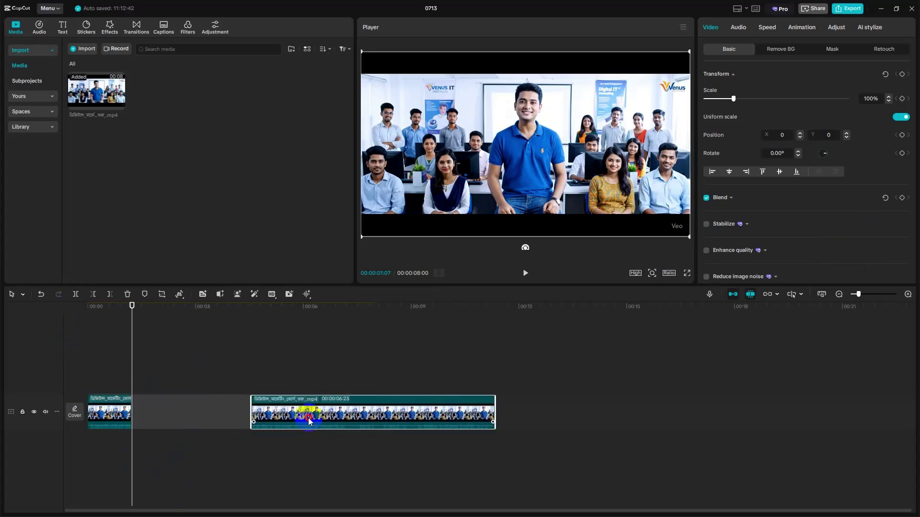
pyautogui.moveTo(308, 421); pyautogui.dragTo(165, 392)
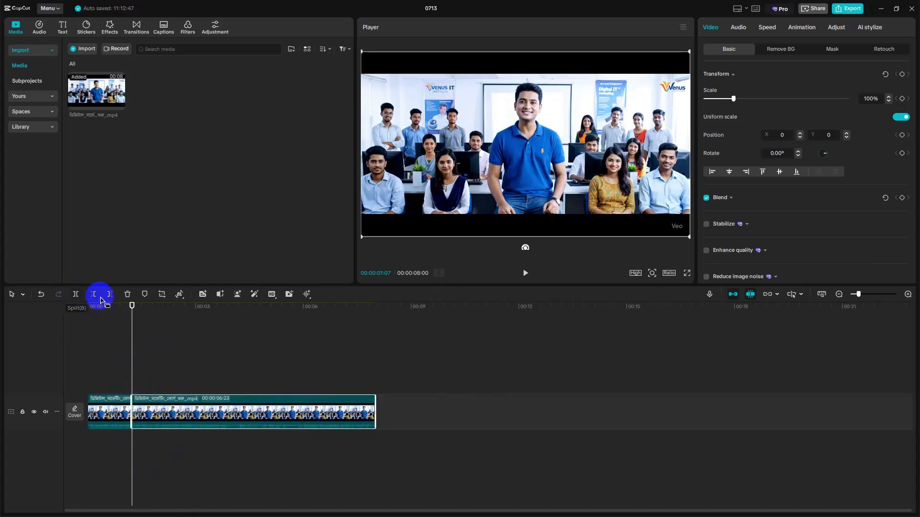
# - Delete the short first segment of the split clip from the timeline
pyautogui.click(108, 357)
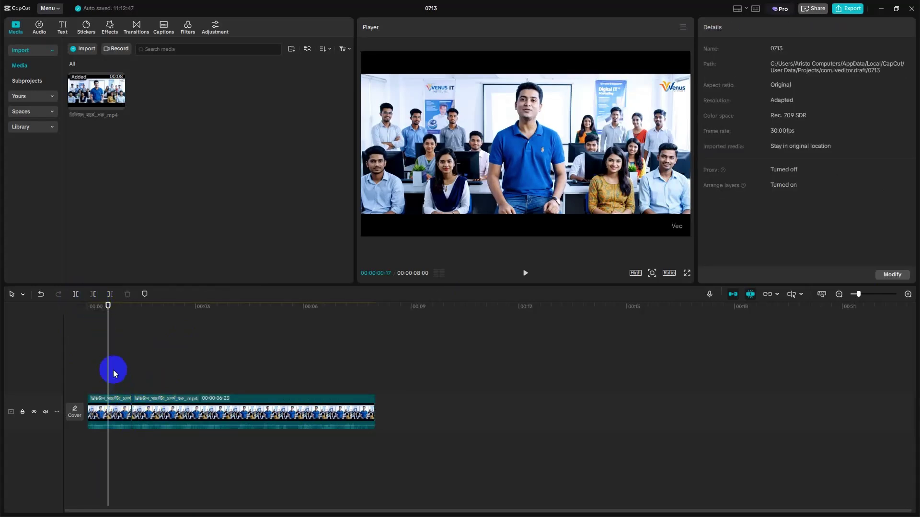
pyautogui.click(126, 371)
pyautogui.moveTo(170, 410); pyautogui.dragTo(206, 411)
pyautogui.click(109, 413)
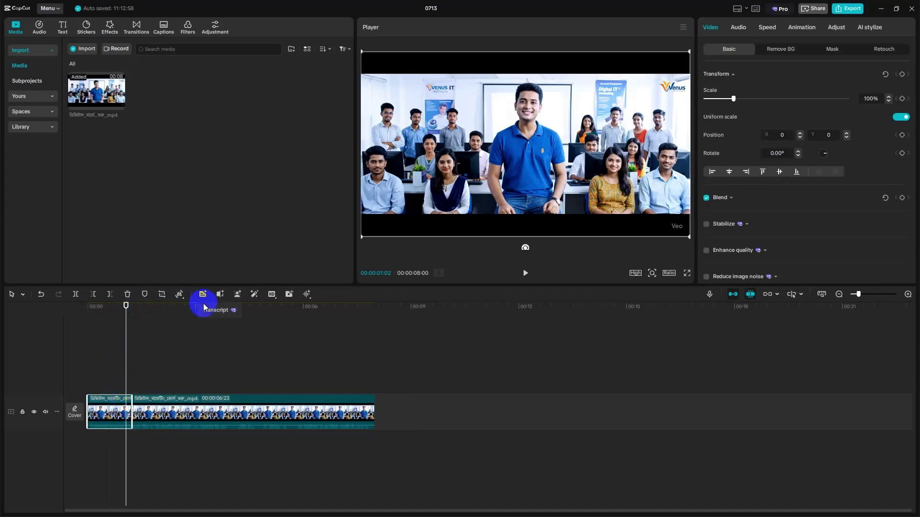
pyautogui.click(126, 294)
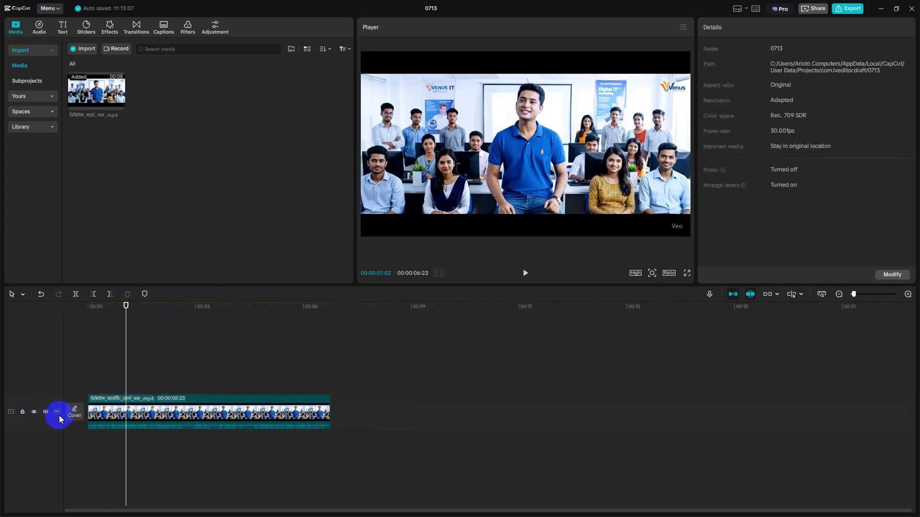
# - Trim off everything in the clip before 00:00:00:26 using Delete left
pyautogui.click(119, 420)
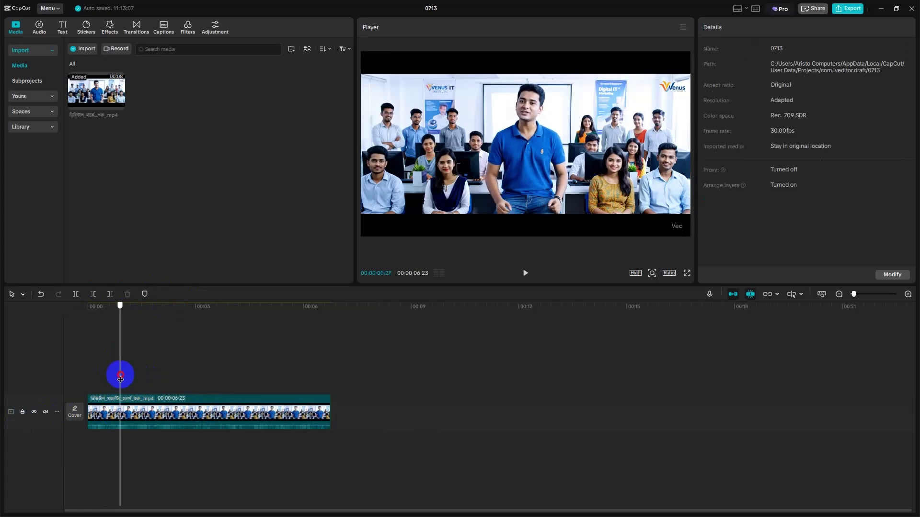
pyautogui.click(118, 399)
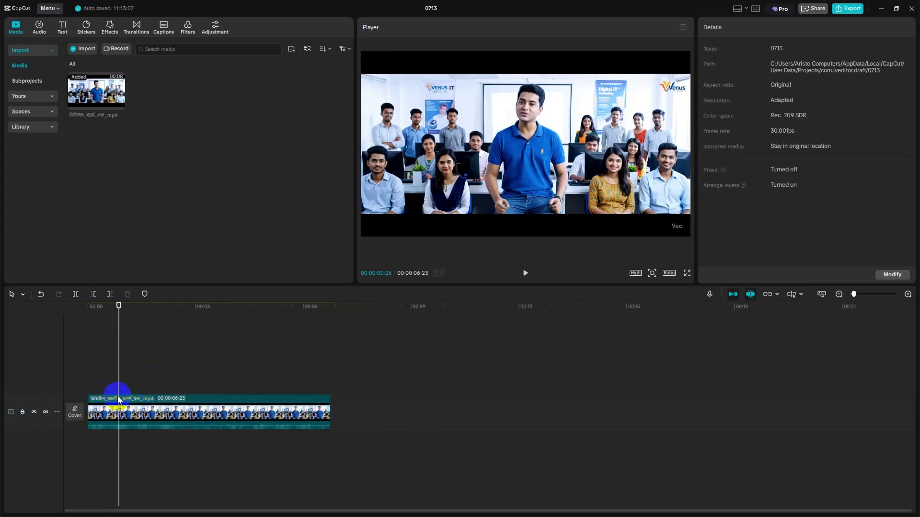
pyautogui.click(93, 294)
pyautogui.click(92, 424)
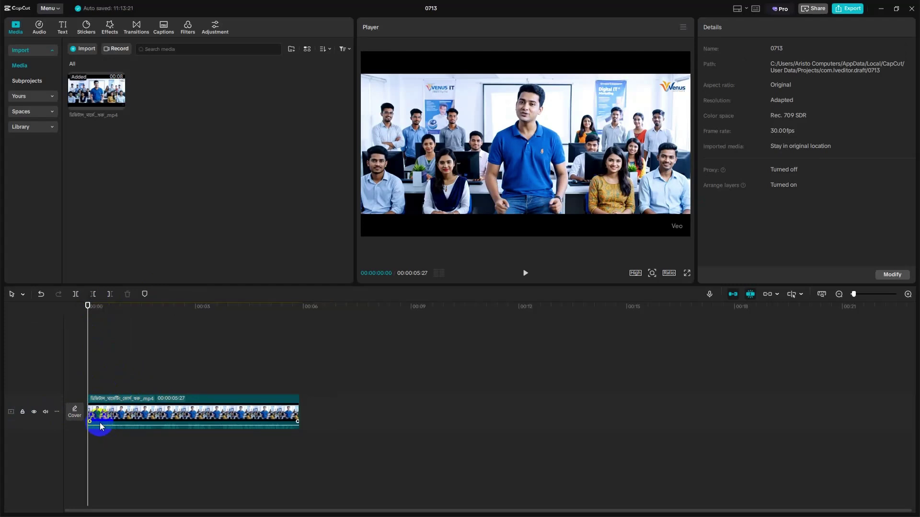
# - Trim off everything in the clip after 00:00:05:06 using Delete right
pyautogui.click(204, 354)
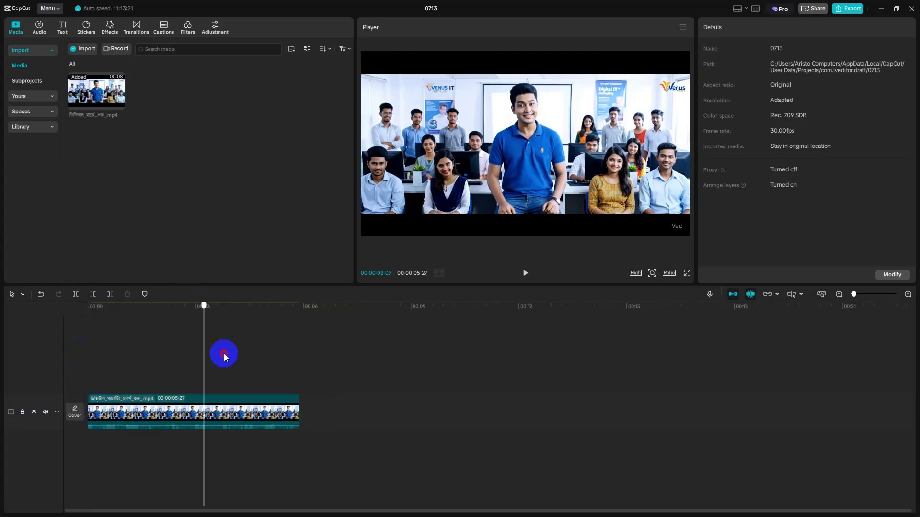
pyautogui.moveTo(225, 357); pyautogui.dragTo(274, 357)
pyautogui.click(113, 295)
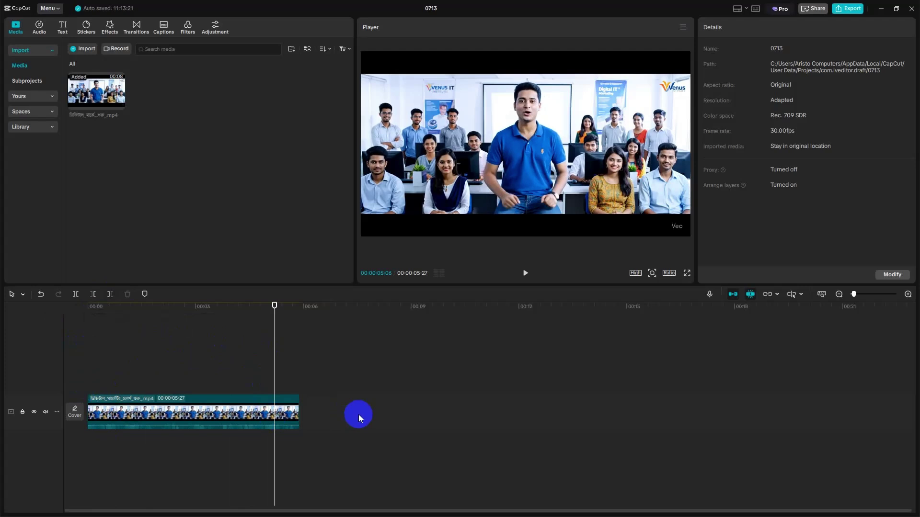
pyautogui.click(110, 294)
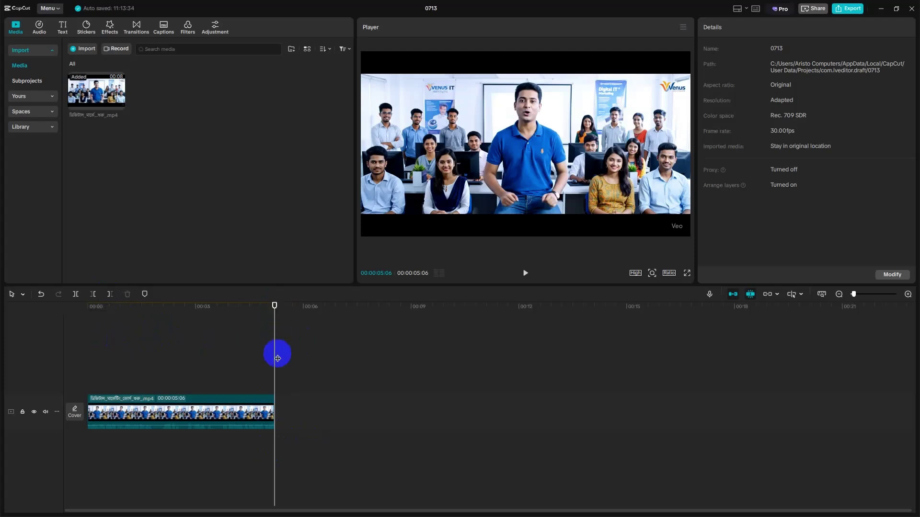
# - Scrub back and forth through the trimmed clip to review it
pyautogui.moveTo(273, 318); pyautogui.dragTo(206, 337)
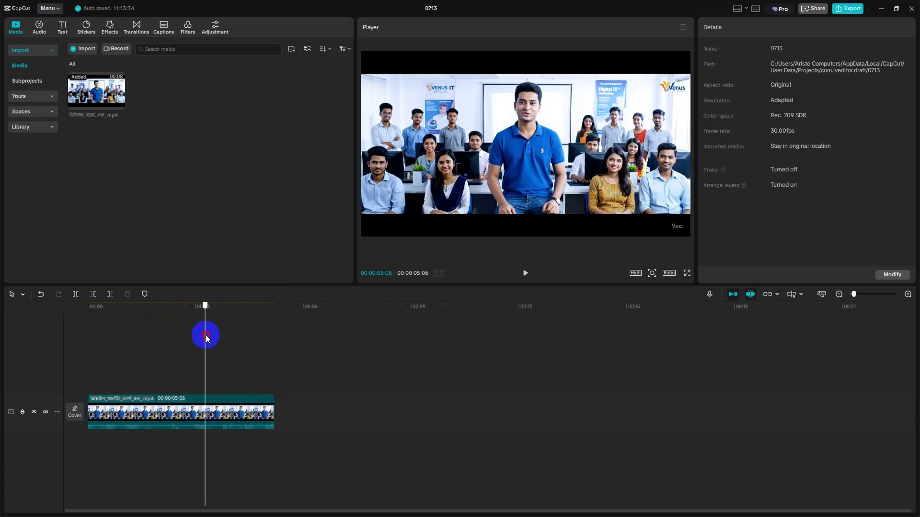
pyautogui.click(97, 336)
pyautogui.moveTo(96, 339); pyautogui.dragTo(306, 345)
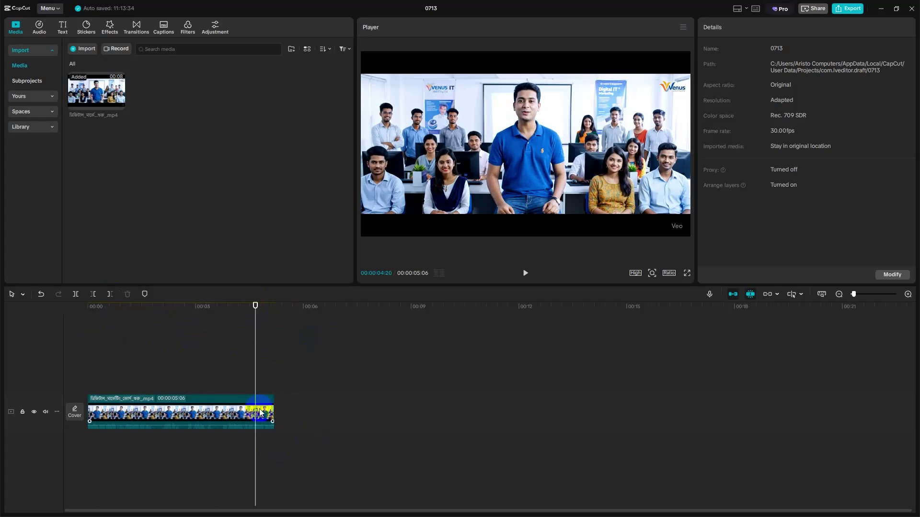
# - Select the clip and add a marker to it at 00:00:03:01
pyautogui.click(168, 418)
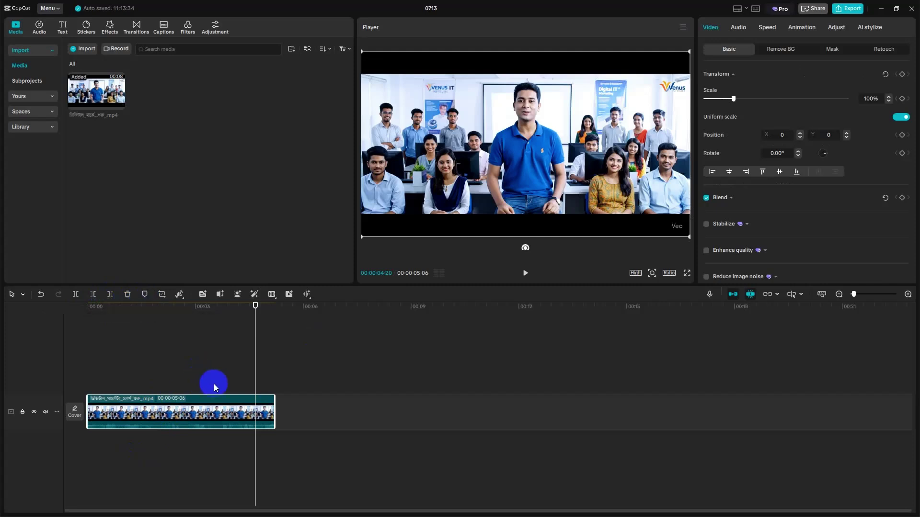
pyautogui.click(196, 366)
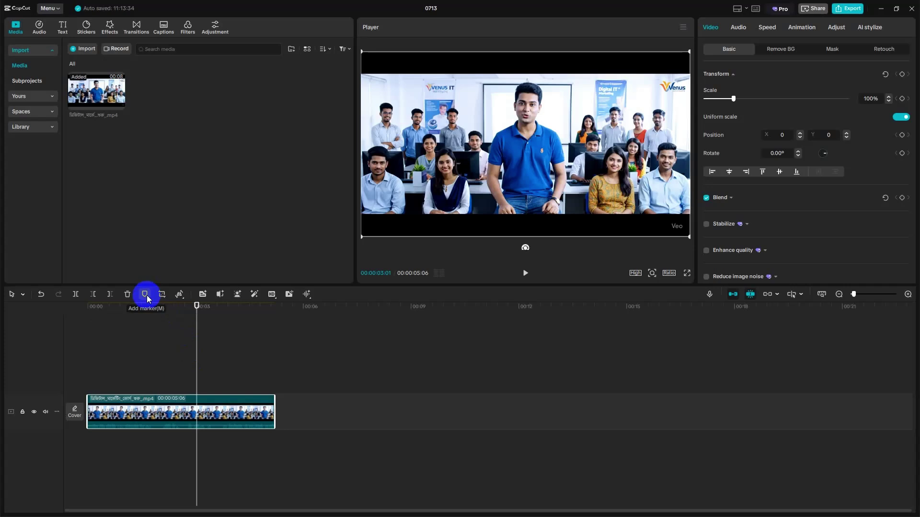
pyautogui.click(202, 413)
pyautogui.click(198, 402)
# - Check the marker by jumping the playhead to it, return the playhead to 00:00:03:28 and reselect the clip
pyautogui.click(212, 371)
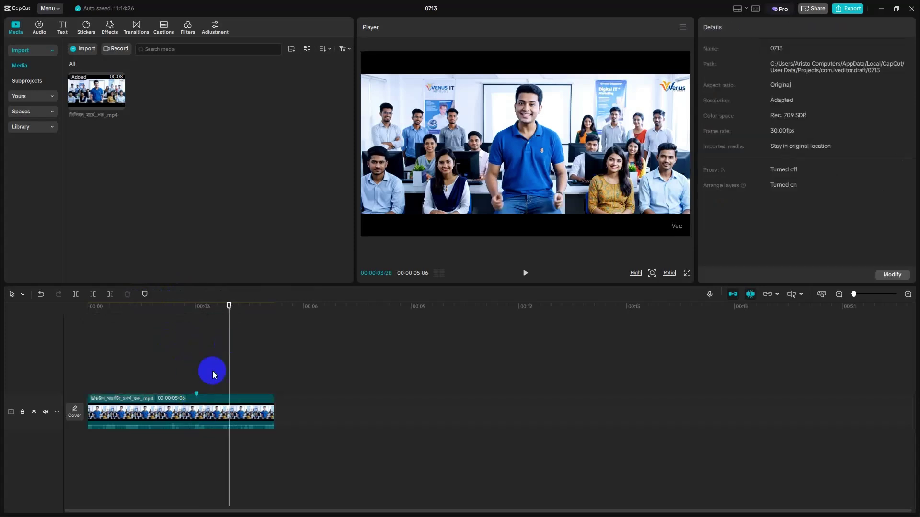
pyautogui.click(196, 392)
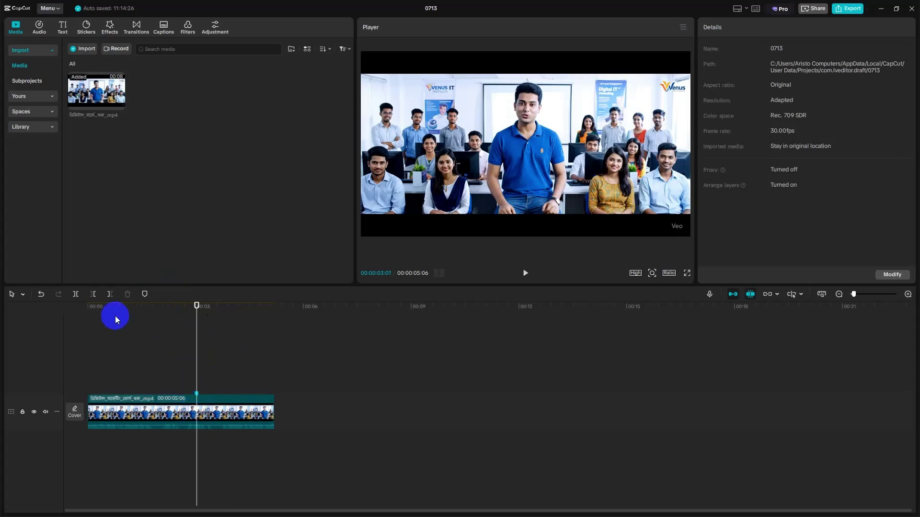
pyautogui.click(230, 346)
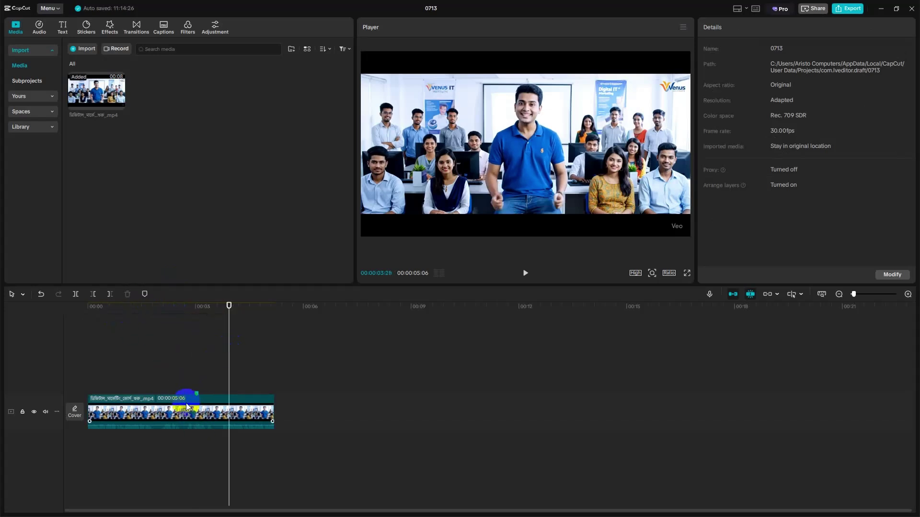
pyautogui.click(172, 405)
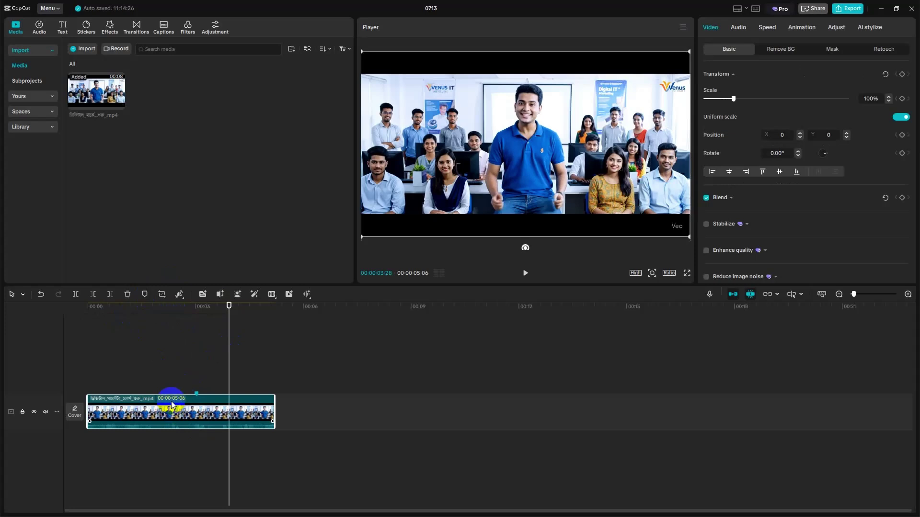
# - Crop the clip freely to the narrow upright area around the man in the blue polo shirt
pyautogui.click(160, 296)
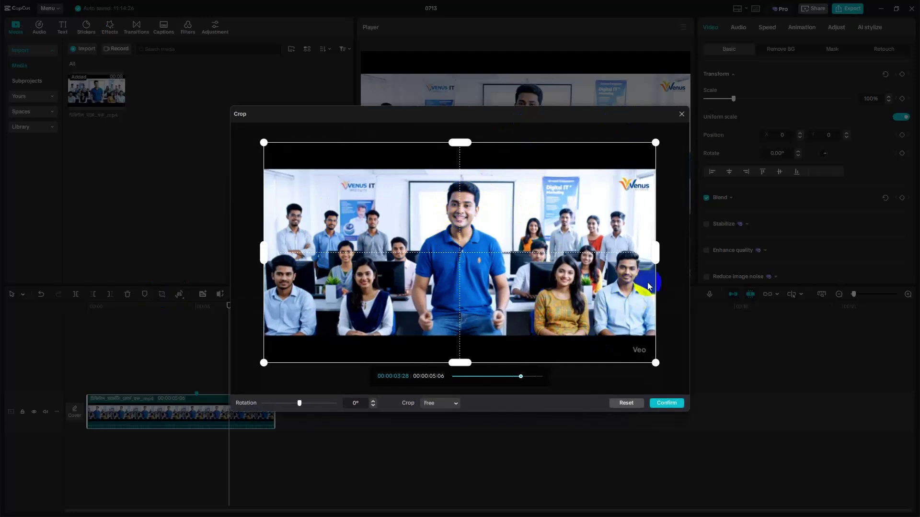
pyautogui.moveTo(654, 252); pyautogui.dragTo(521, 253)
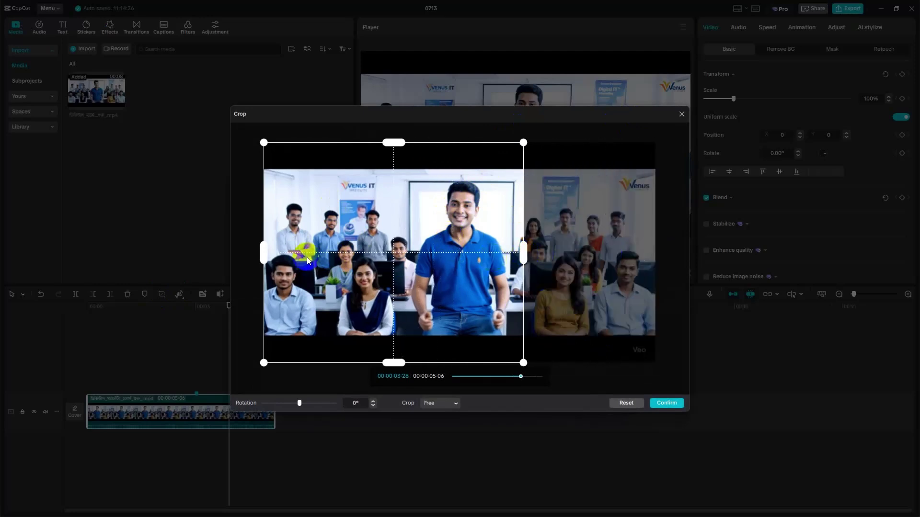
pyautogui.moveTo(265, 253); pyautogui.dragTo(412, 253)
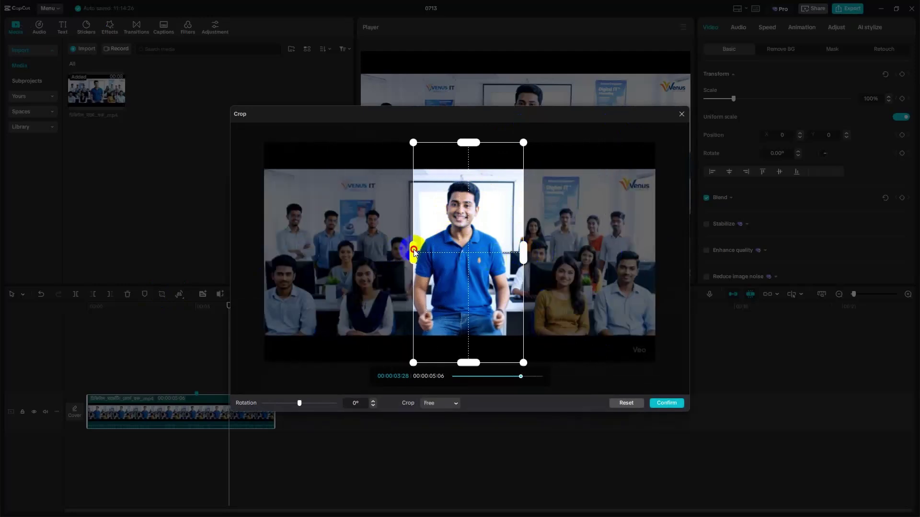
pyautogui.click(683, 401)
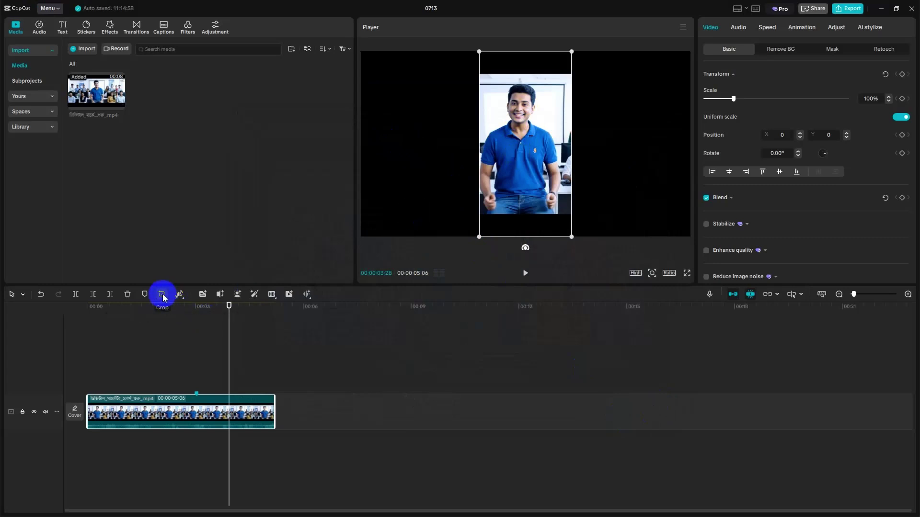
# - Reset the clip's crop to the full frame and apply it
pyautogui.click(180, 294)
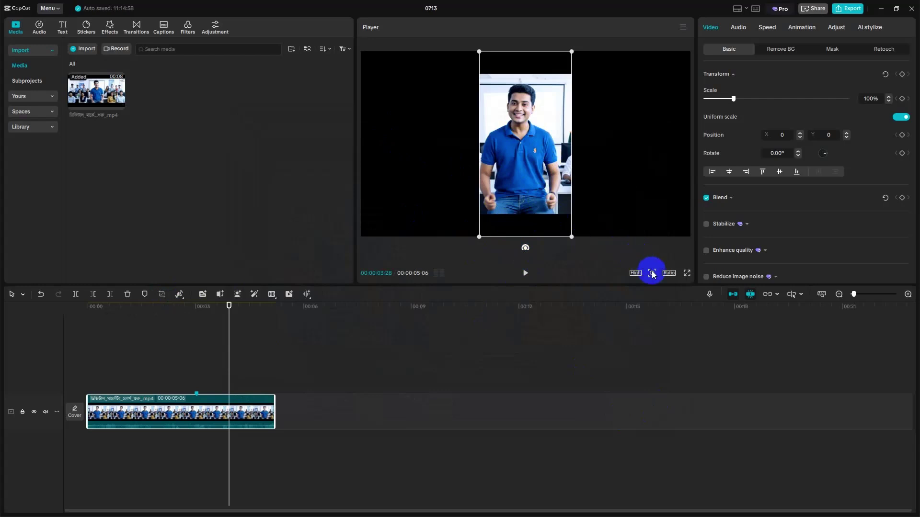
pyautogui.click(671, 273)
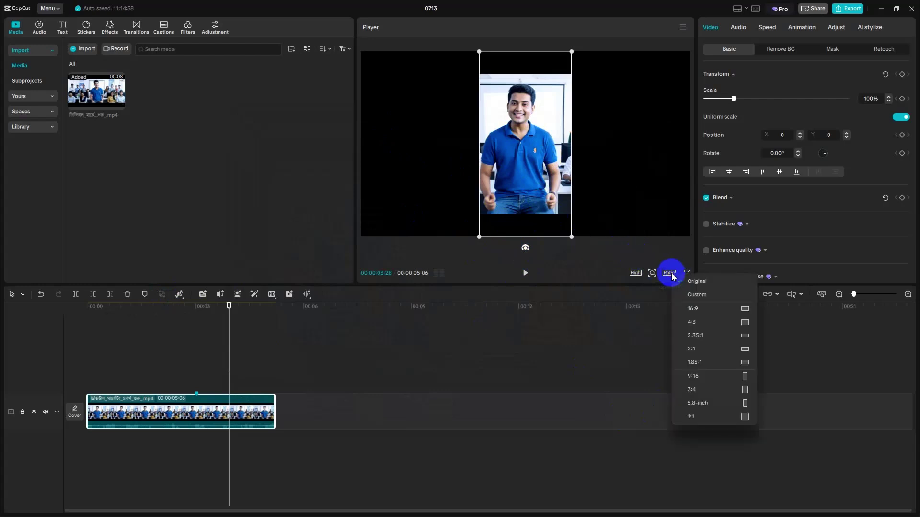
pyautogui.click(162, 294)
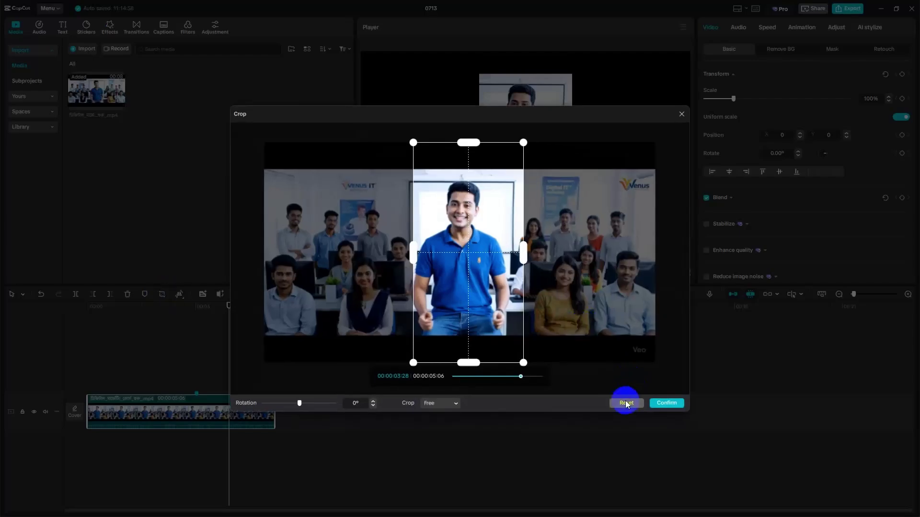
pyautogui.click(625, 403)
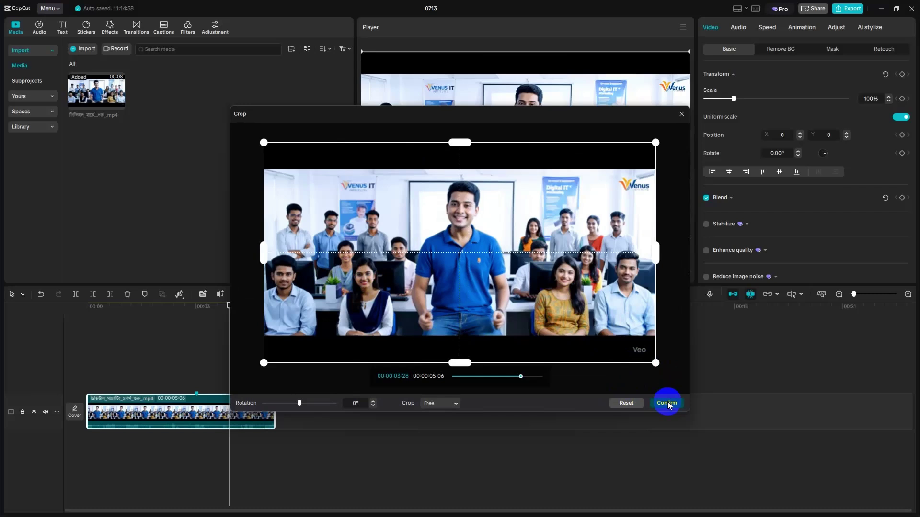
pyautogui.click(666, 402)
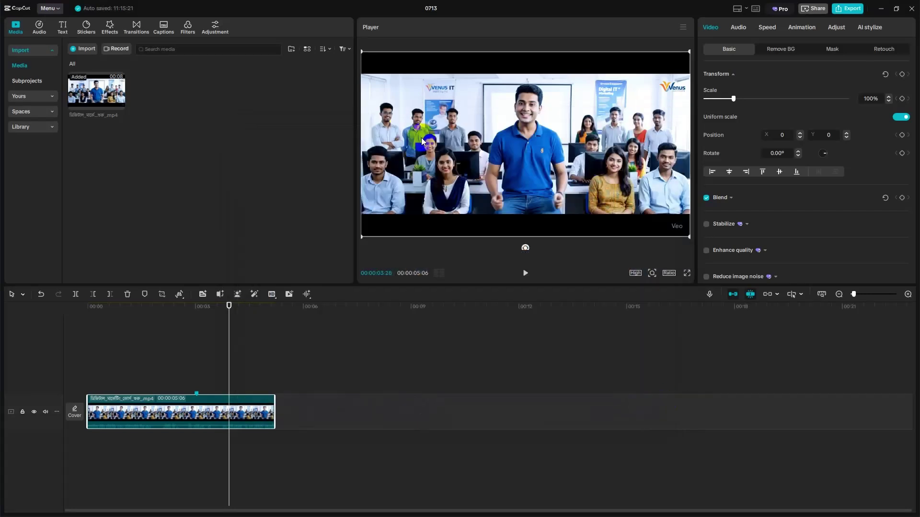
pyautogui.moveTo(240, 358); pyautogui.dragTo(185, 349)
pyautogui.click(179, 294)
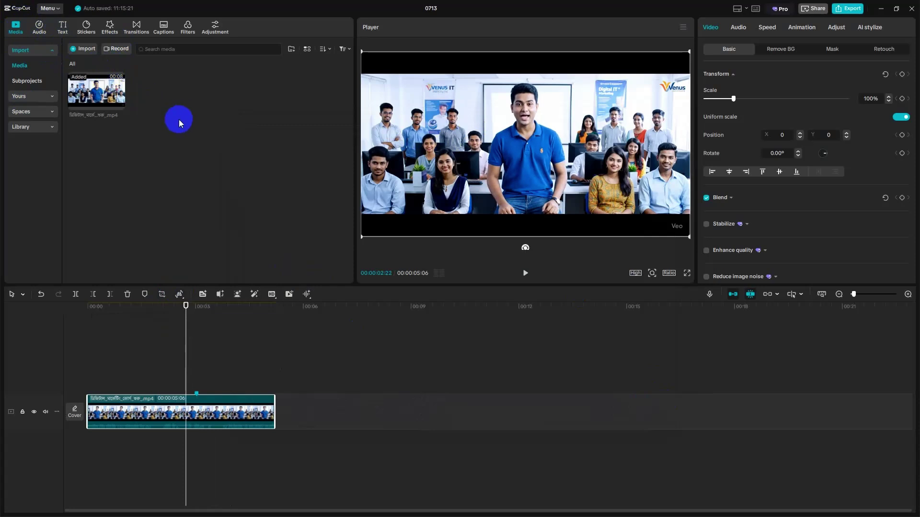
# - Start importing media and browse to the folder download 18.06 on the G: drive
pyautogui.click(80, 47)
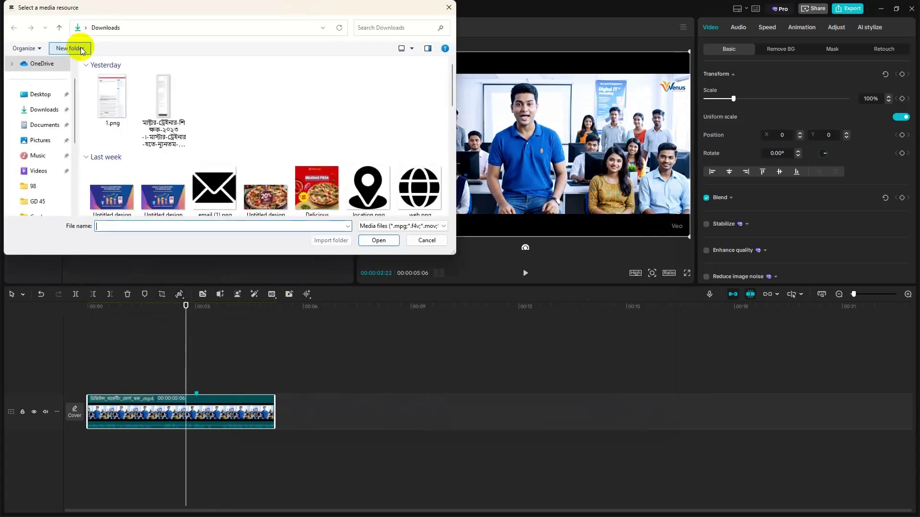
pyautogui.scroll(-5, 65, 144)
pyautogui.click(68, 175)
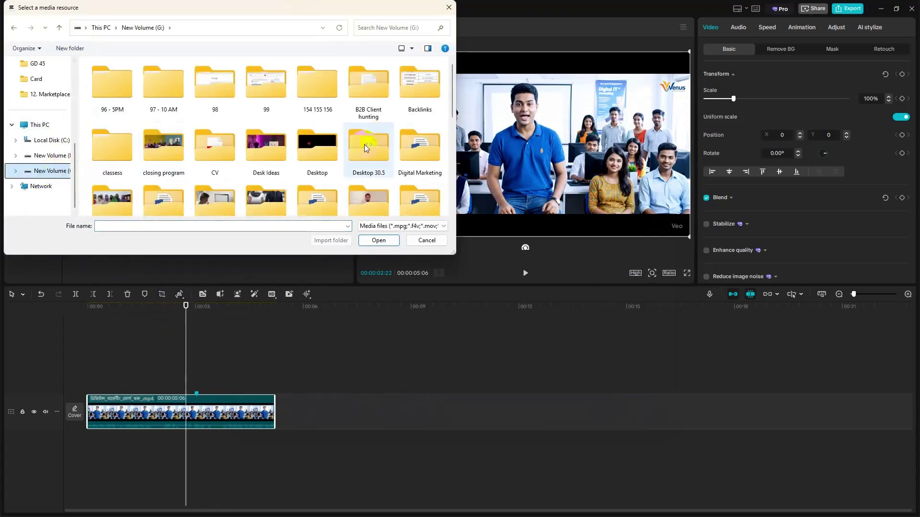
pyautogui.click(379, 154)
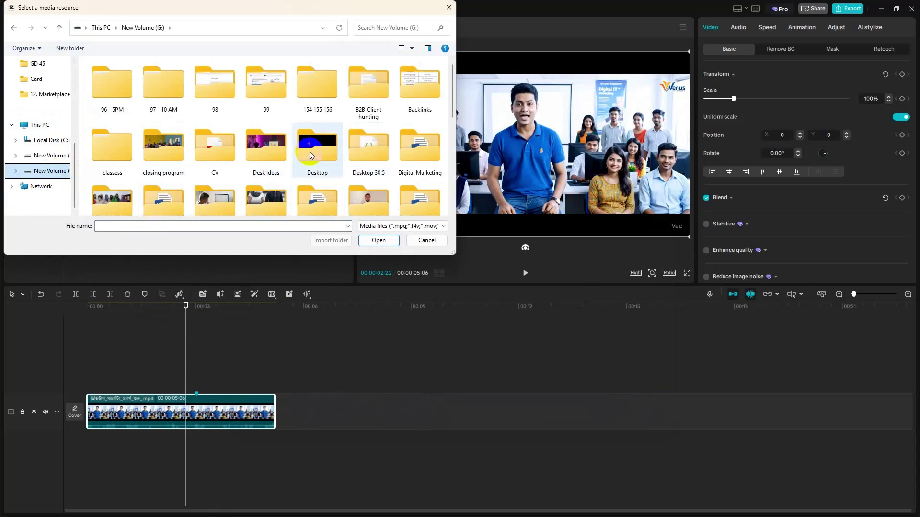
pyautogui.press('Right')
pyautogui.press('Right')
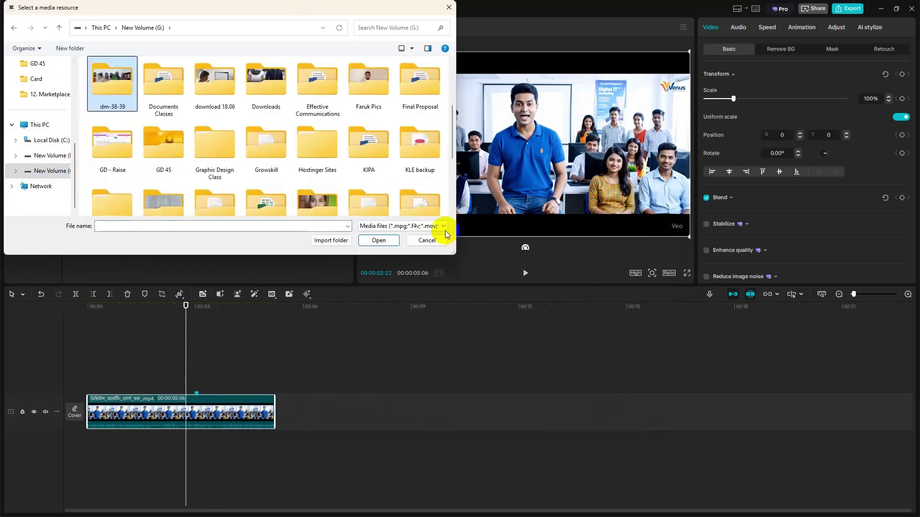
pyautogui.press('Right')
pyautogui.press('Right')
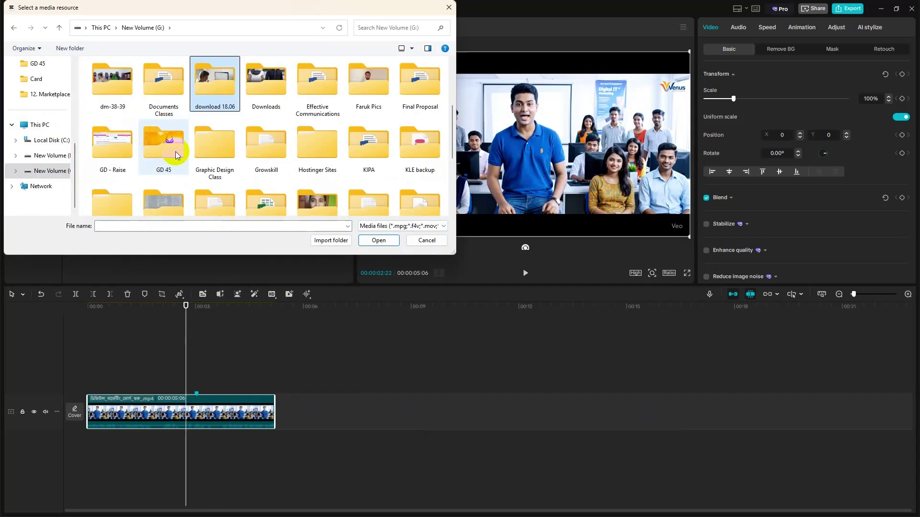
pyautogui.doubleClick(213, 91)
# - Import the video 3683325-uhd_3840_2160_24fps.mp4 from the folder into the project media
pyautogui.scroll(-10, 283, 188)
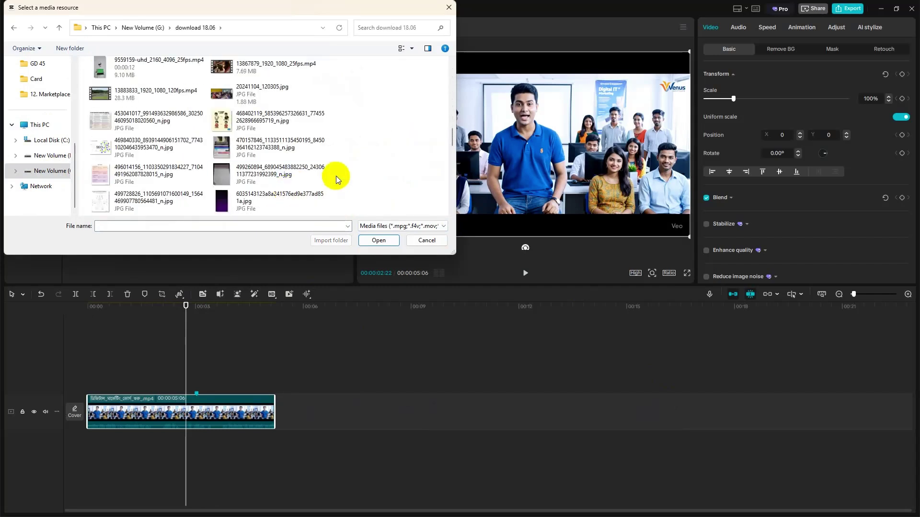
pyautogui.scroll(1, 335, 176)
pyautogui.scroll(3, 355, 176)
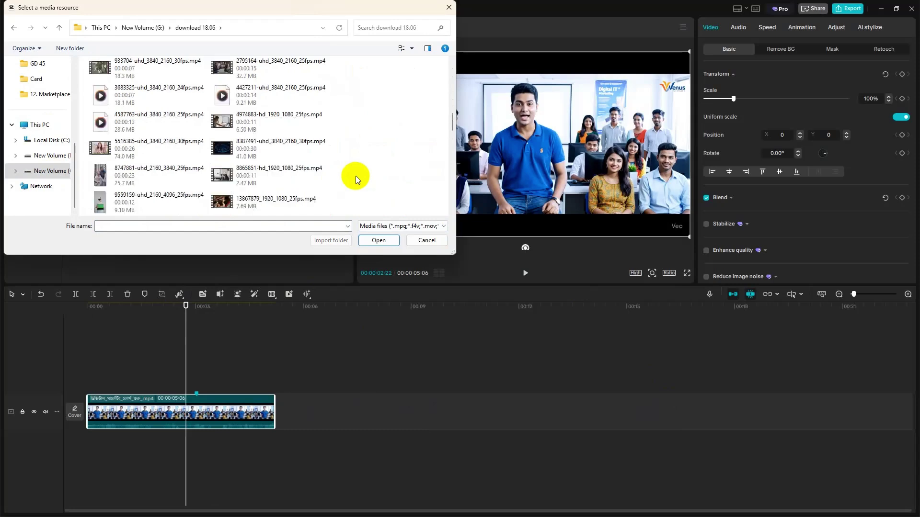
pyautogui.click(126, 182)
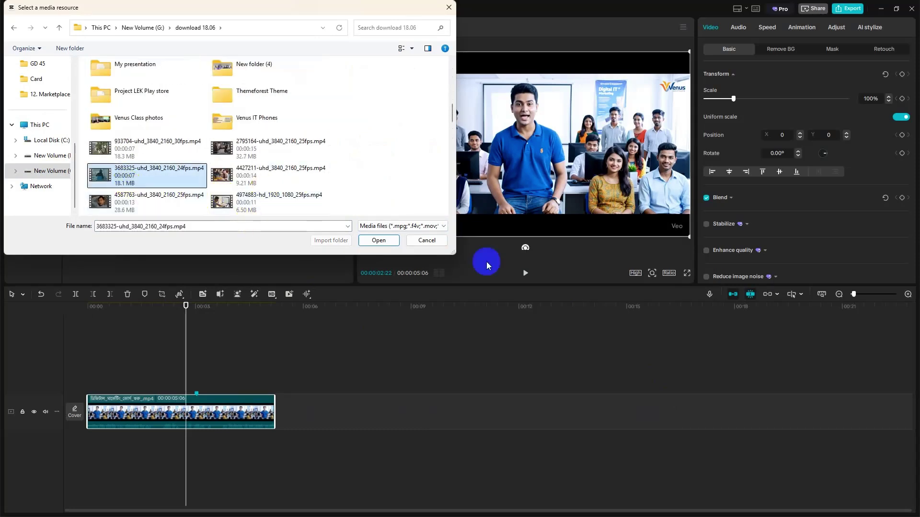
pyautogui.click(378, 241)
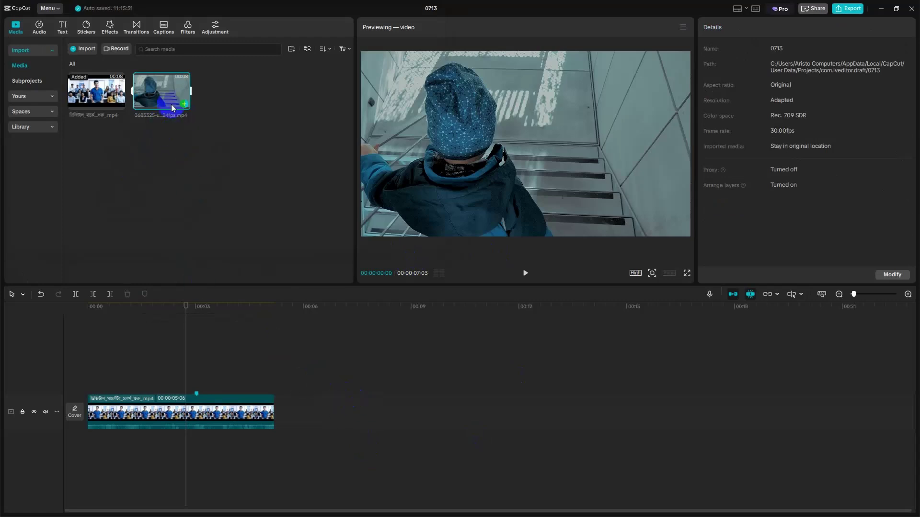
# - Place the imported staircase video after the first clip on the main track and delete the first clip
pyautogui.moveTo(171, 104); pyautogui.dragTo(346, 414)
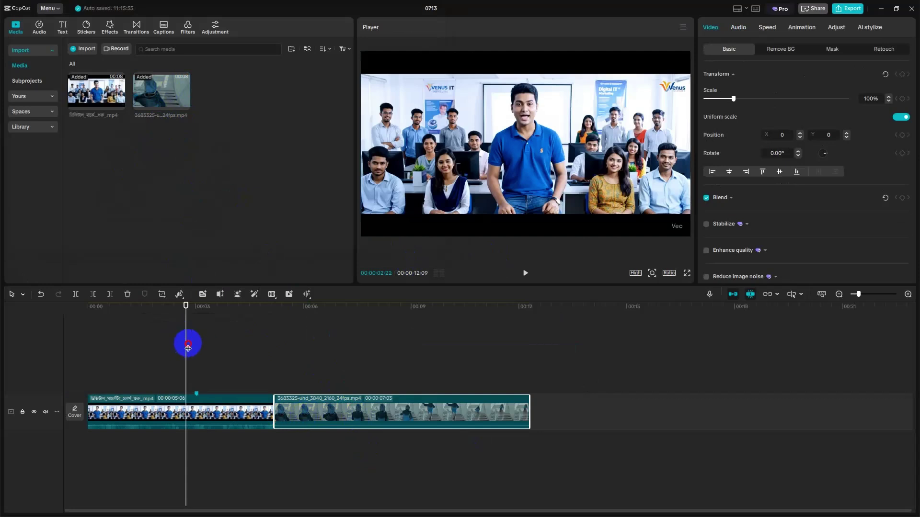
pyautogui.click(150, 418)
pyautogui.press('Delete')
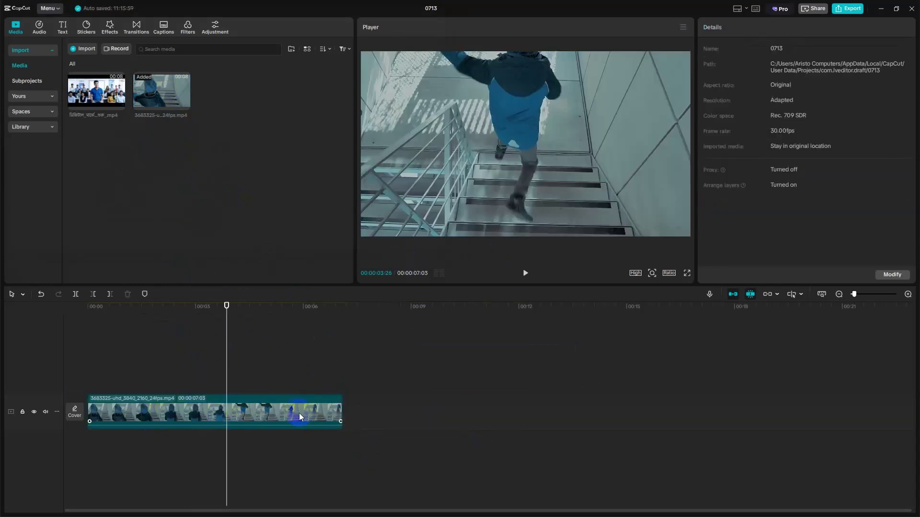
# - Play the staircase clip from its start to preview it
pyautogui.moveTo(225, 354); pyautogui.dragTo(33, 363)
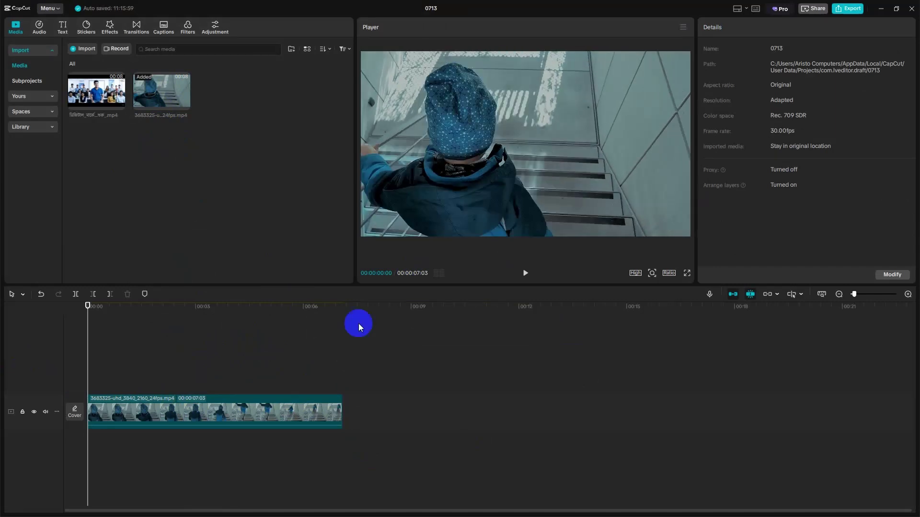
pyautogui.click(524, 275)
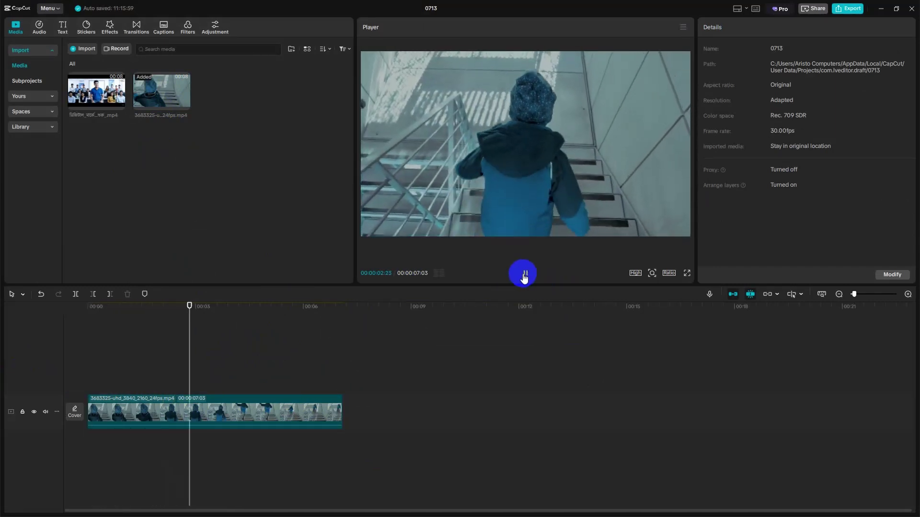
pyautogui.click(524, 275)
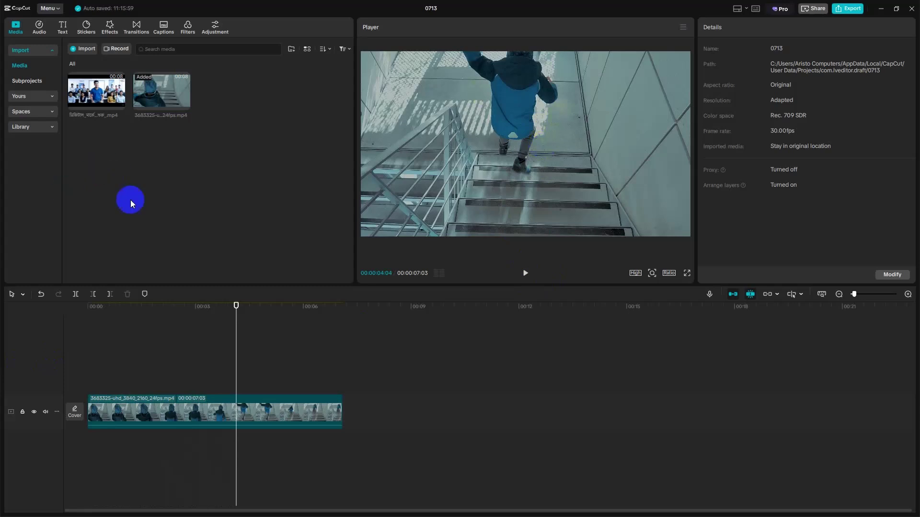
# - Freeze the staircase clip's frame at 00:00:03:29
pyautogui.moveTo(236, 334); pyautogui.dragTo(217, 335)
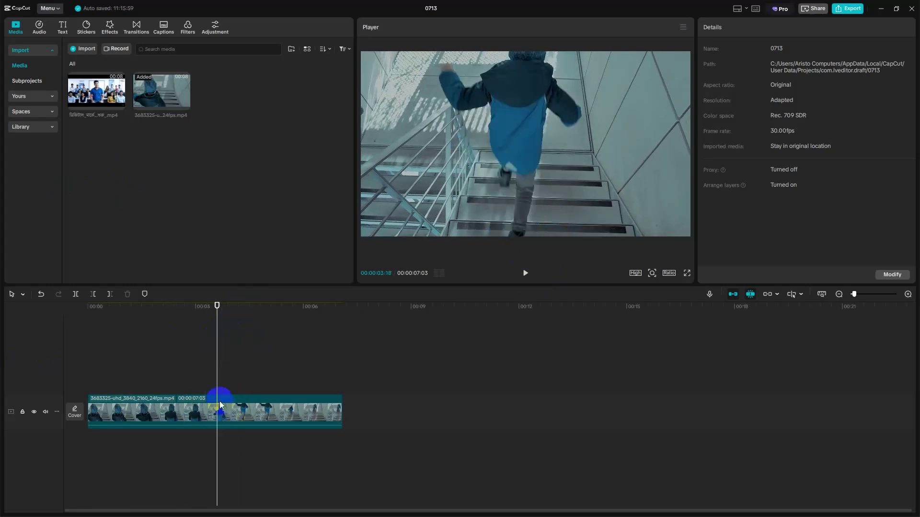
pyautogui.click(230, 358)
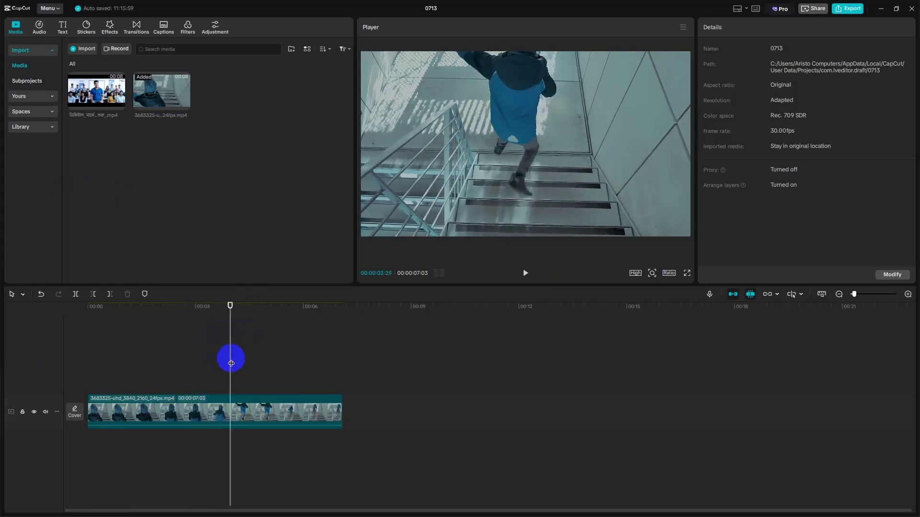
pyautogui.click(237, 421)
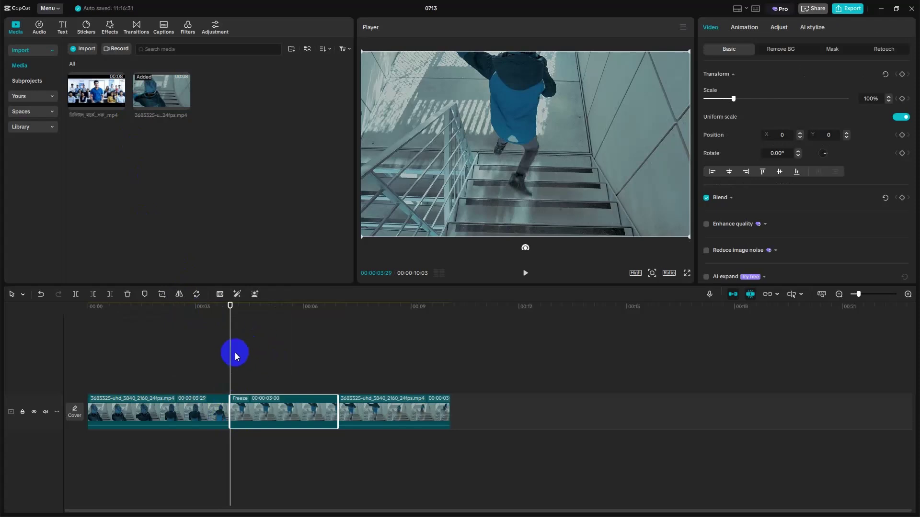
# - Play the sequence from the start to review the freeze, and shorten the freeze segment to 00:00:02:23
pyautogui.click(90, 353)
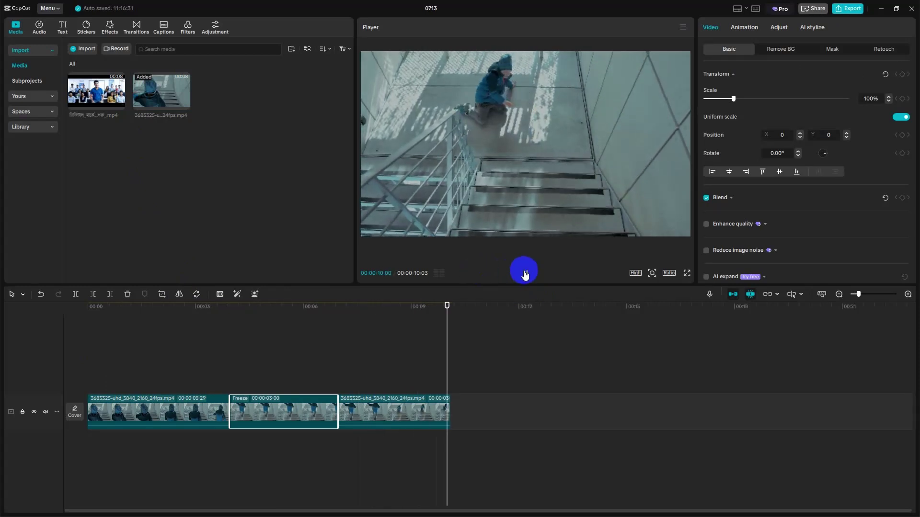
pyautogui.click(524, 273)
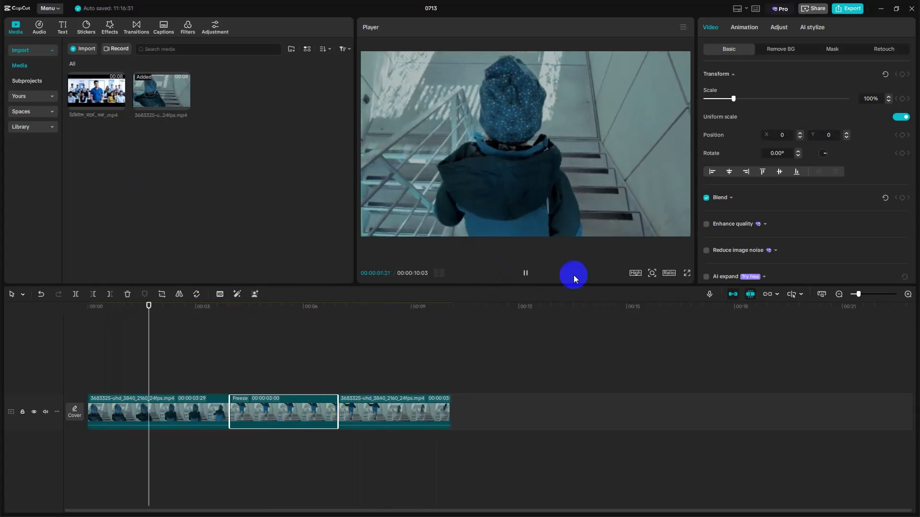
pyautogui.click(525, 273)
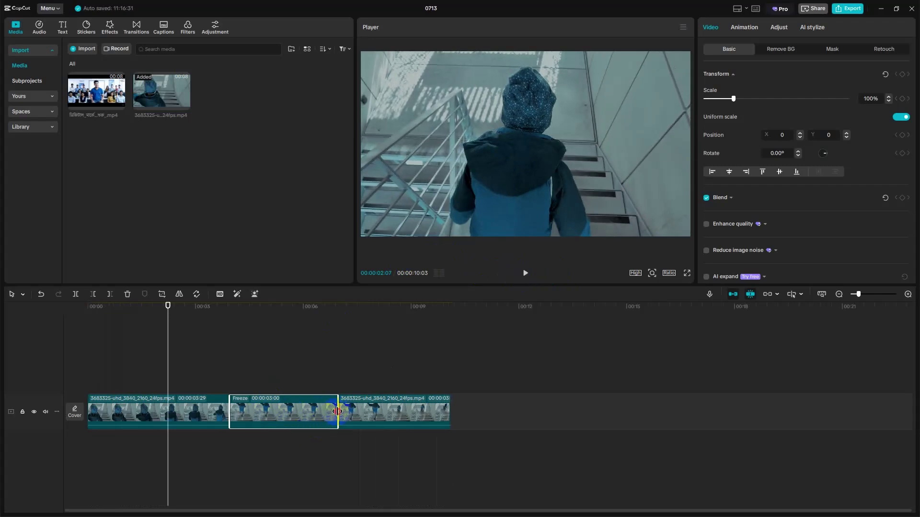
pyautogui.moveTo(334, 411)
pyautogui.mouseDown()
pyautogui.moveTo(251, 410)
pyautogui.moveTo(364, 411)
pyautogui.moveTo(329, 410)
pyautogui.mouseUp()
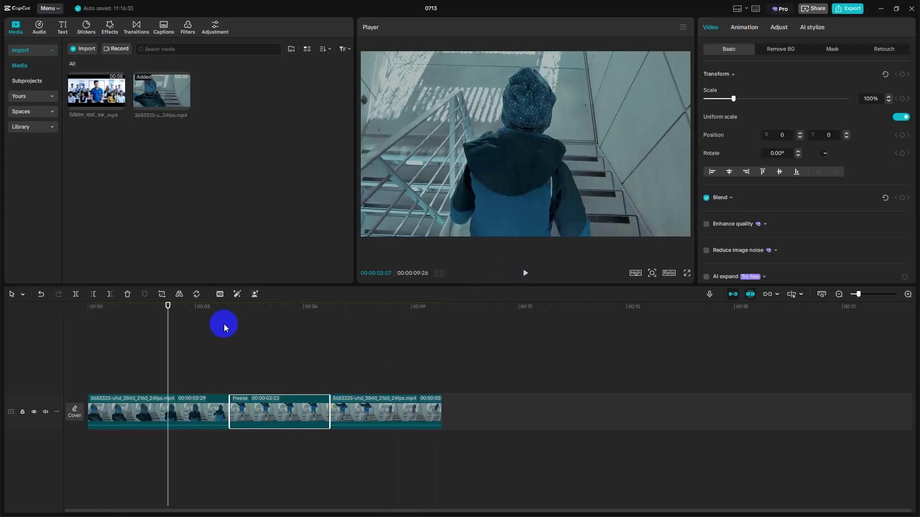
# - Undo the freeze edits and the deletion of the first clip
pyautogui.click(180, 294)
pyautogui.hotkey('ctrl', 'z')
pyautogui.hotkey('ctrl', 'z')
pyautogui.hotkey('ctrl', 'z')
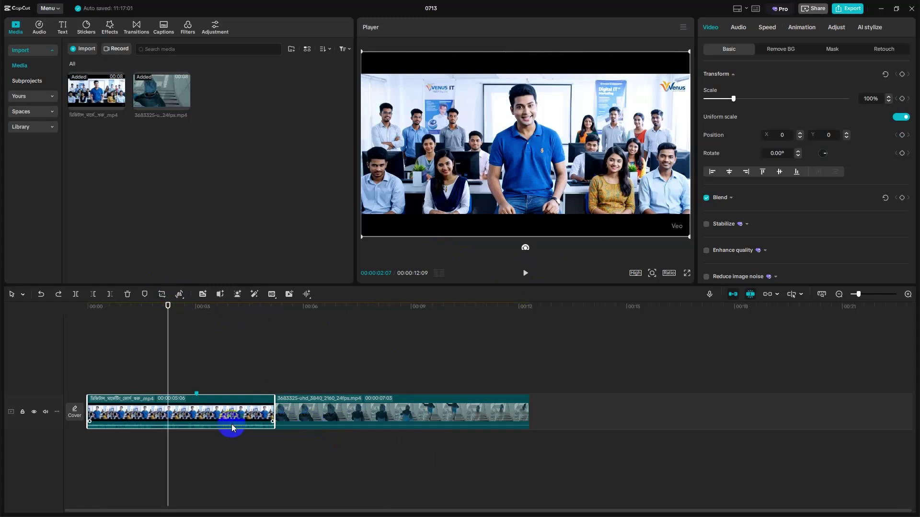
# - Delete the first clip and reverse the remaining staircase clip
pyautogui.press('Delete')
pyautogui.click(192, 403)
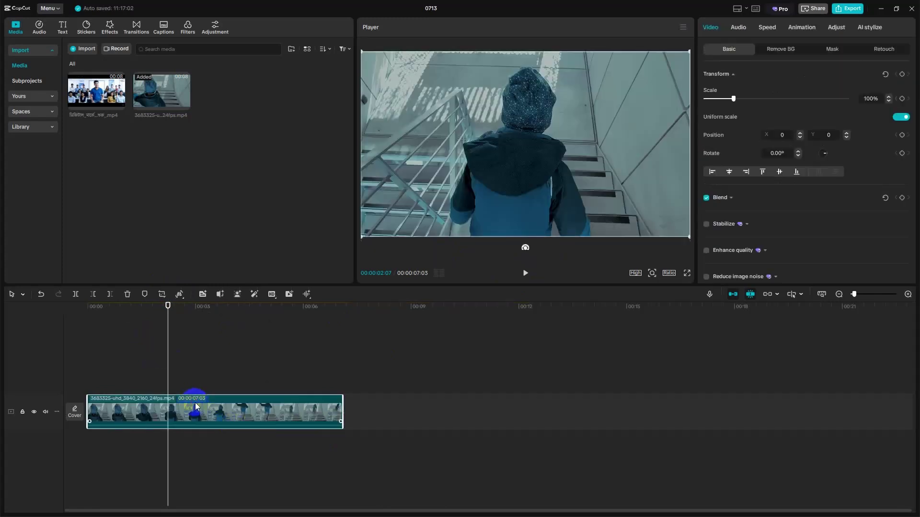
pyautogui.click(179, 294)
pyautogui.click(180, 294)
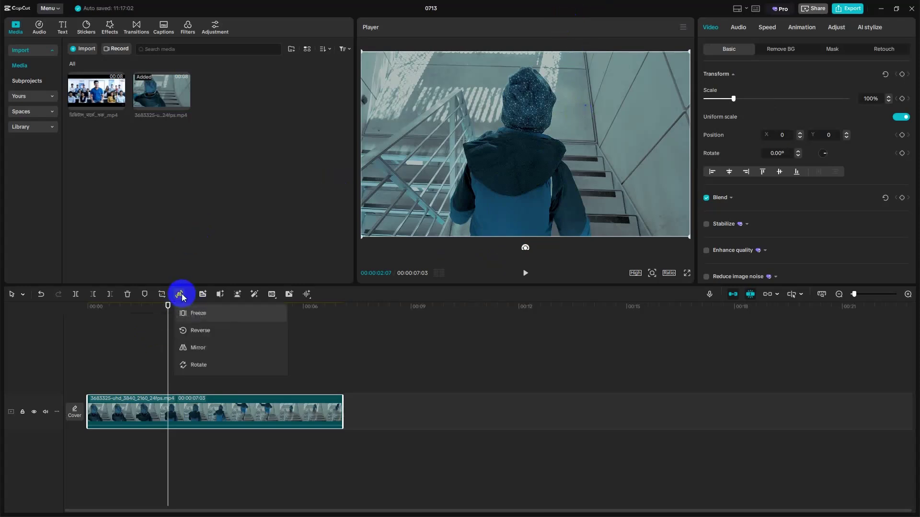
pyautogui.click(199, 329)
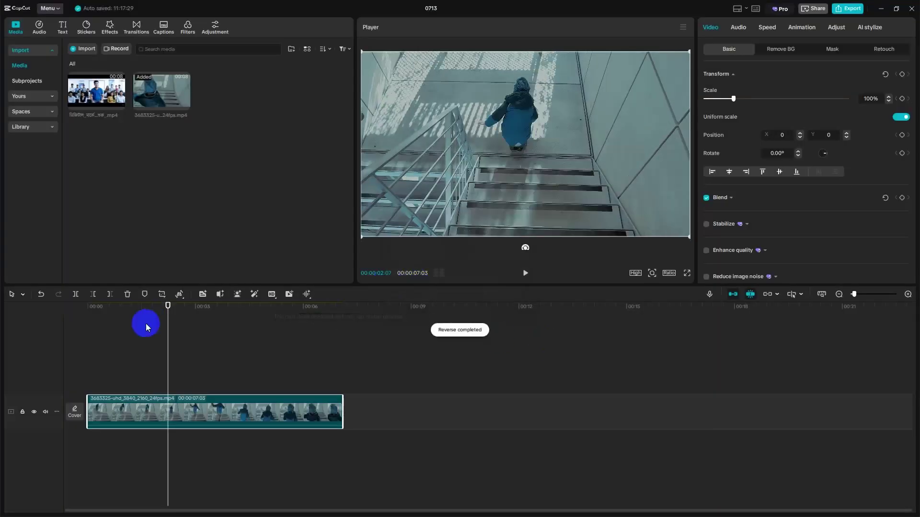
# - Play the reversed staircase clip from the start to review the reversed motion
pyautogui.moveTo(169, 339); pyautogui.dragTo(64, 343)
pyautogui.click(526, 273)
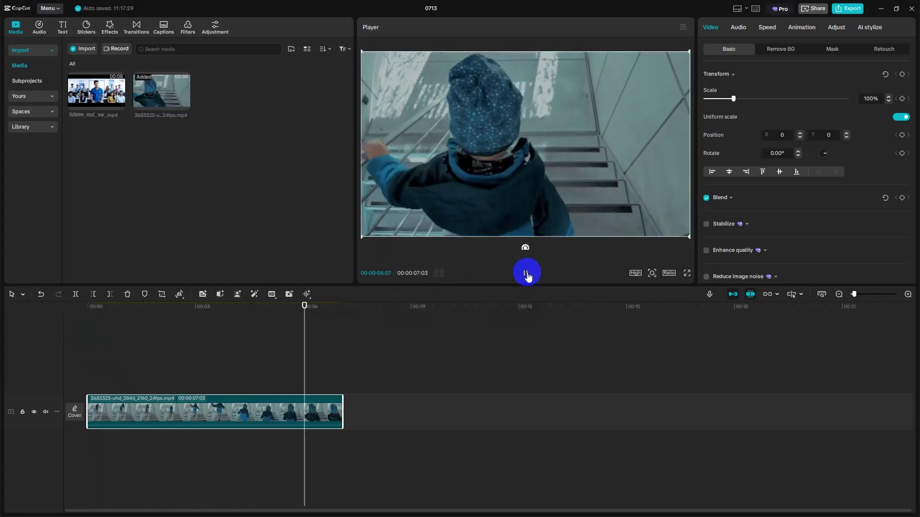
pyautogui.click(527, 274)
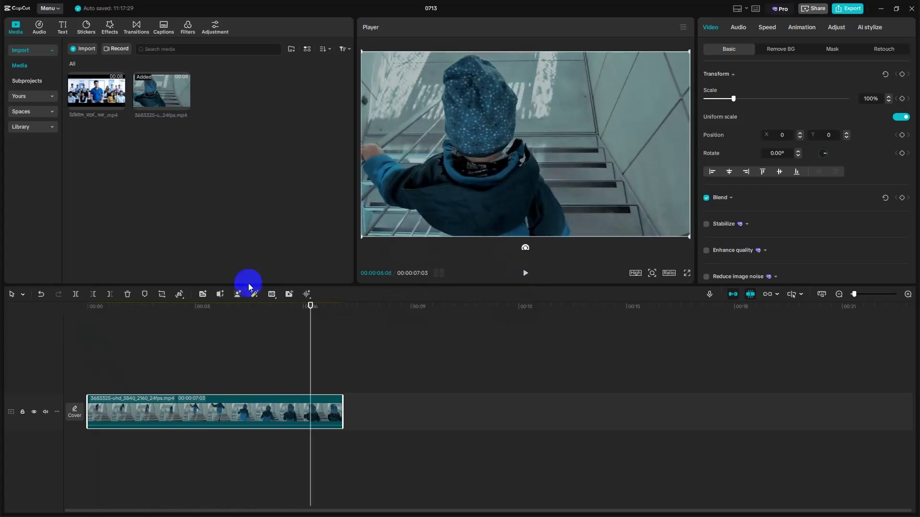
# - Mirror the reversed staircase clip, previewing its frame at 00:00:02:12
pyautogui.click(180, 295)
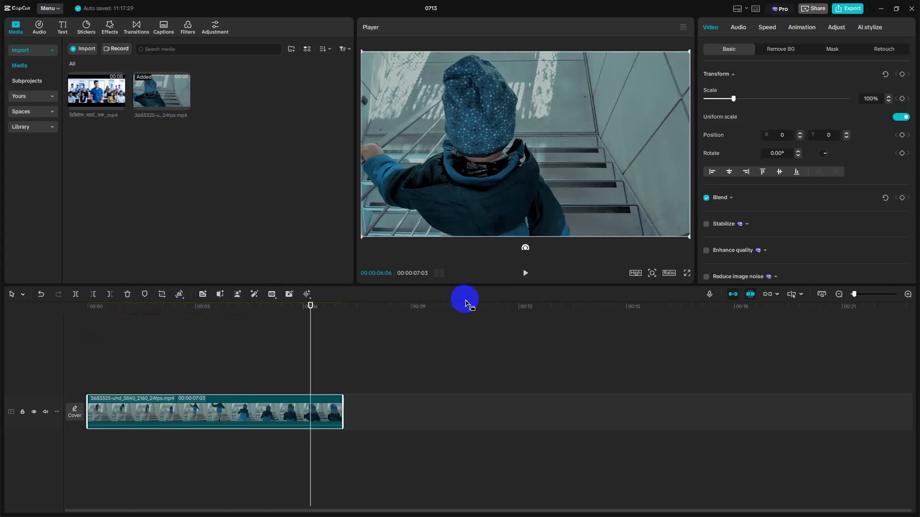
pyautogui.click(311, 320)
pyautogui.moveTo(311, 322); pyautogui.dragTo(199, 335)
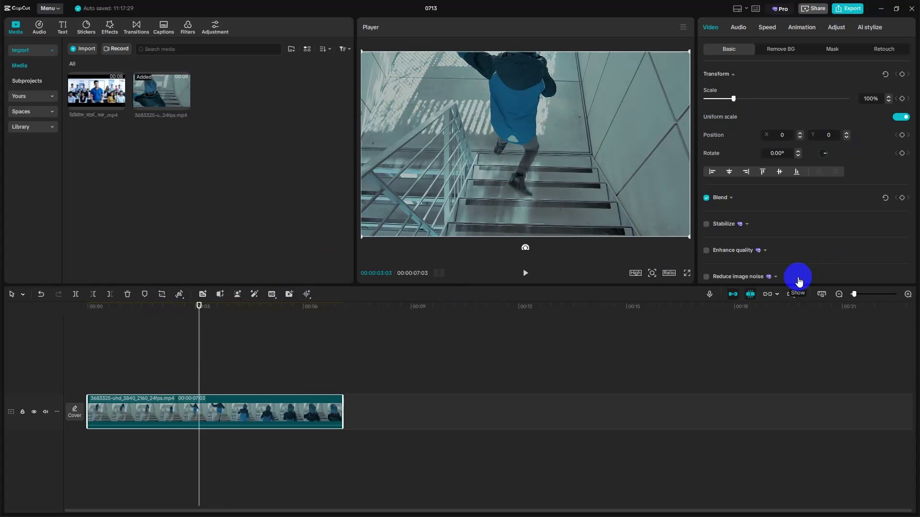
pyautogui.click(178, 295)
pyautogui.click(173, 333)
pyautogui.click(178, 294)
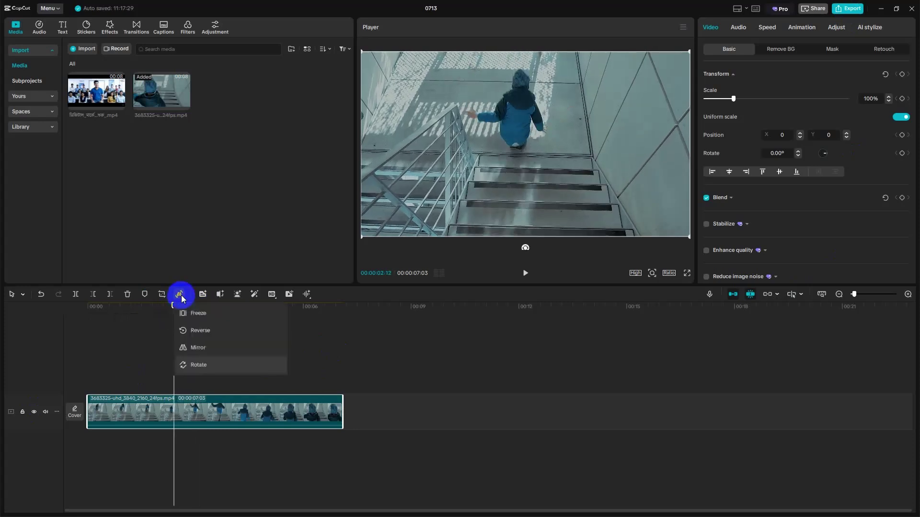
pyautogui.click(199, 350)
pyautogui.click(519, 127)
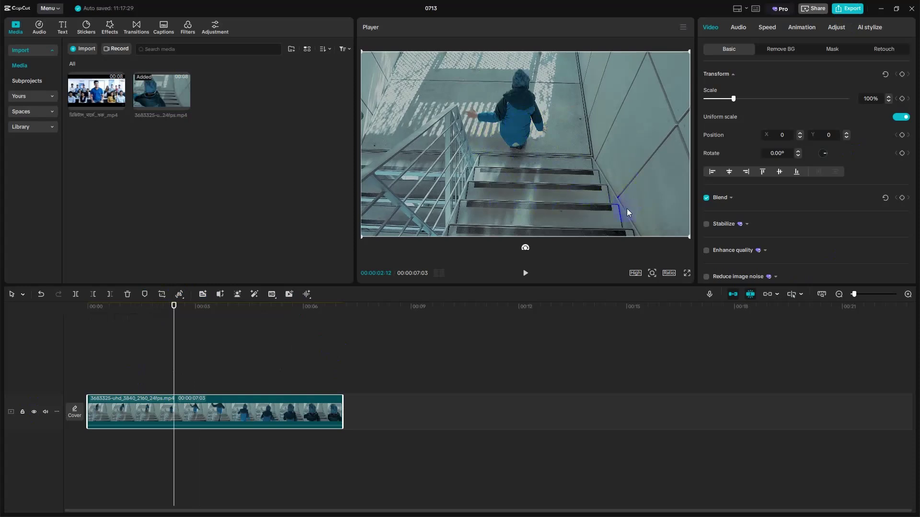
pyautogui.click(184, 295)
pyautogui.click(197, 344)
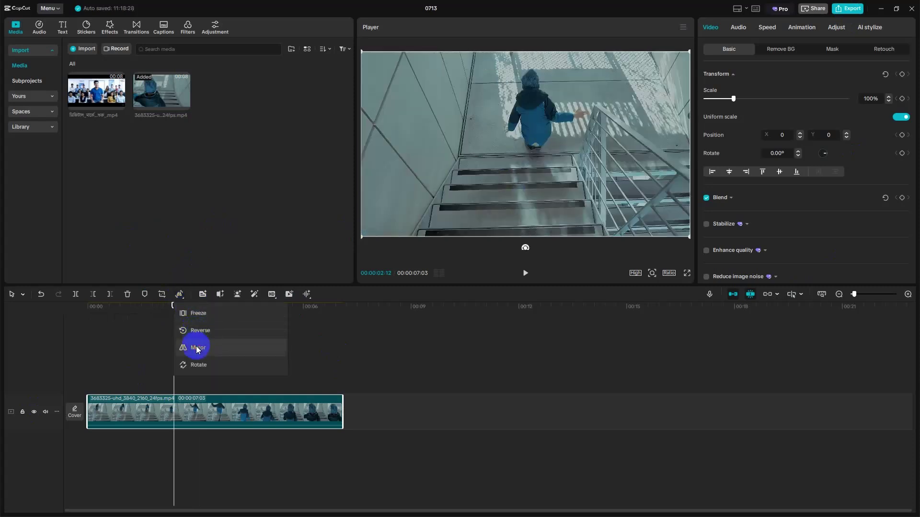
pyautogui.click(561, 151)
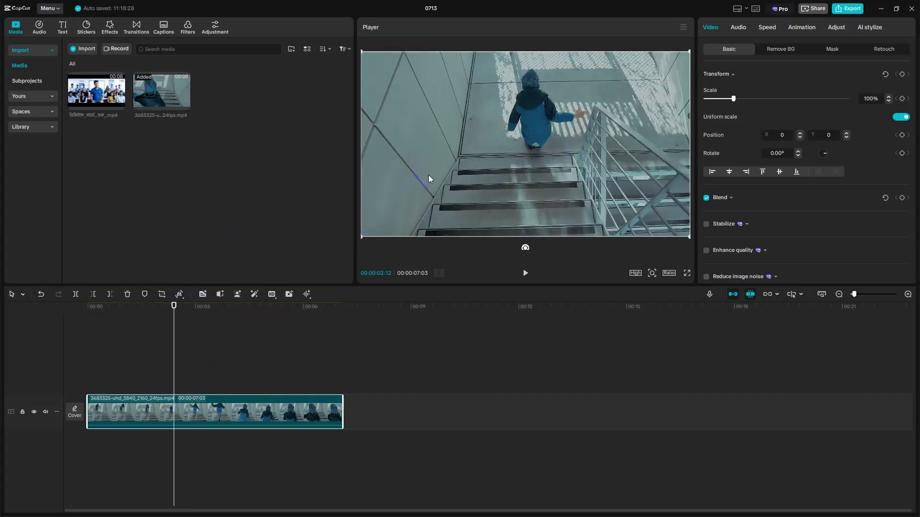
# - Rotate the mirrored staircase clip to 180° and play part of it to check the orientation
pyautogui.click(179, 294)
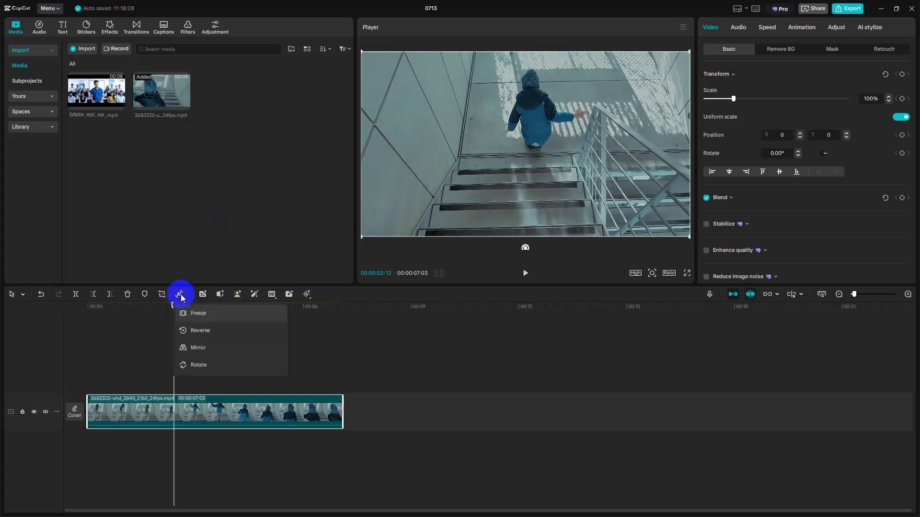
pyautogui.click(199, 365)
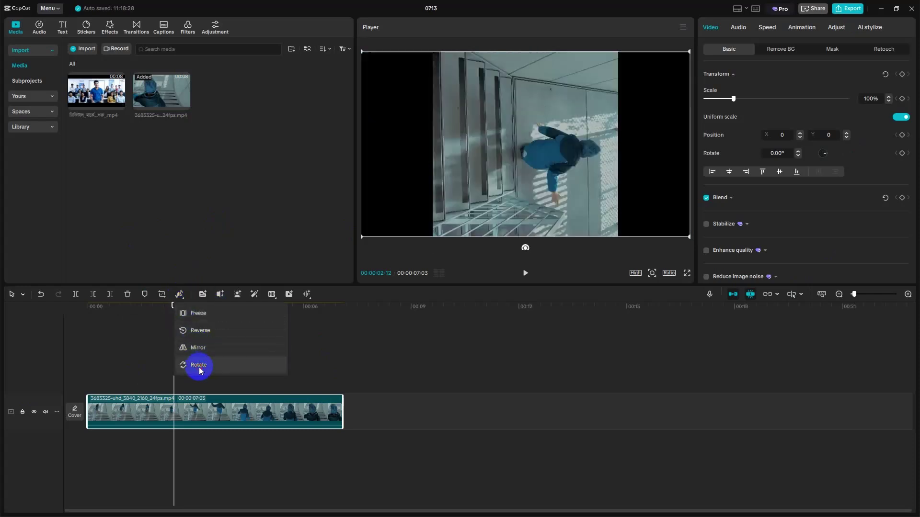
pyautogui.click(198, 365)
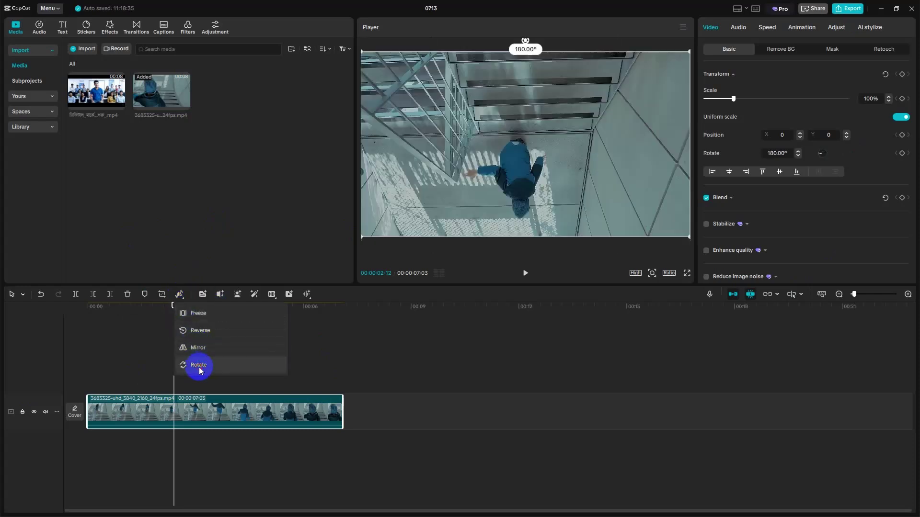
pyautogui.click(527, 273)
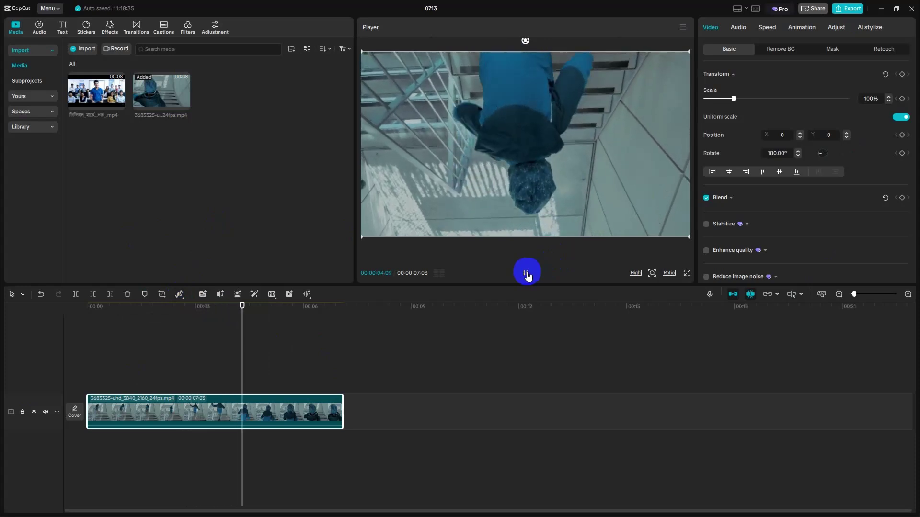
pyautogui.click(526, 273)
pyautogui.click(181, 294)
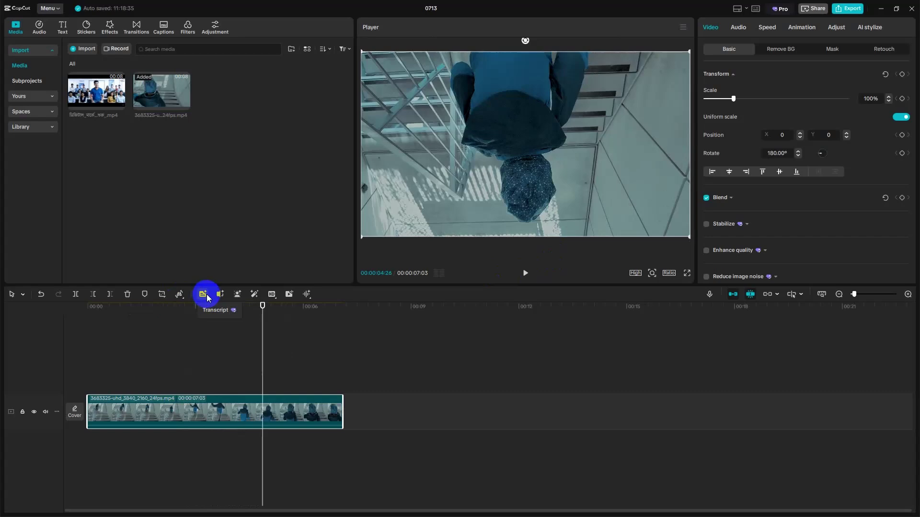
pyautogui.click(206, 294)
pyautogui.click(525, 273)
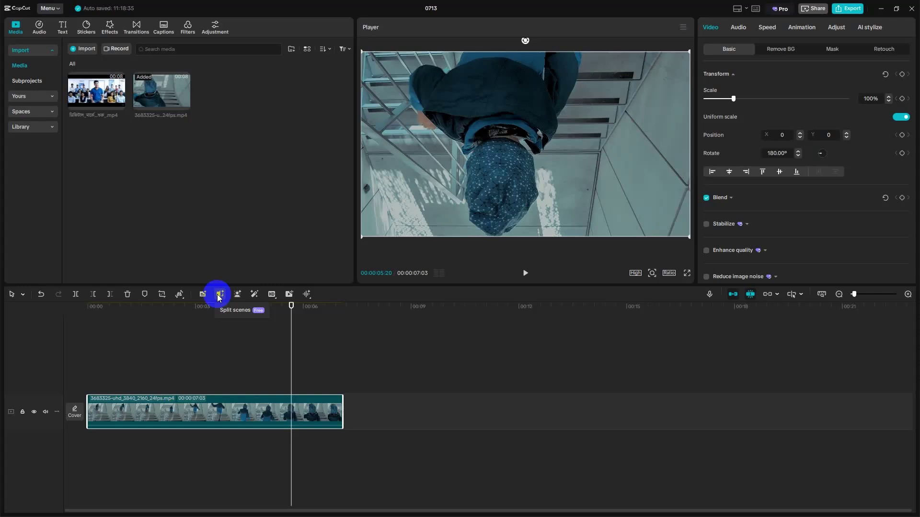
pyautogui.click(264, 352)
pyautogui.click(281, 352)
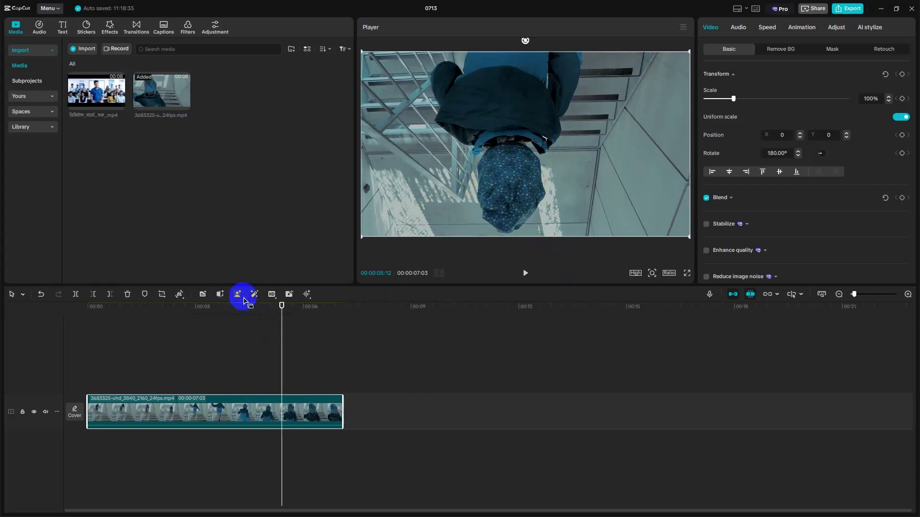
pyautogui.moveTo(238, 294)
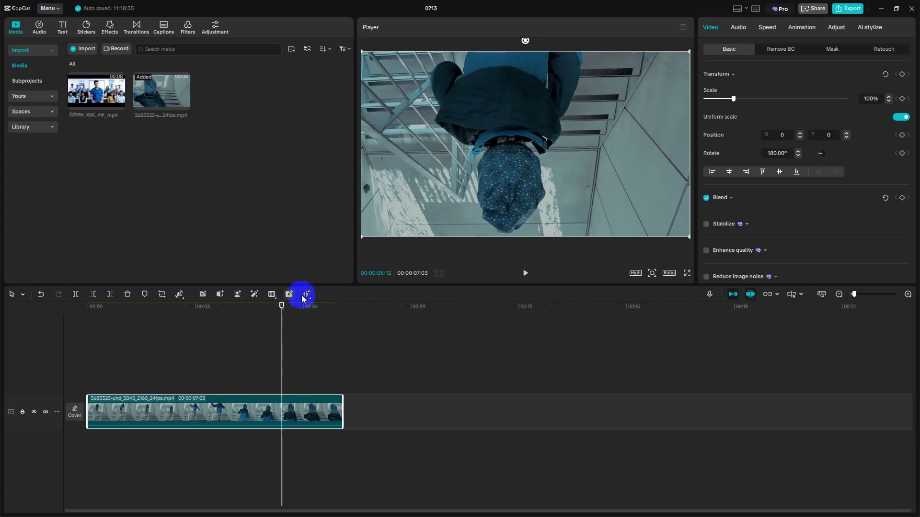
pyautogui.moveTo(309, 299)
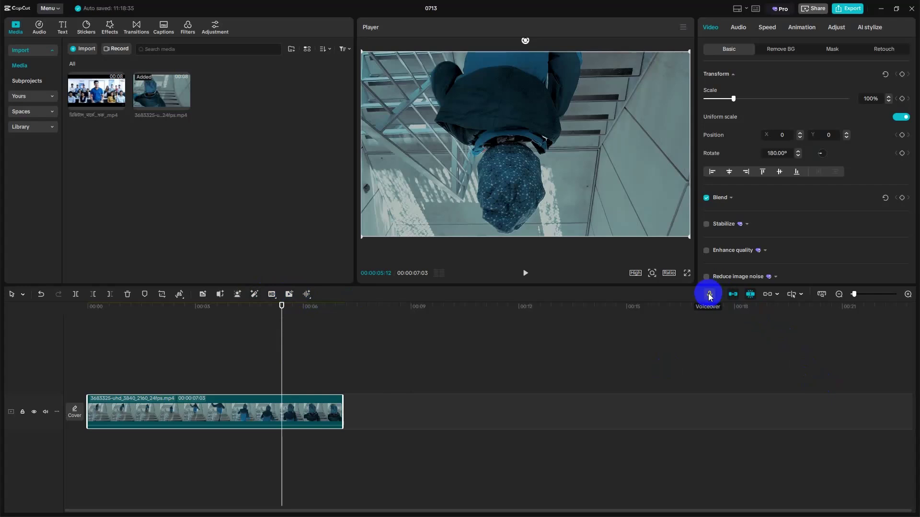
# - Rotate the staircase clip on to 360° so the picture is upright
pyautogui.moveTo(181, 296)
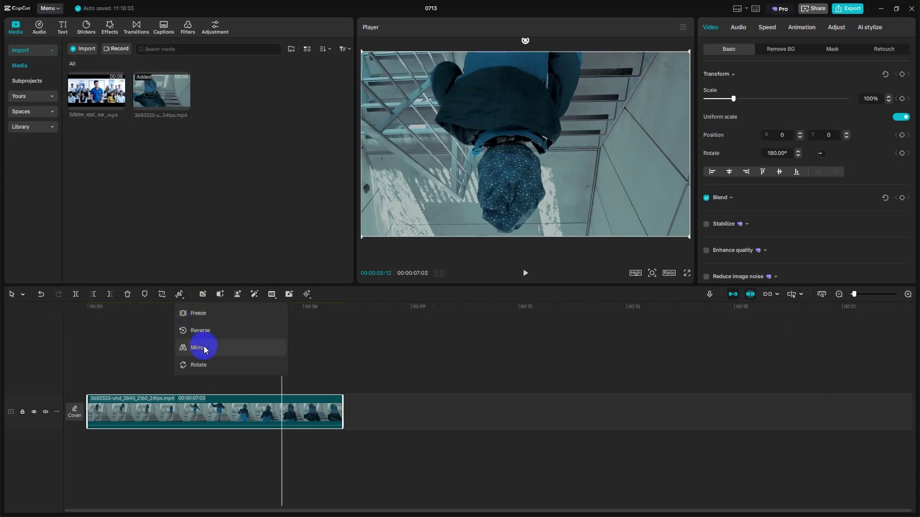
pyautogui.click(197, 364)
pyautogui.click(198, 365)
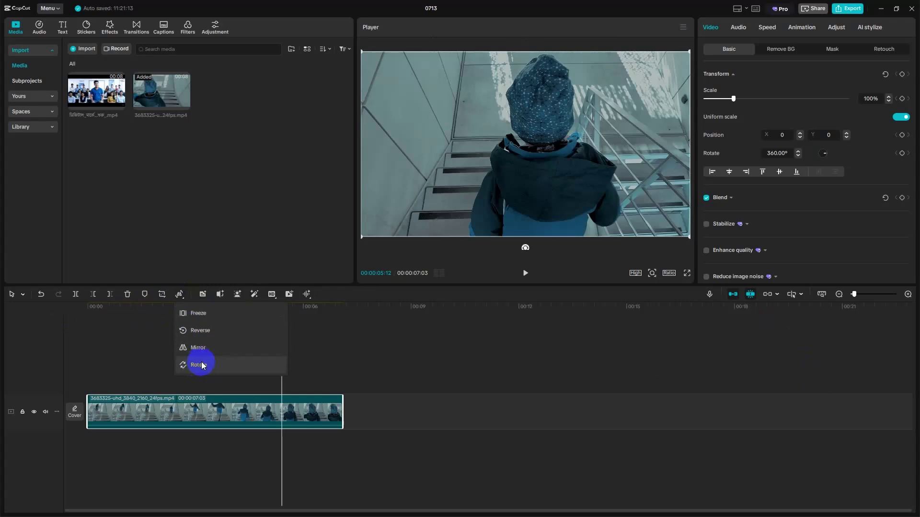
pyautogui.click(479, 156)
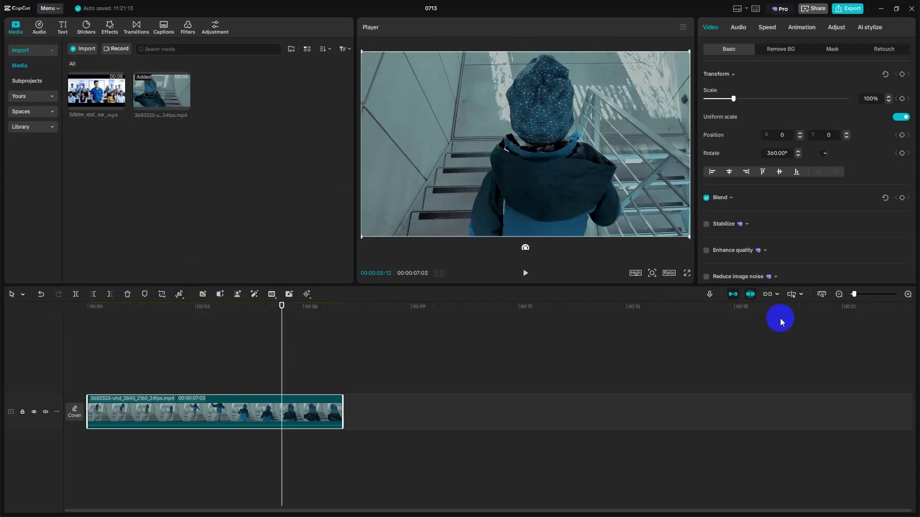
# - Record a voiceover of about 9.5 seconds from 00:00:05:12 on the timeline and close the recorder
pyautogui.click(710, 294)
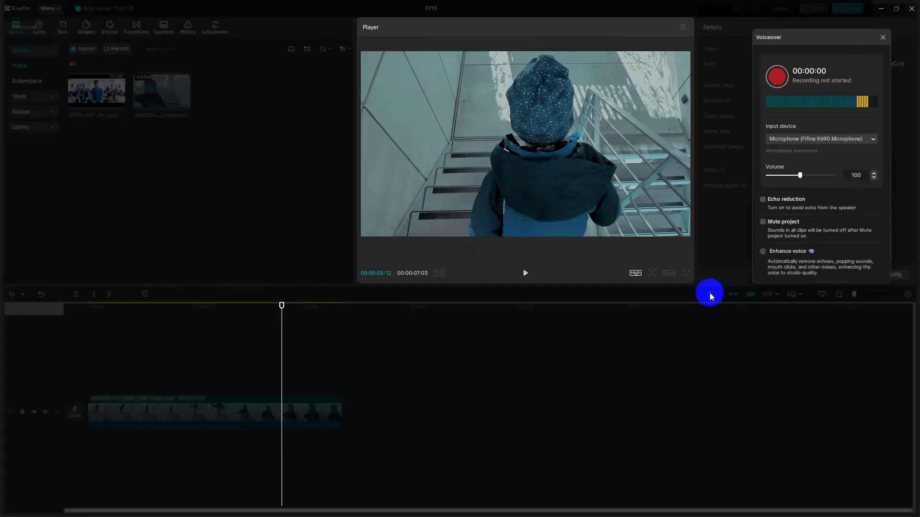
pyautogui.click(781, 85)
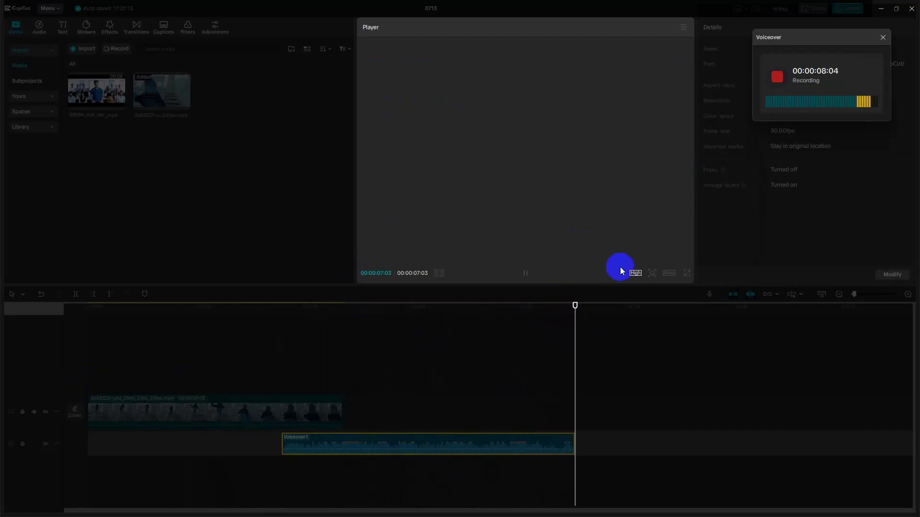
pyautogui.click(776, 77)
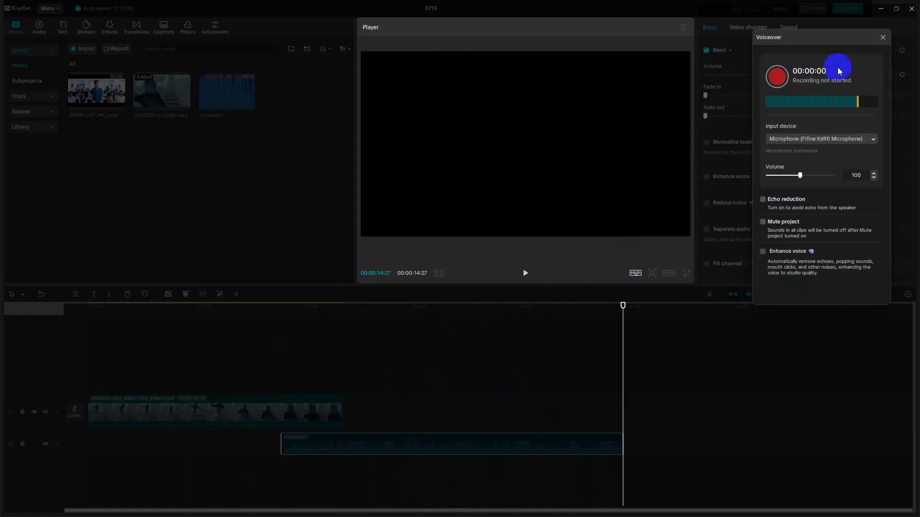
pyautogui.click(883, 37)
# - Move the recorded voiceover to the start of the timeline and play the sequence to check it
pyautogui.click(364, 448)
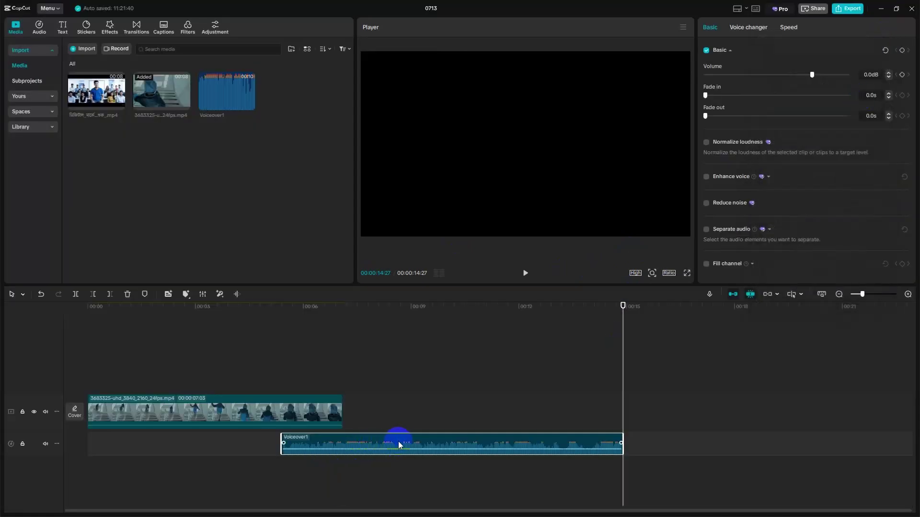
pyautogui.moveTo(398, 445); pyautogui.dragTo(201, 441)
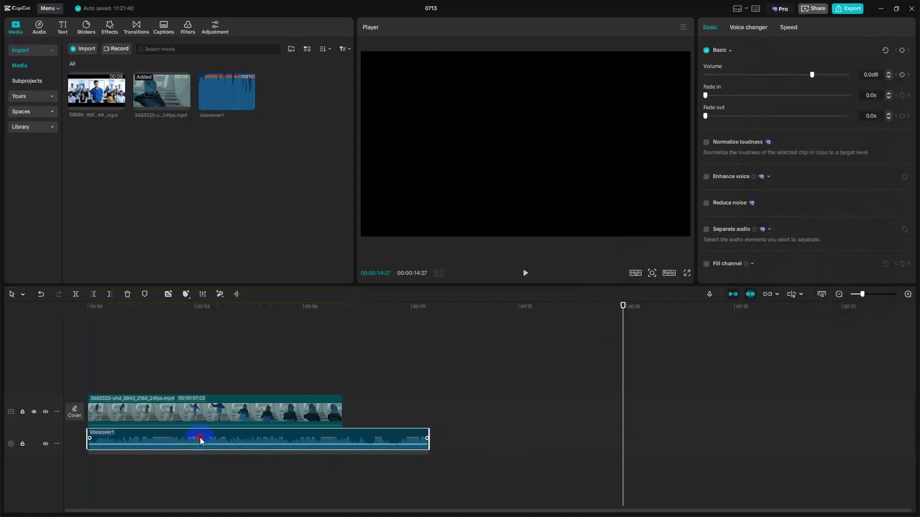
pyautogui.moveTo(427, 317); pyautogui.dragTo(70, 345)
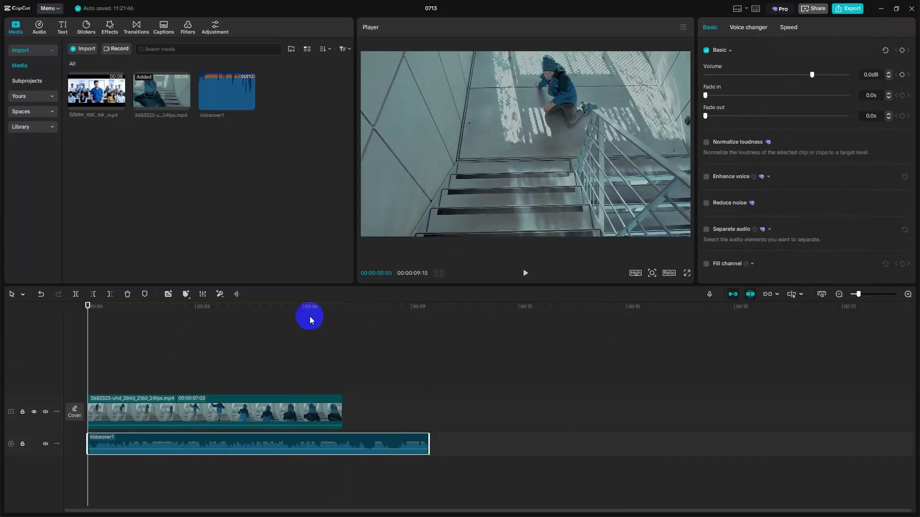
pyautogui.click(525, 273)
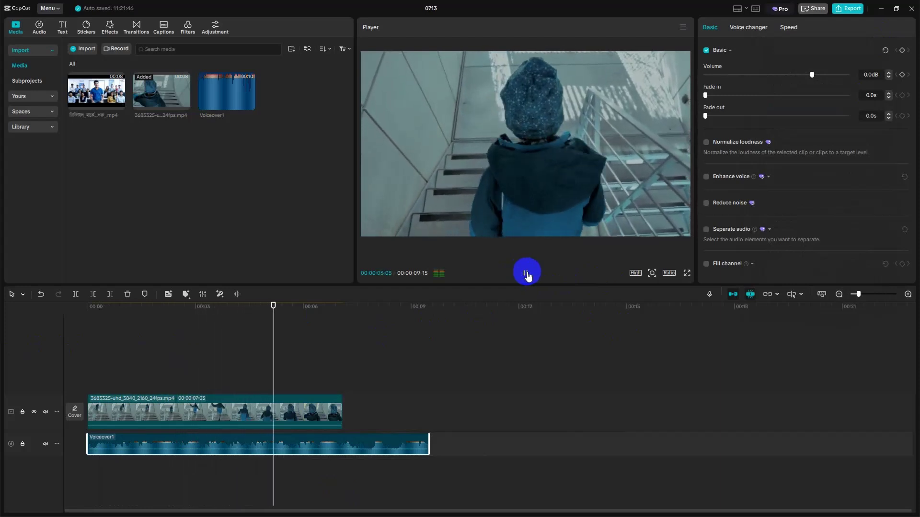
pyautogui.click(525, 274)
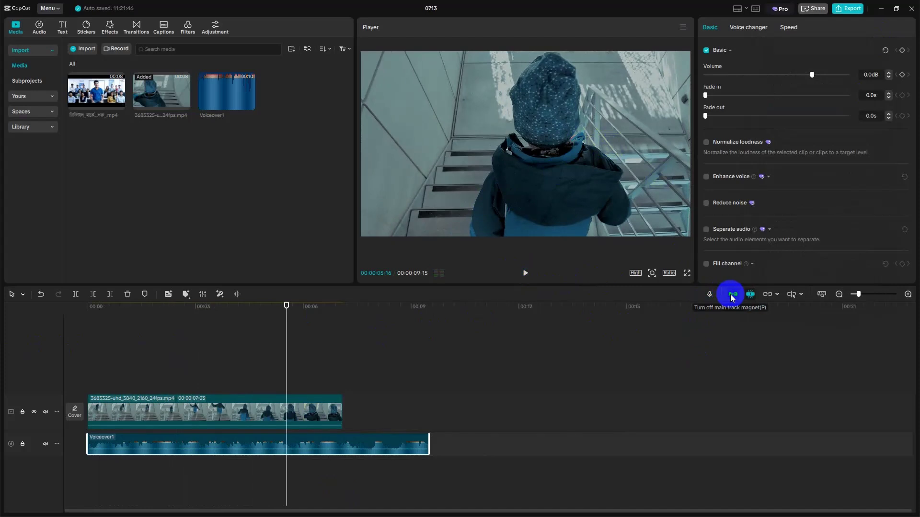
# - Split the staircase clip at 00:00:05:16 and select its second segment
pyautogui.click(211, 415)
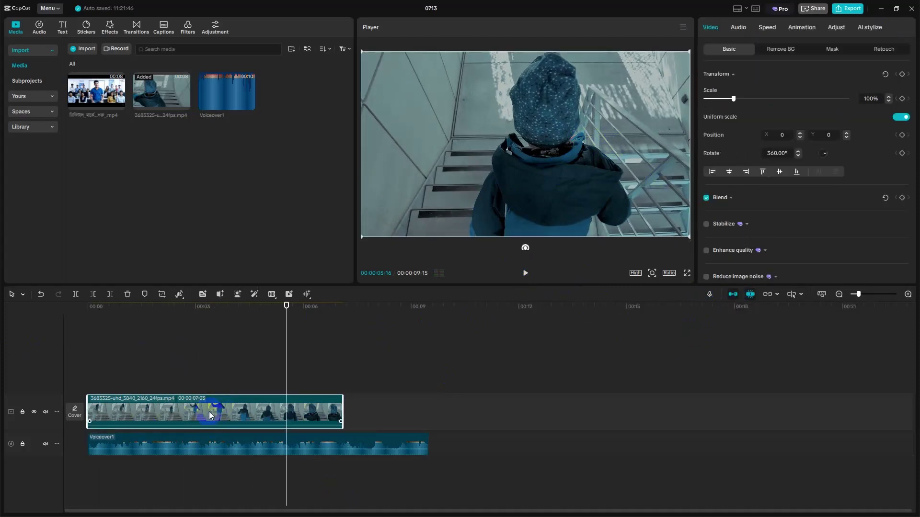
pyautogui.click(75, 294)
pyautogui.click(307, 412)
# - Try to move the second staircase segment further along the main track, leaving a gap after the first segment
pyautogui.moveTo(307, 412); pyautogui.dragTo(804, 413)
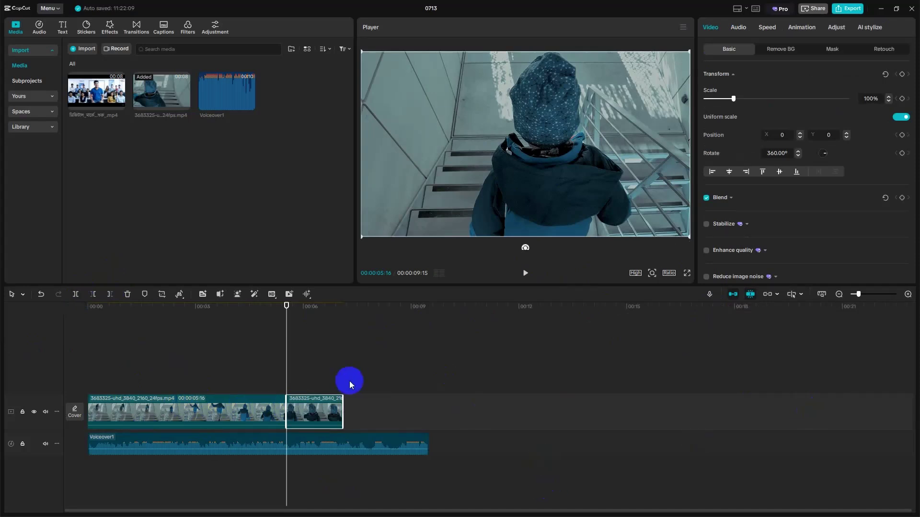
pyautogui.moveTo(332, 412); pyautogui.dragTo(456, 404)
pyautogui.moveTo(312, 414); pyautogui.dragTo(393, 415)
pyautogui.moveTo(288, 434); pyautogui.dragTo(511, 416)
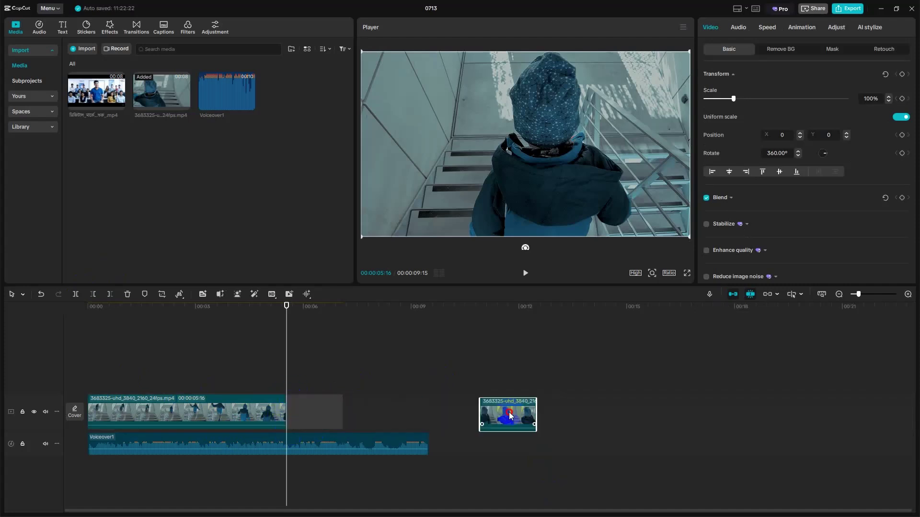
pyautogui.moveTo(509, 416); pyautogui.dragTo(509, 416)
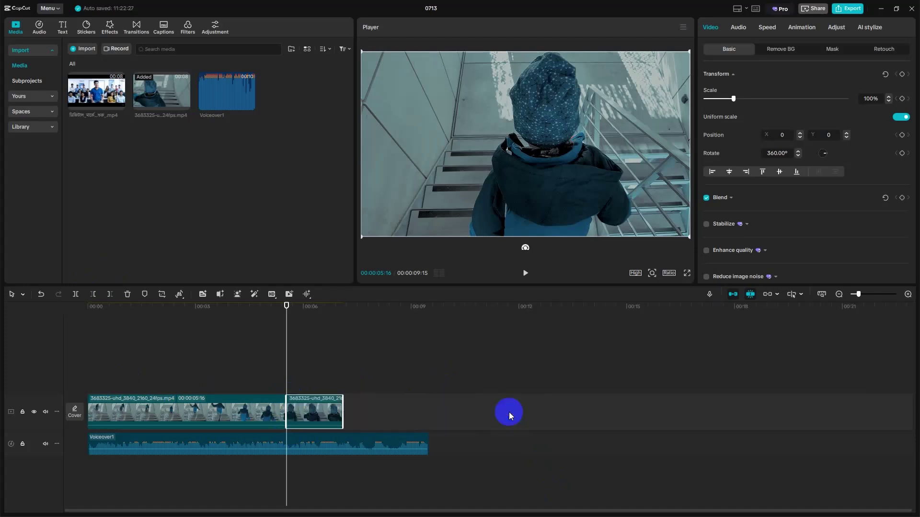
# - Insert the imported group video between the two staircase segments by temporarily moving the second segment to an upper track and returning it after the video
pyautogui.click(312, 413)
pyautogui.moveTo(329, 415); pyautogui.dragTo(326, 377)
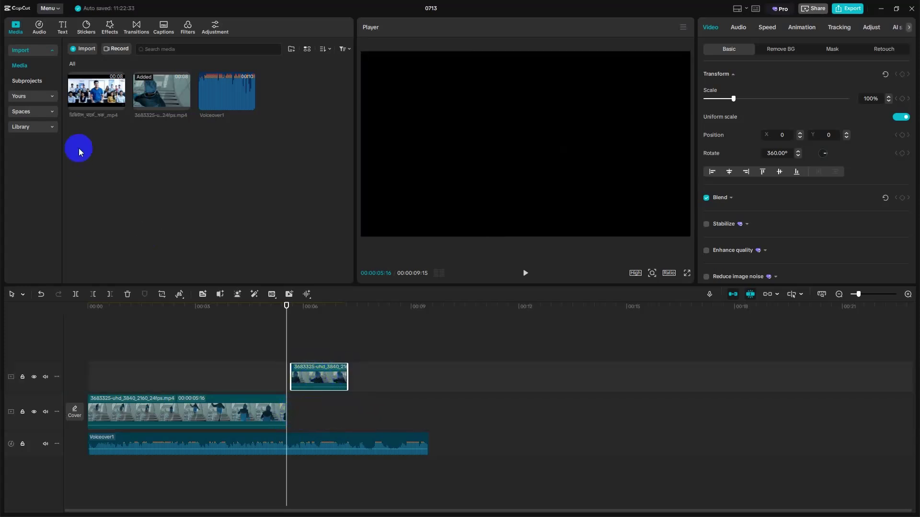
pyautogui.moveTo(97, 92); pyautogui.dragTo(294, 413)
pyautogui.moveTo(313, 374); pyautogui.dragTo(598, 410)
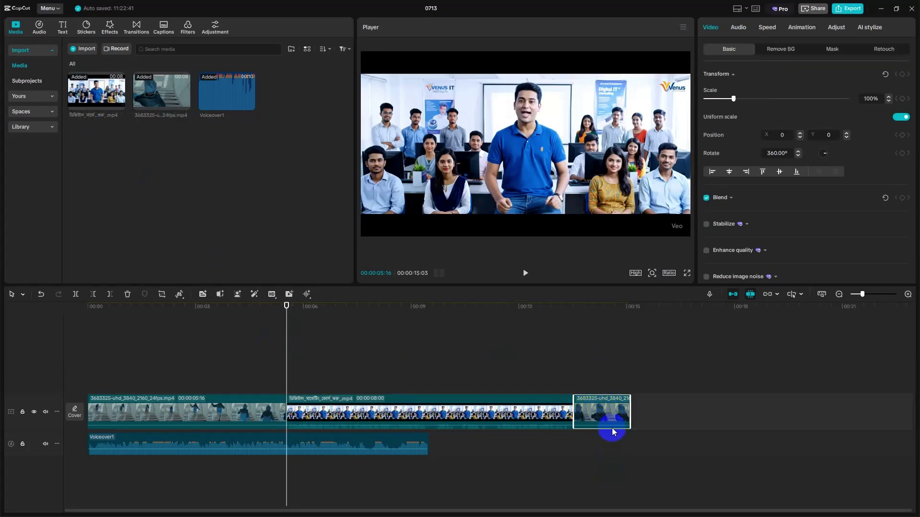
pyautogui.moveTo(611, 427); pyautogui.dragTo(696, 411)
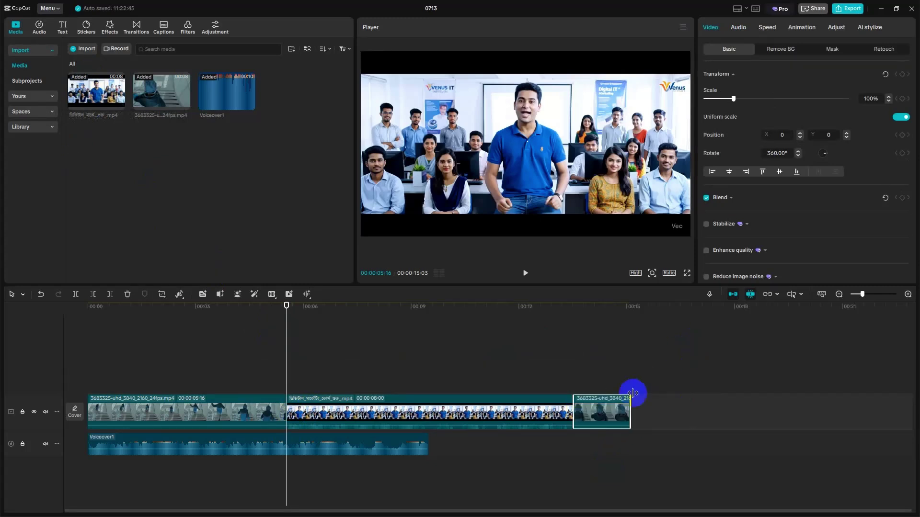
# - Turn off the main track magnet, move the last staircase segment to about 19 seconds, and return it against the group video
pyautogui.click(733, 295)
pyautogui.moveTo(603, 415); pyautogui.dragTo(808, 412)
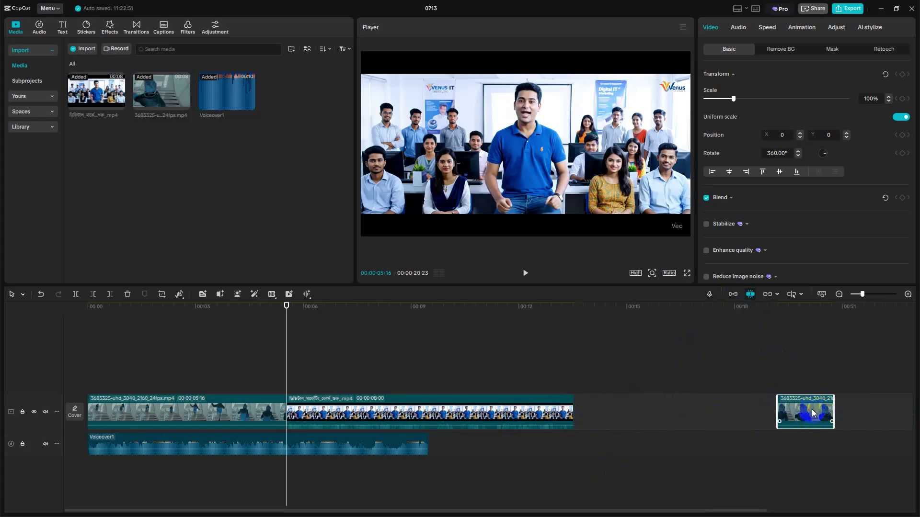
pyautogui.click(555, 418)
pyautogui.moveTo(796, 415); pyautogui.dragTo(599, 414)
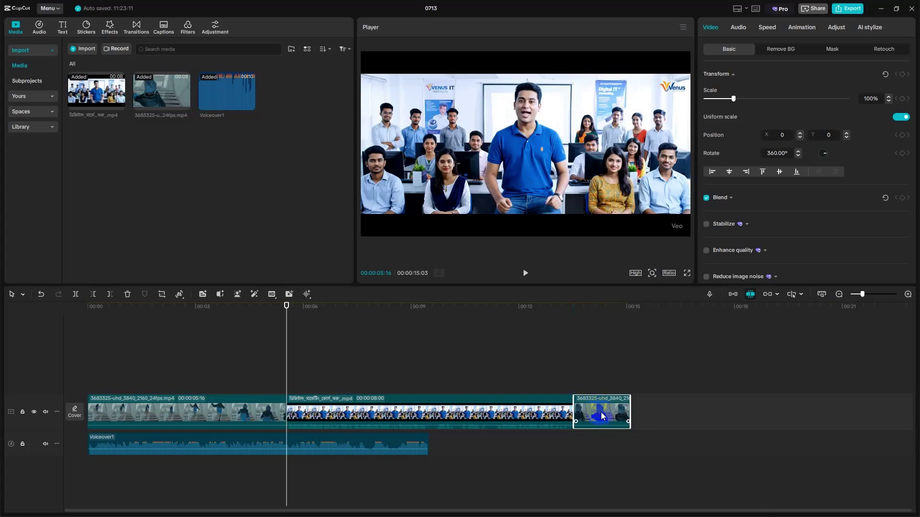
# - Test nudging the last staircase segment with auto snapping turned off, and repeat the test with auto snapping turned on
pyautogui.click(750, 295)
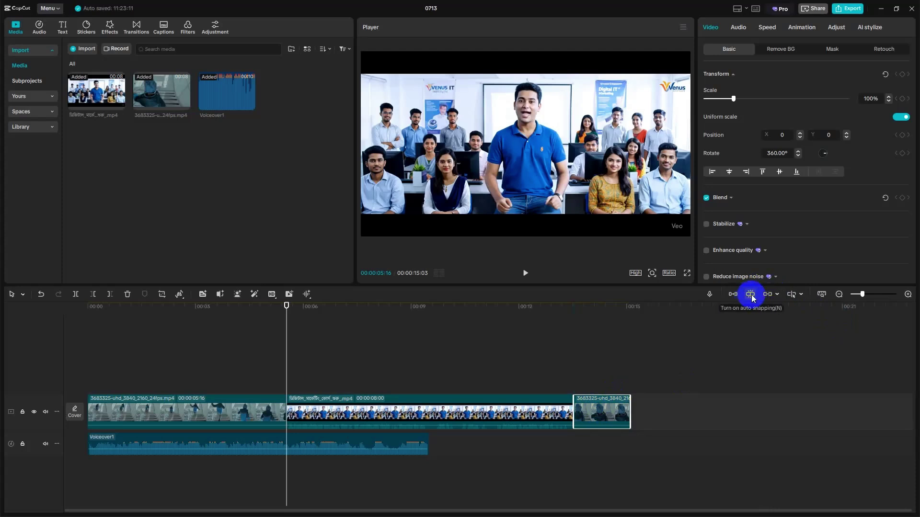
pyautogui.moveTo(602, 412)
pyautogui.mouseDown()
pyautogui.moveTo(626, 412)
pyautogui.moveTo(606, 415)
pyautogui.mouseUp()
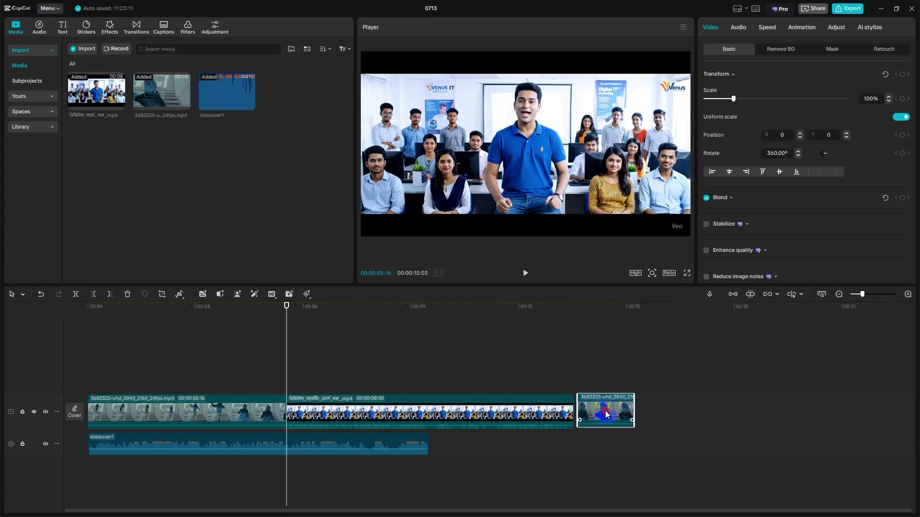
pyautogui.moveTo(606, 415); pyautogui.dragTo(606, 416)
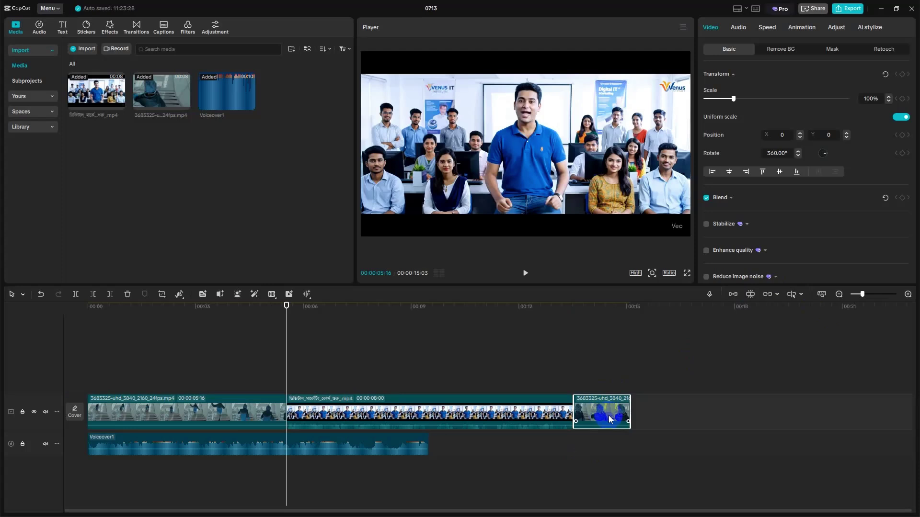
pyautogui.click(750, 294)
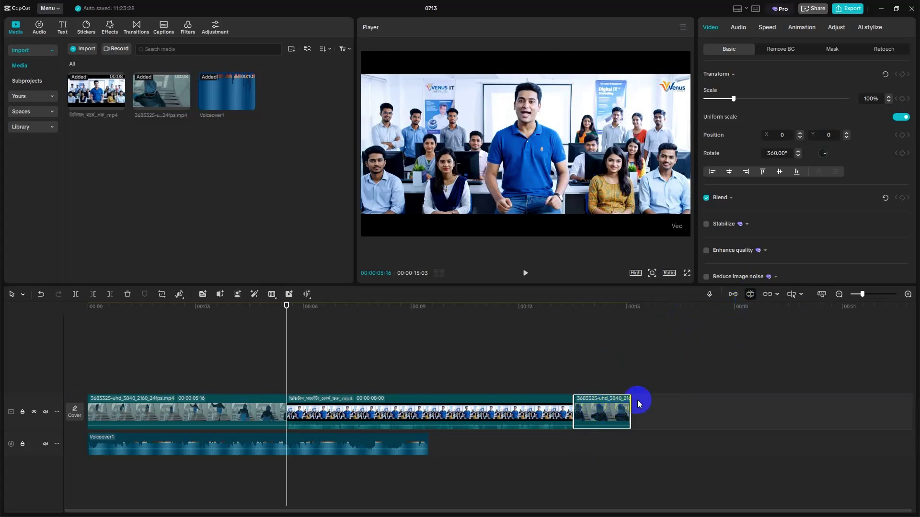
pyautogui.moveTo(604, 415)
pyautogui.mouseDown()
pyautogui.moveTo(618, 414)
pyautogui.moveTo(606, 413)
pyautogui.mouseUp()
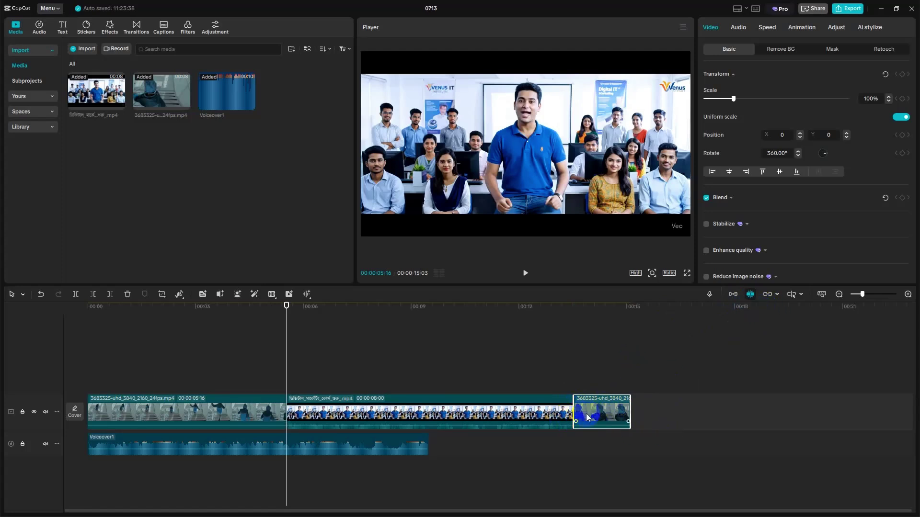
# - Move the last staircase segment about one second away from the group video and close the gap by turning on the main track magnet
pyautogui.moveTo(585, 412); pyautogui.dragTo(623, 413)
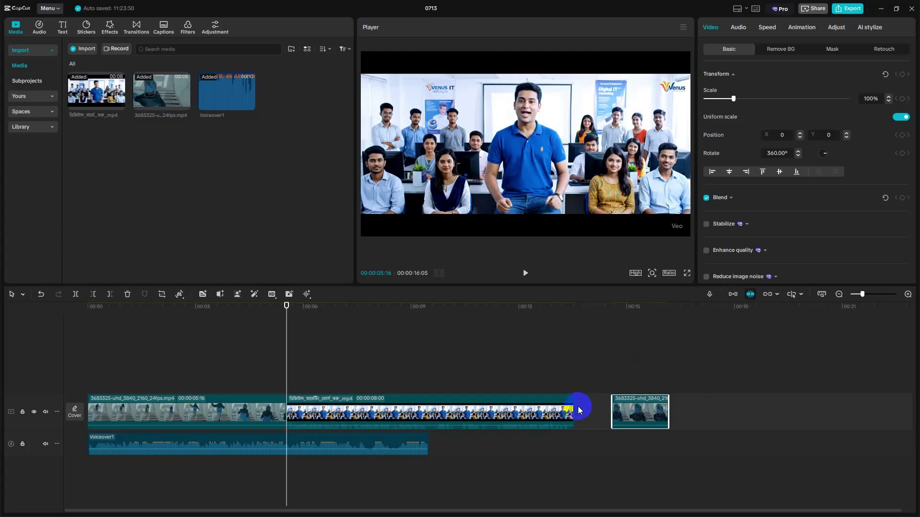
pyautogui.click(732, 294)
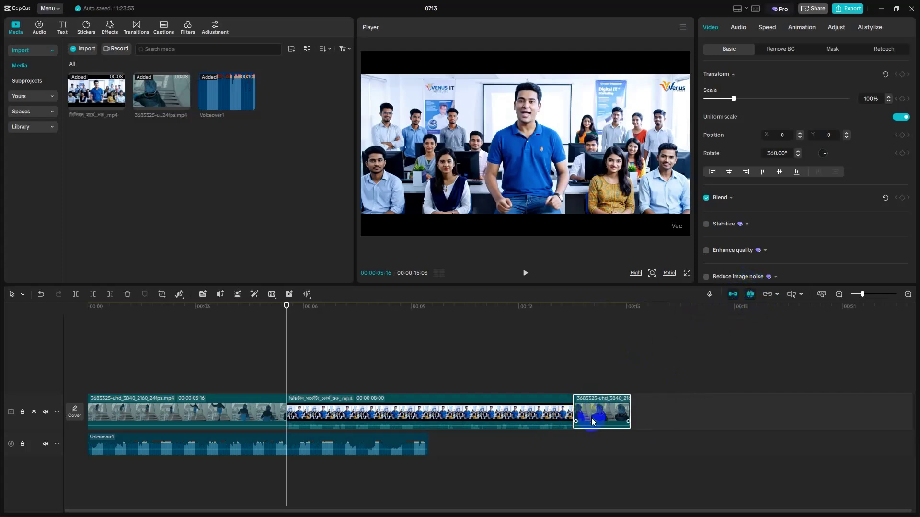
pyautogui.click(553, 400)
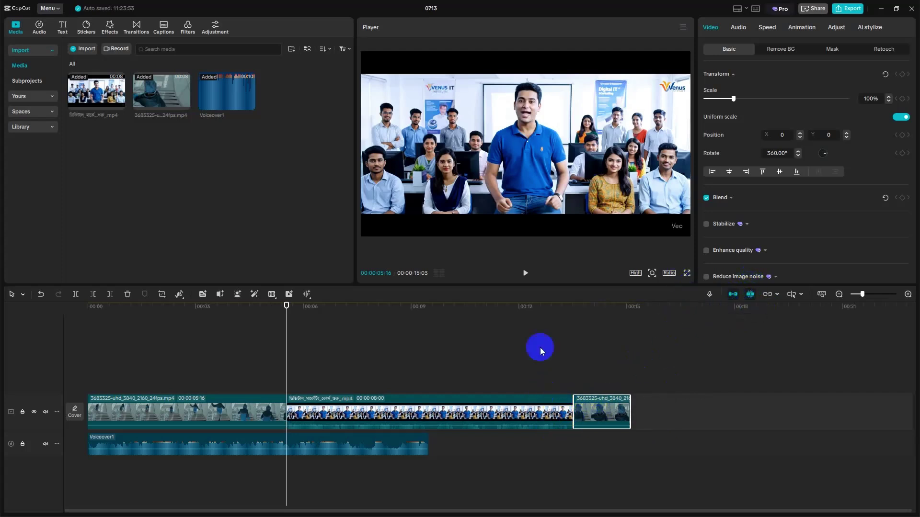
pyautogui.click(161, 418)
# - Turn off the main track magnet and auto snapping, and shift the last staircase segment a few frames after the group video
pyautogui.click(731, 294)
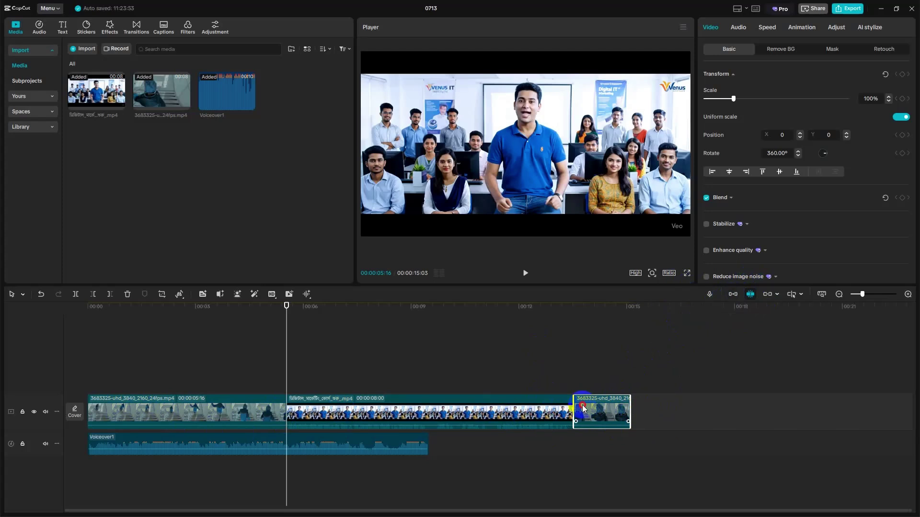
pyautogui.moveTo(582, 407); pyautogui.dragTo(586, 408)
pyautogui.click(749, 293)
pyautogui.click(602, 408)
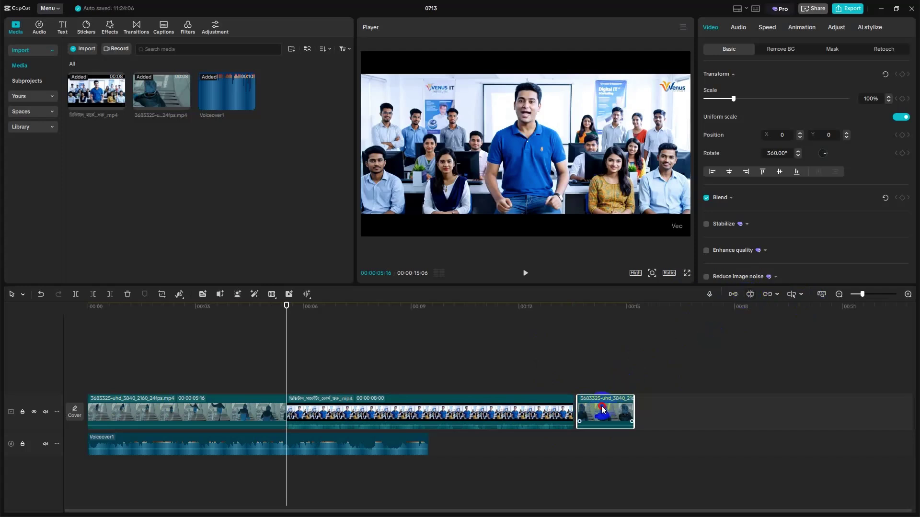
# - Step the playhead back to 00:00:05:10 and reposition the last staircase segment, leaving a gap of about four frames after the group video
pyautogui.press('Left')
pyautogui.press('Left')
pyautogui.press('Left')
pyautogui.press('Left')
pyautogui.press('Left')
pyautogui.press('Left')
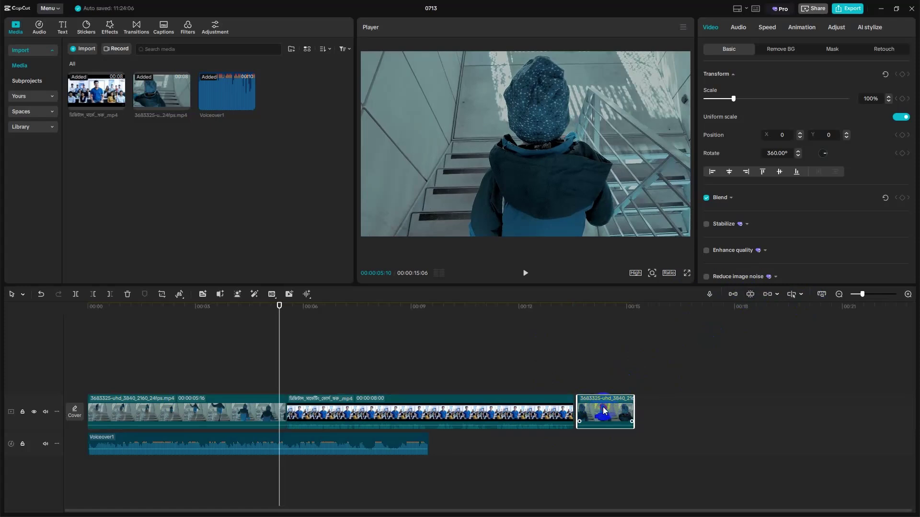
pyautogui.moveTo(606, 410); pyautogui.dragTo(602, 411)
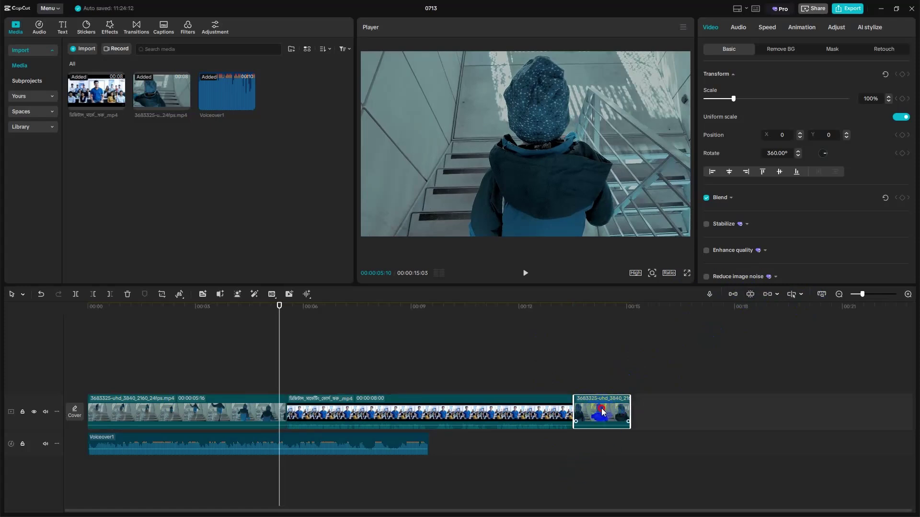
pyautogui.moveTo(603, 411); pyautogui.dragTo(608, 411)
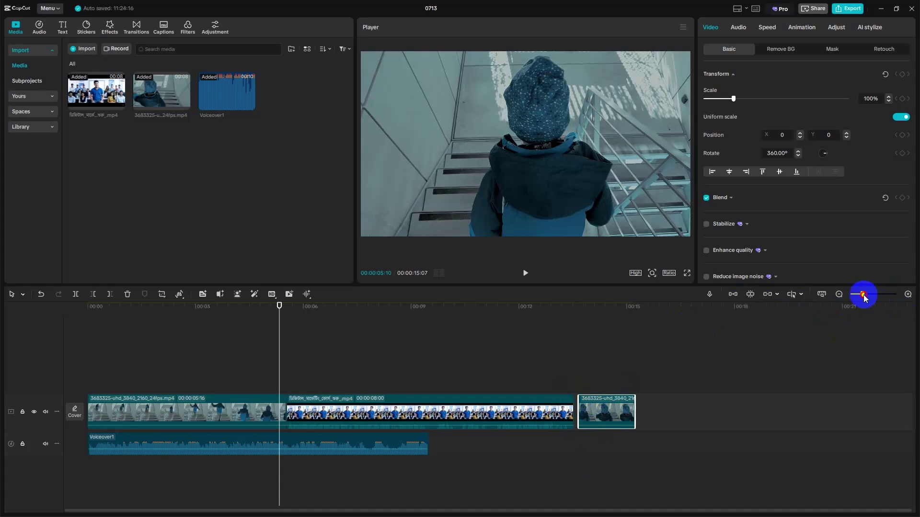
# - Examine the small gap before the last staircase segment up close and play across it twice
pyautogui.moveTo(862, 294); pyautogui.dragTo(878, 294)
pyautogui.press('space')
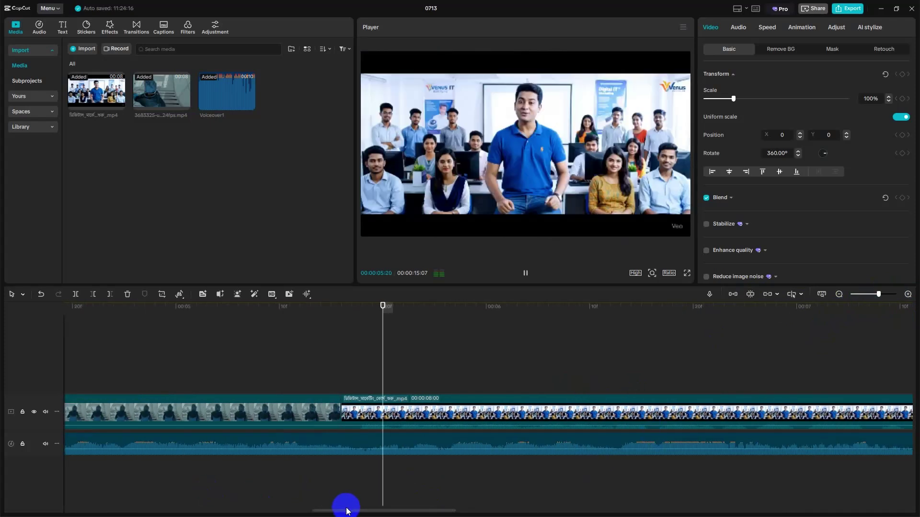
pyautogui.moveTo(347, 504); pyautogui.dragTo(832, 495)
pyautogui.click(525, 273)
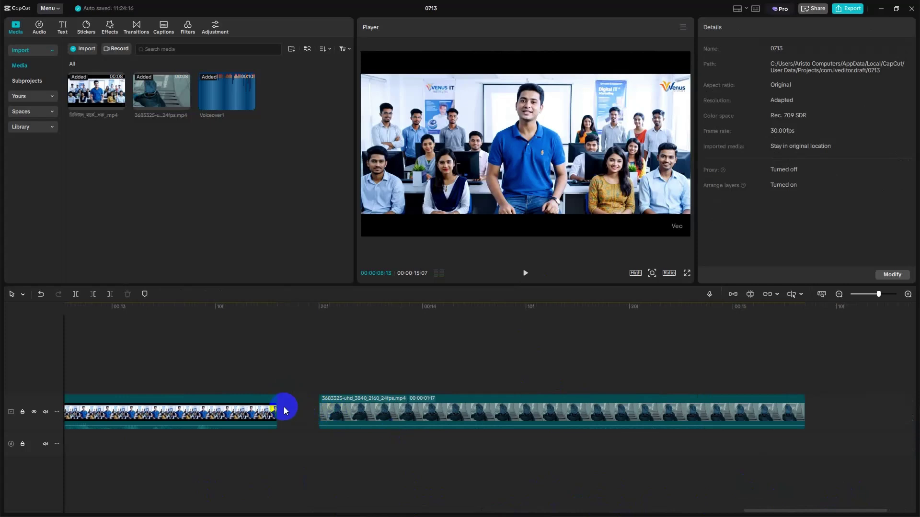
pyautogui.click(236, 352)
pyautogui.press('space')
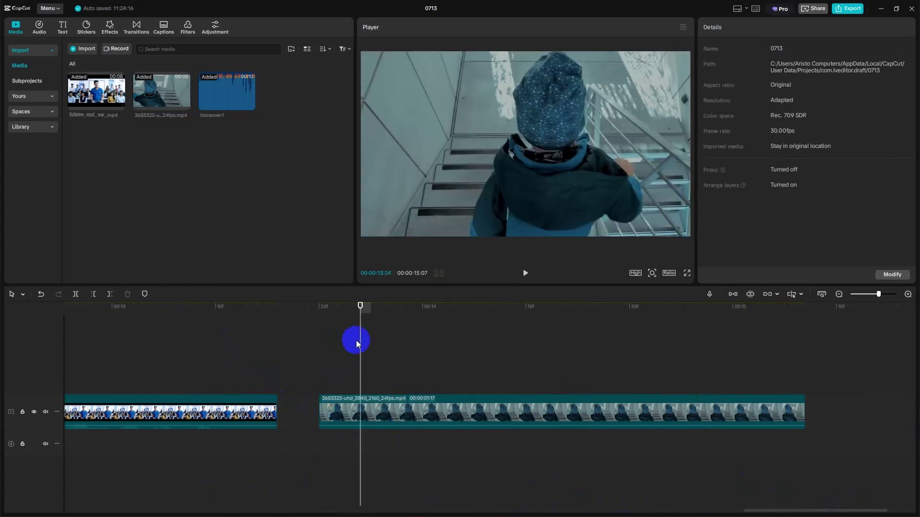
pyautogui.click(236, 344)
pyautogui.press('space')
# - Close the gap before the last staircase segment by turning on the main track magnet, and try moving the segment
pyautogui.keyDown('ctrl'); pyautogui.scroll(-3, 305, 413); pyautogui.keyUp('ctrl')
pyautogui.click(553, 421)
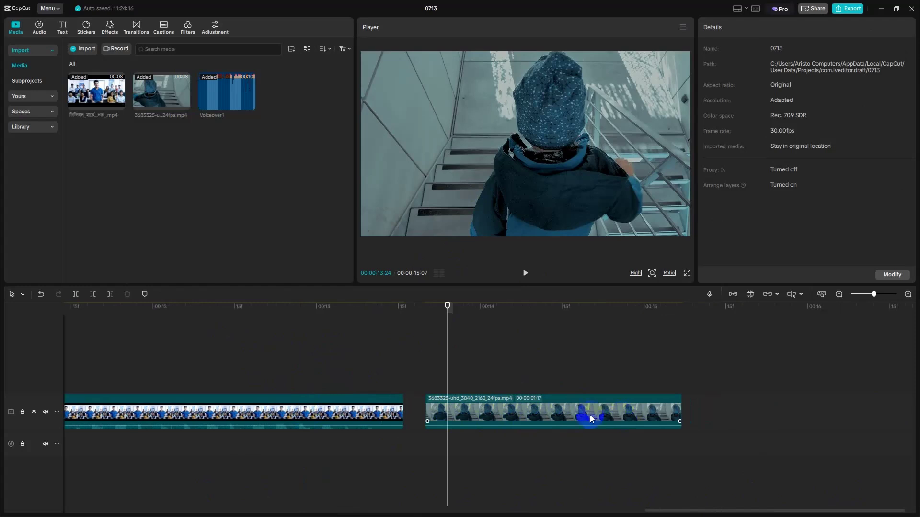
pyautogui.click(684, 418)
pyautogui.scroll(-8, 534, 371)
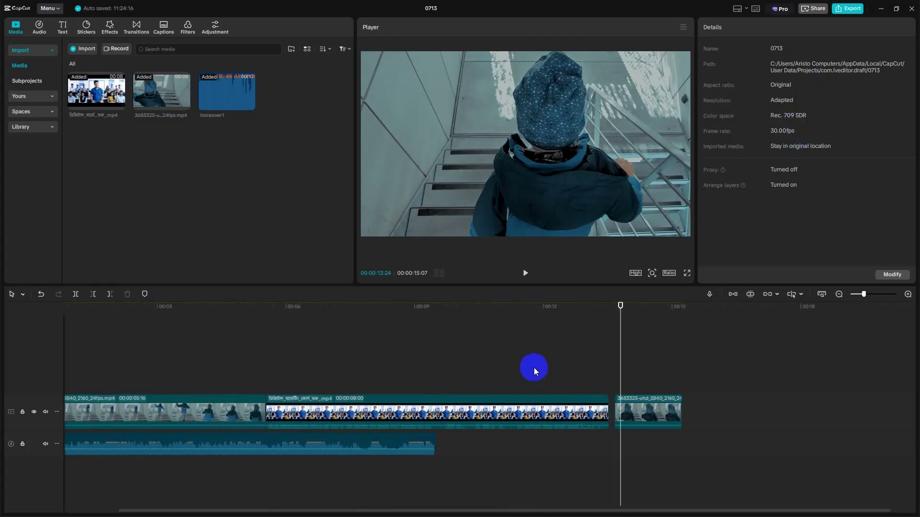
pyautogui.moveTo(653, 412)
pyautogui.mouseDown()
pyautogui.moveTo(640, 415)
pyautogui.moveTo(675, 378)
pyautogui.moveTo(654, 408)
pyautogui.mouseUp()
pyautogui.click(732, 294)
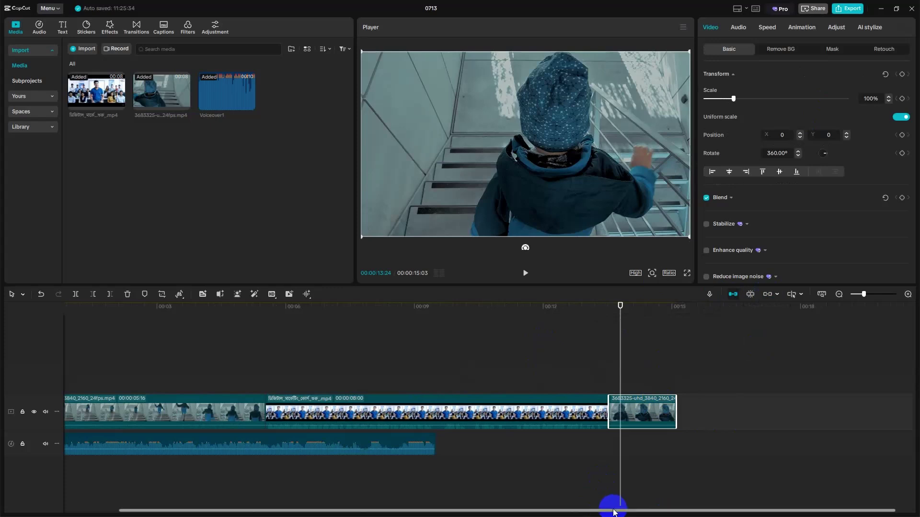
pyautogui.moveTo(610, 506); pyautogui.dragTo(628, 507)
pyautogui.moveTo(623, 413); pyautogui.dragTo(650, 417)
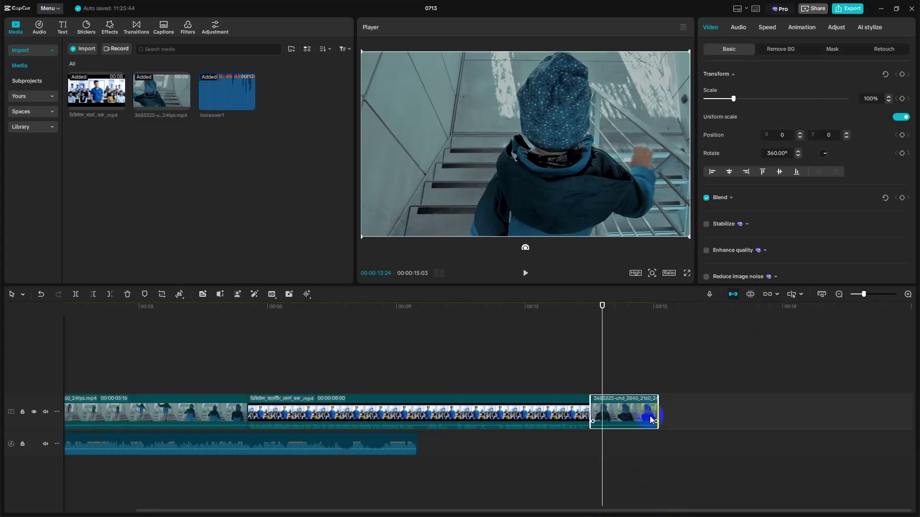
# - Turn on linkage and test it by moving the last staircase segment away from the group video and back
pyautogui.click(767, 295)
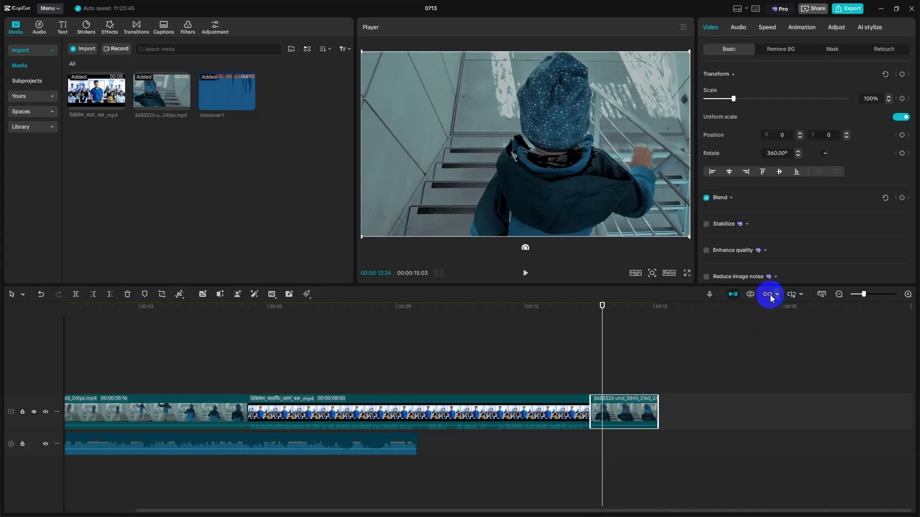
pyautogui.moveTo(633, 407); pyautogui.dragTo(653, 408)
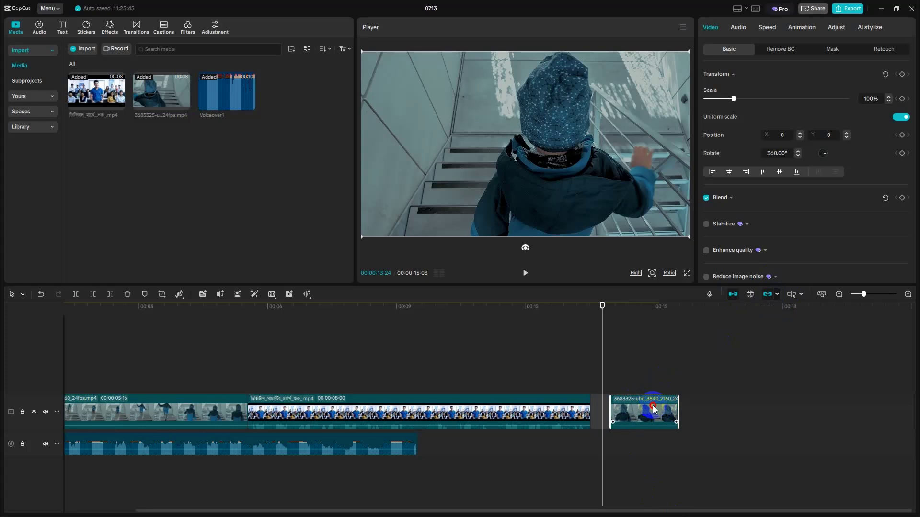
pyautogui.moveTo(654, 408); pyautogui.dragTo(631, 412)
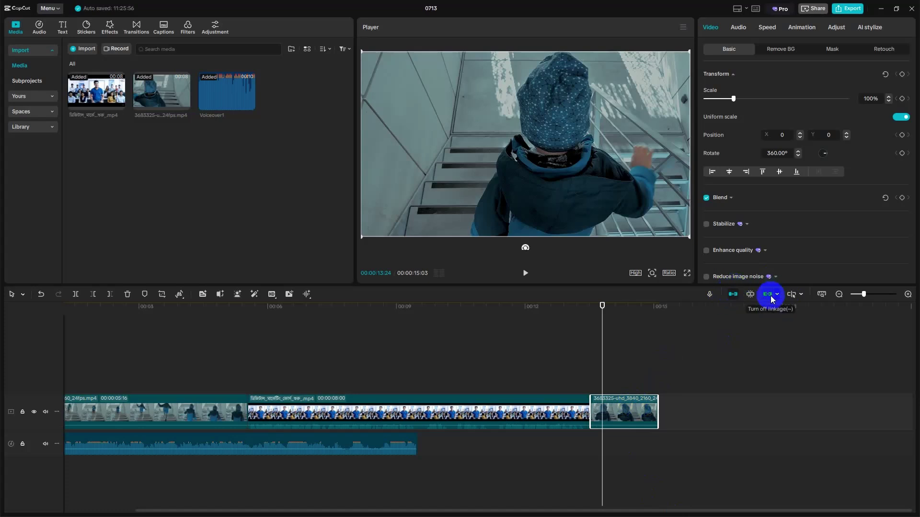
# - Review which item types are included in the linkage settings and accept them as they are
pyautogui.click(777, 294)
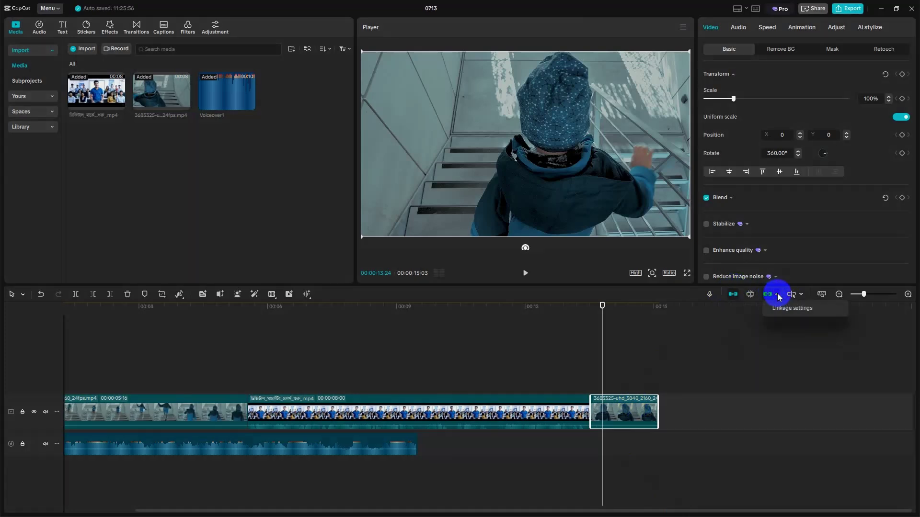
pyautogui.click(787, 308)
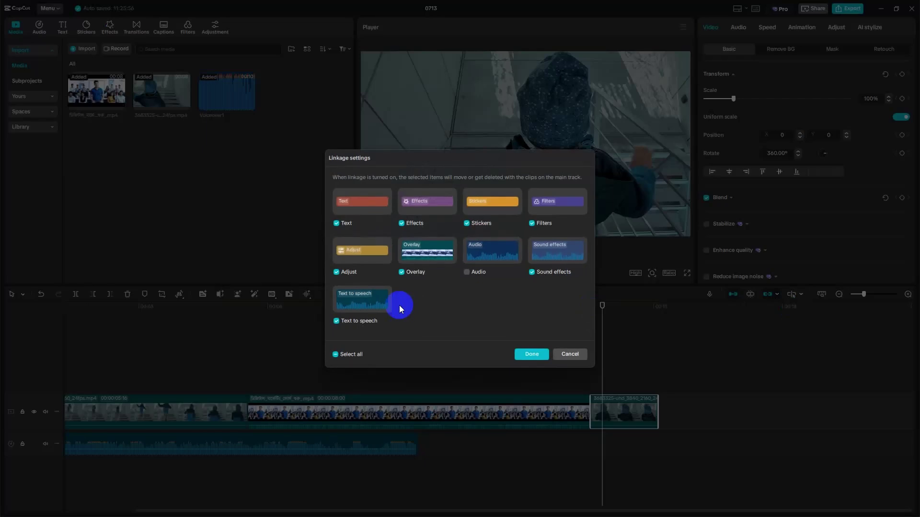
pyautogui.click(539, 351)
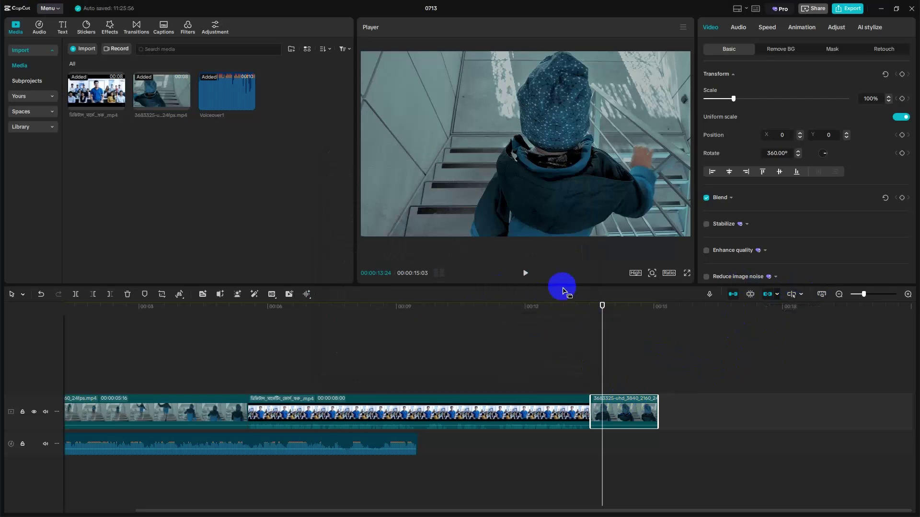
# - Return the playhead to the start of the timeline, play the opening of the sequence and stop at 00:00:01:15
pyautogui.moveTo(602, 336); pyautogui.dragTo(298, 366)
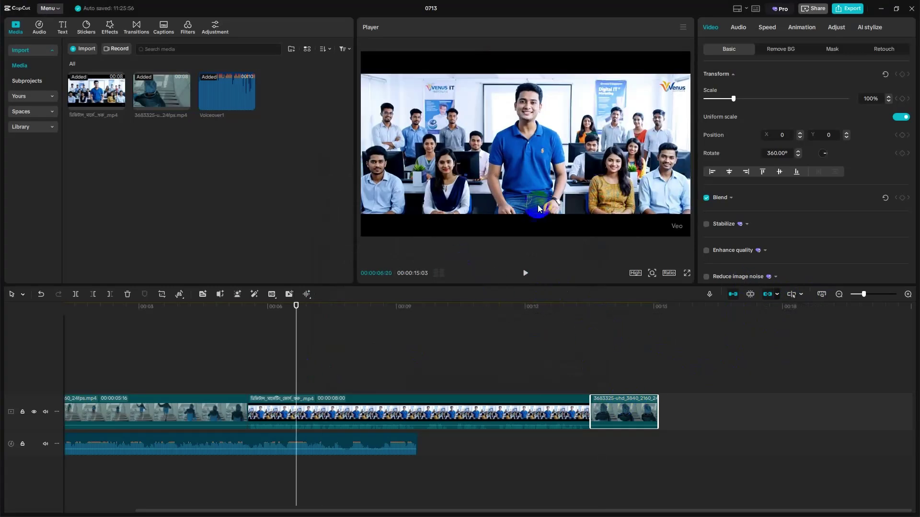
pyautogui.click(628, 412)
pyautogui.click(260, 312)
pyautogui.moveTo(299, 367); pyautogui.dragTo(4, 361)
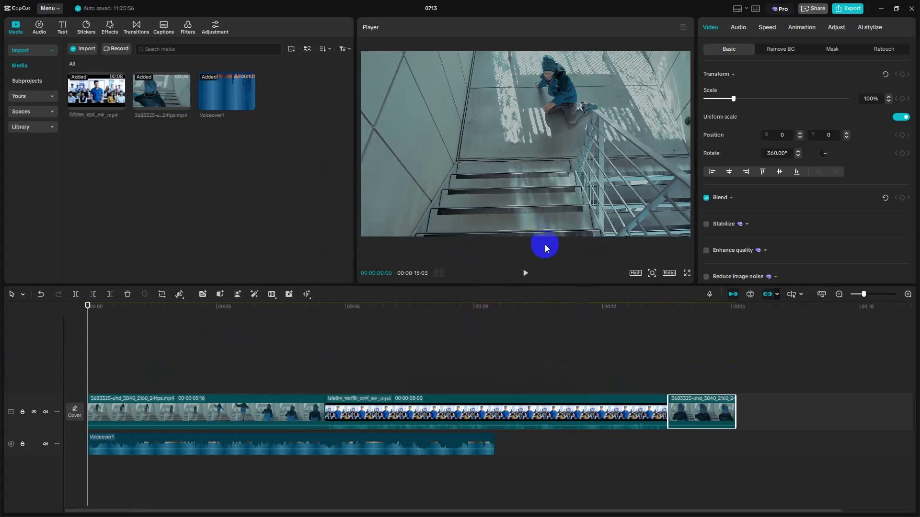
pyautogui.click(527, 273)
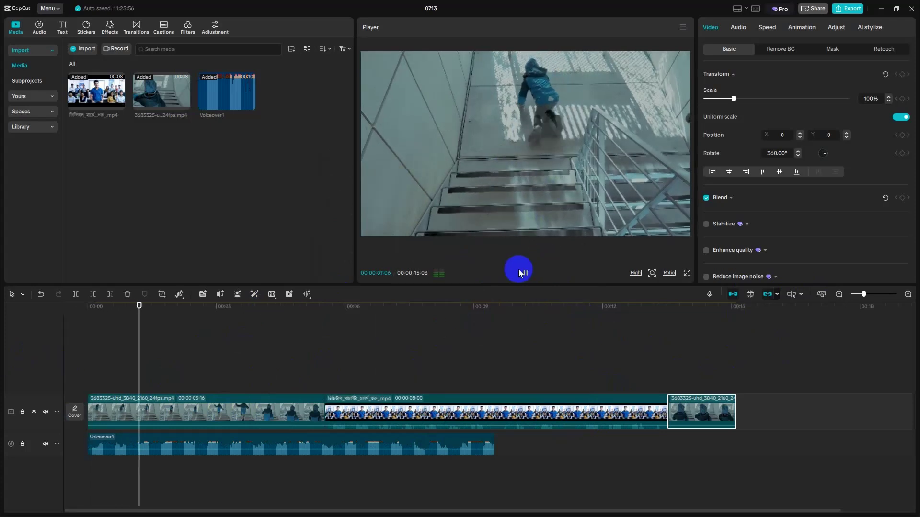
pyautogui.click(151, 377)
pyautogui.moveTo(160, 364); pyautogui.dragTo(204, 363)
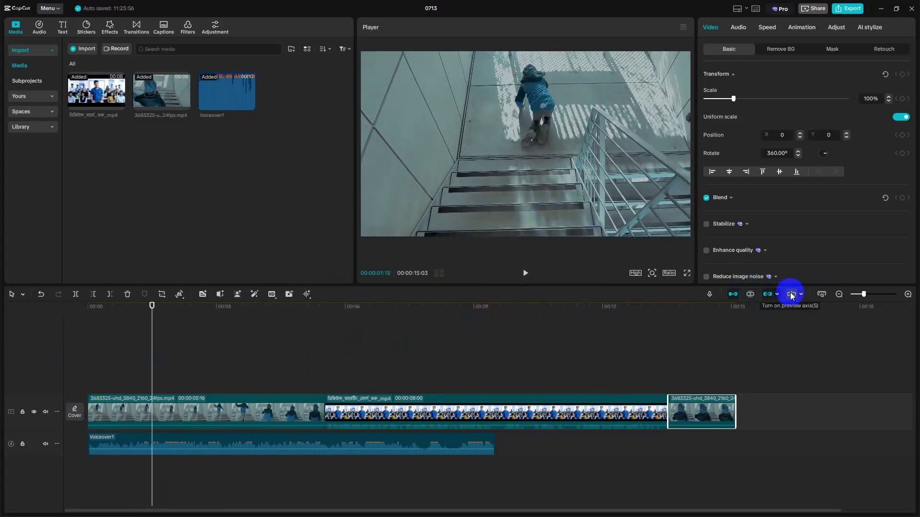
# - Try the preview axis toggle and magnify the timeline to view the clips in more detail
pyautogui.click(792, 297)
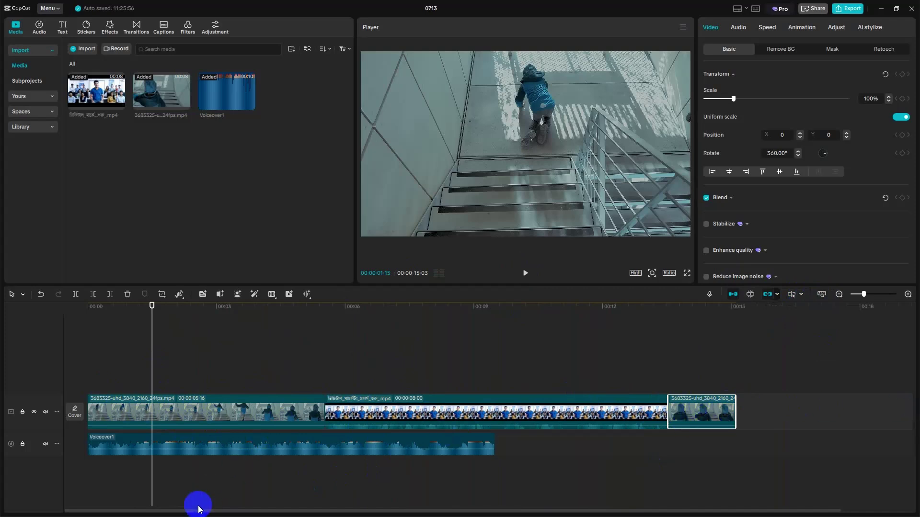
pyautogui.scroll(-1, 472, 503)
pyautogui.scroll(3, 475, 412)
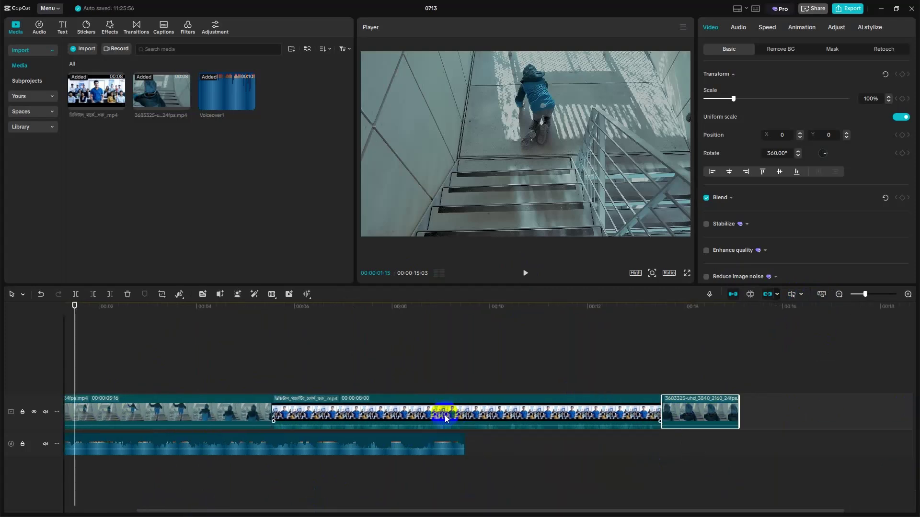
pyautogui.scroll(3, 443, 416)
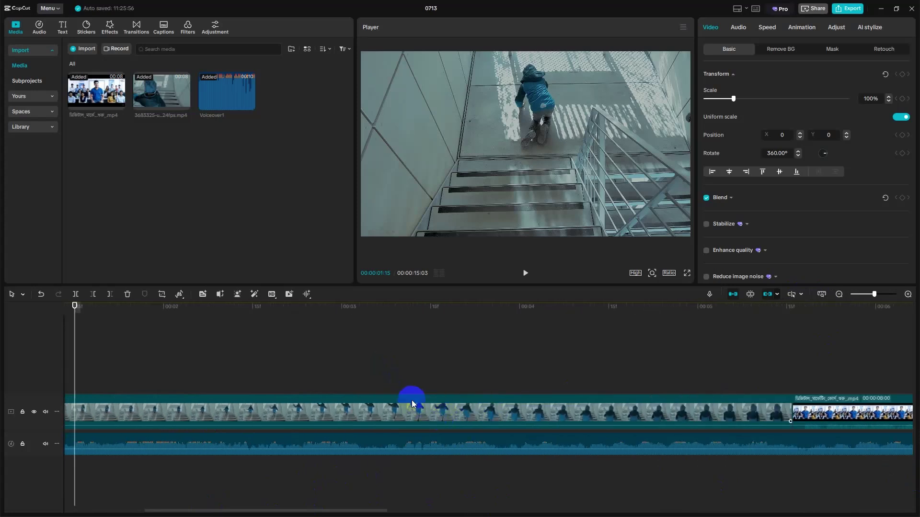
# - Magnify the timeline around the opening staircase clip and fit the whole sequence back into the timeline view
pyautogui.scroll(2, 618, 393)
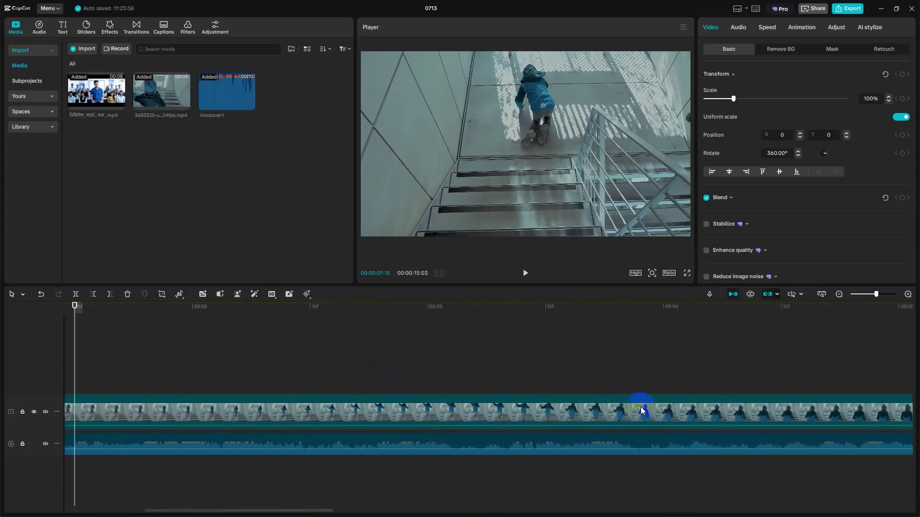
pyautogui.moveTo(274, 509); pyautogui.dragTo(174, 465)
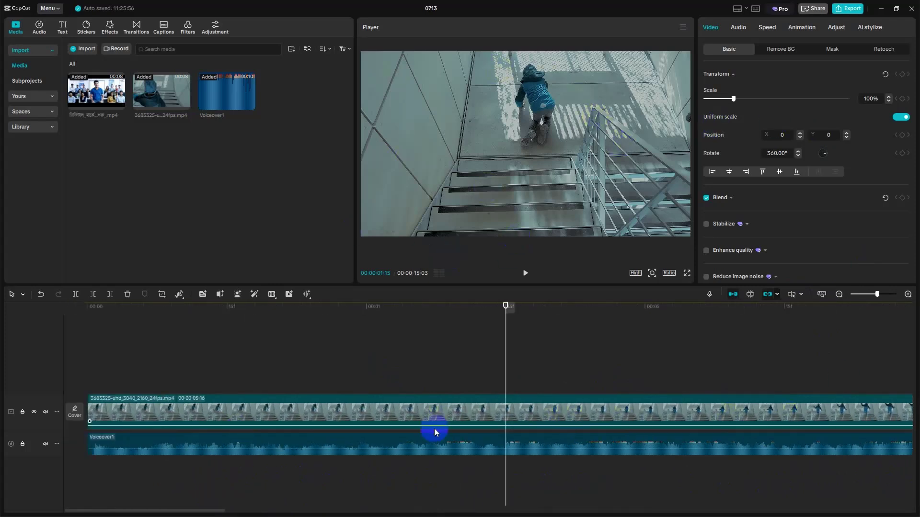
pyautogui.click(121, 424)
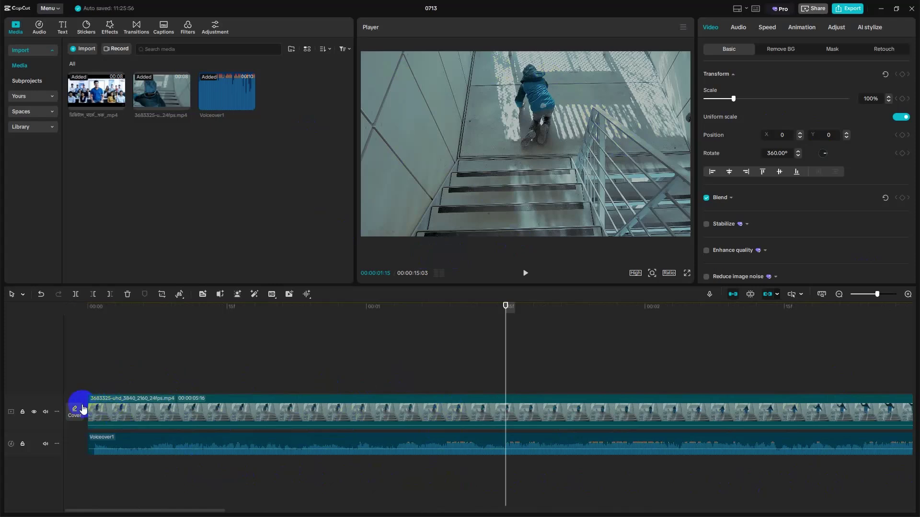
pyautogui.click(822, 293)
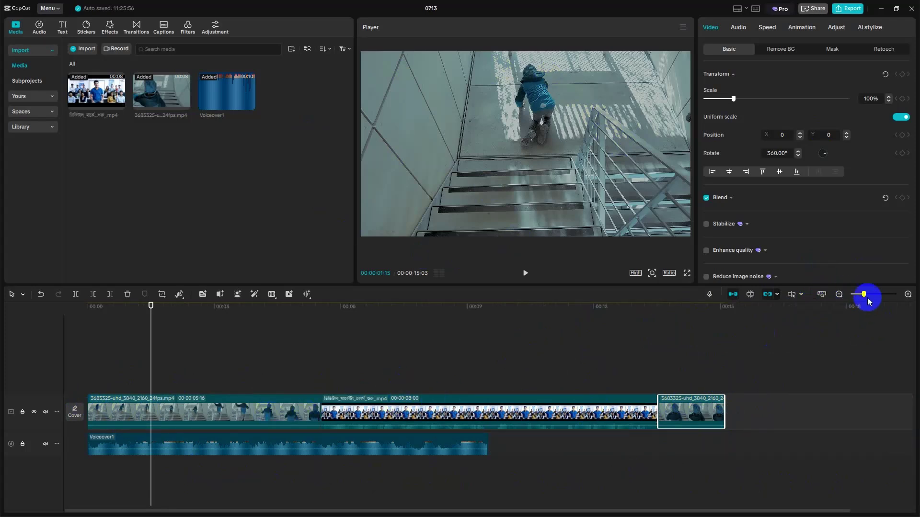
# - Zoom the timeline in again and back out until all the clips are in view
pyautogui.moveTo(869, 300)
pyautogui.mouseDown()
pyautogui.moveTo(899, 298)
pyautogui.moveTo(861, 295)
pyautogui.moveTo(882, 295)
pyautogui.mouseUp()
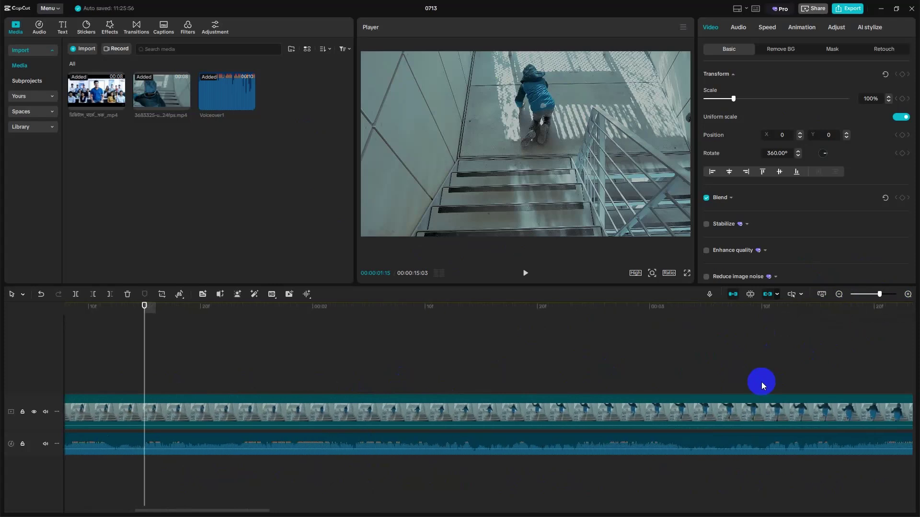
pyautogui.scroll(-4, 761, 381)
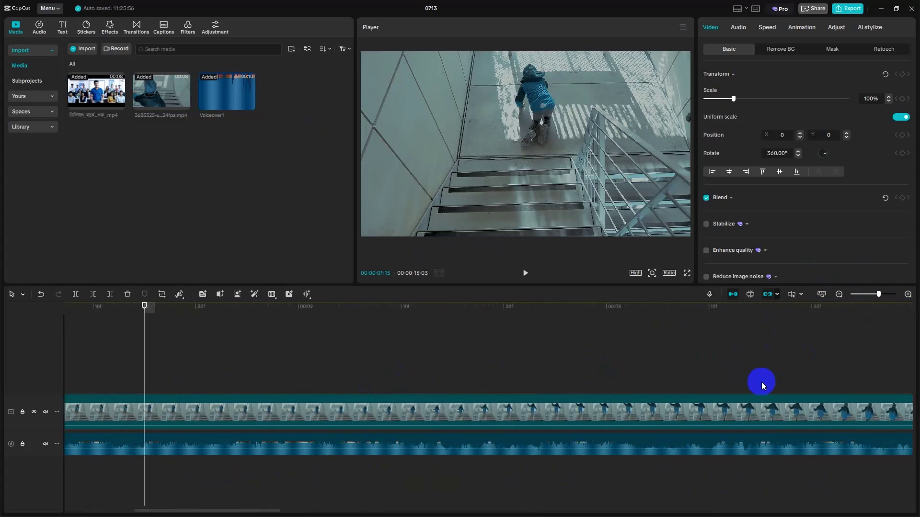
pyautogui.scroll(-5, 760, 382)
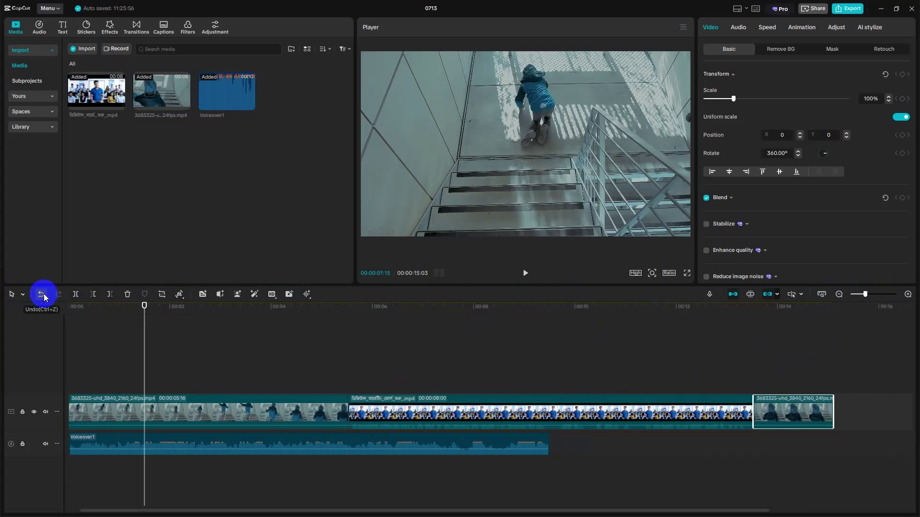
# - Split the first staircase clip at 00:00:01:15, and try undoing, redoing and undoing that split again
pyautogui.click(119, 404)
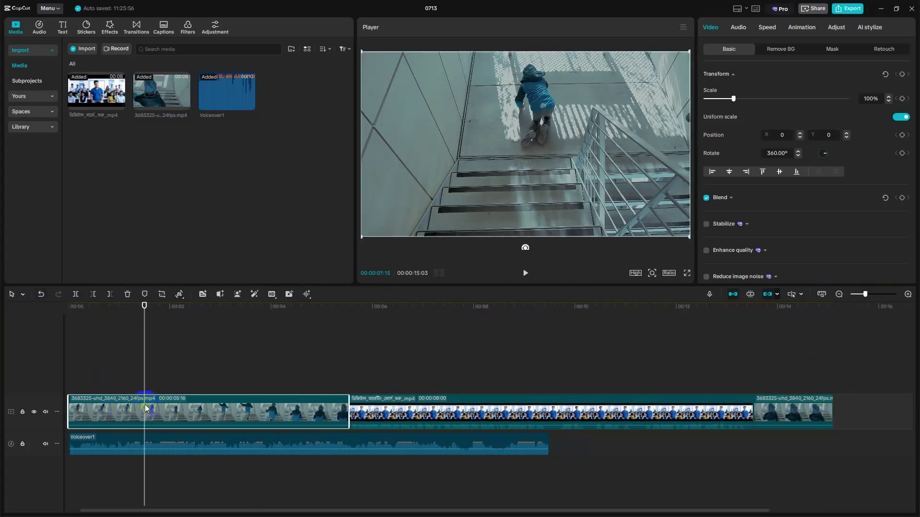
pyautogui.click(76, 294)
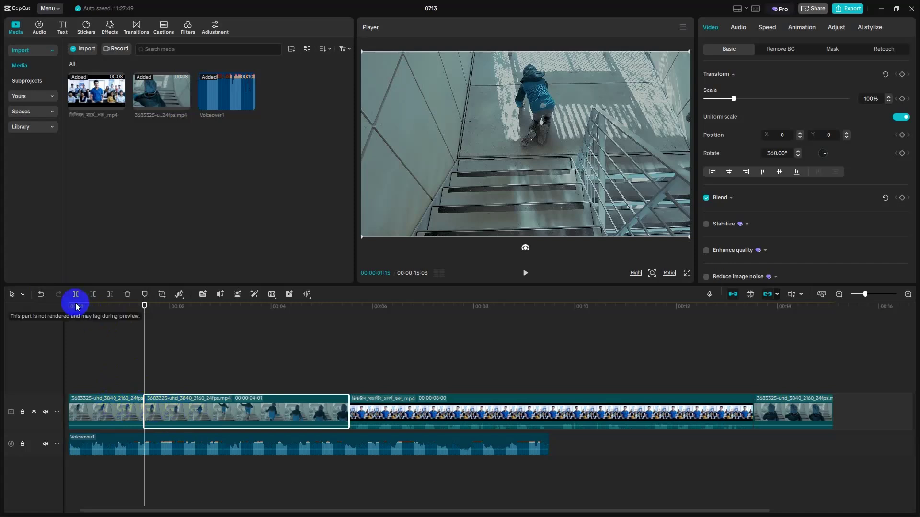
pyautogui.click(41, 294)
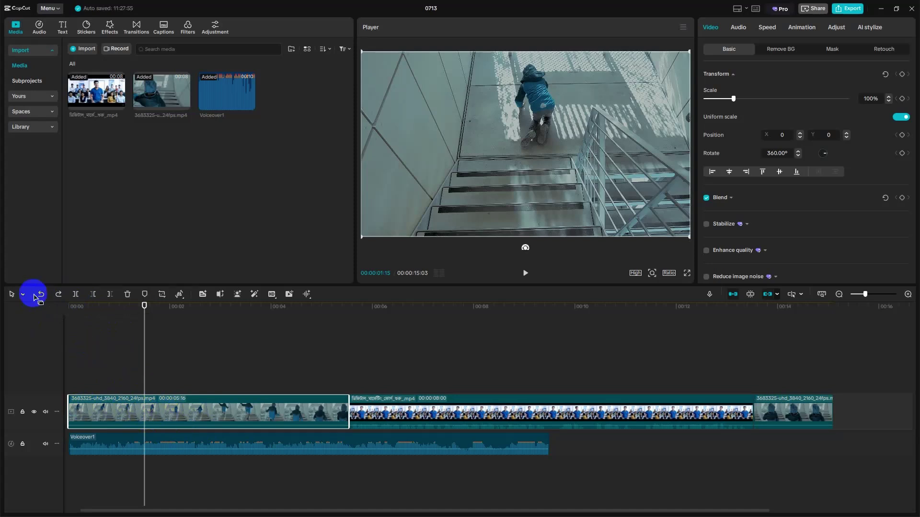
pyautogui.click(59, 294)
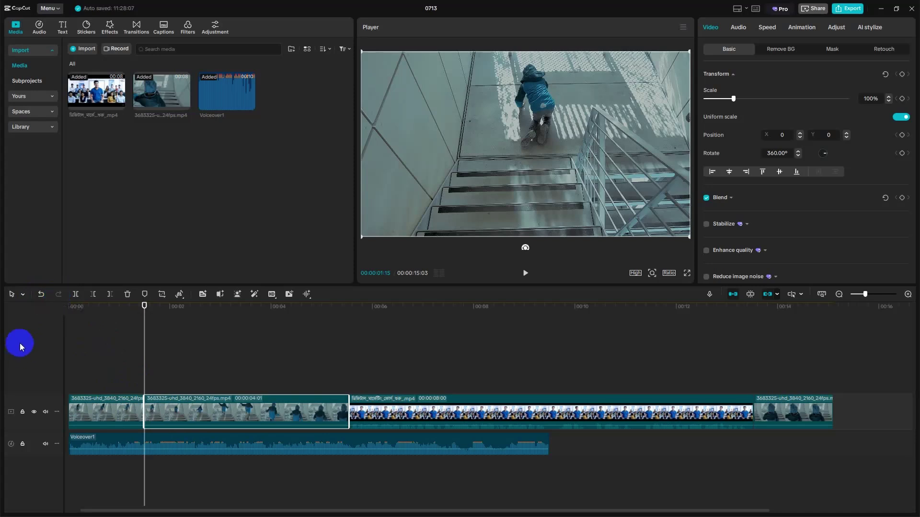
pyautogui.click(41, 294)
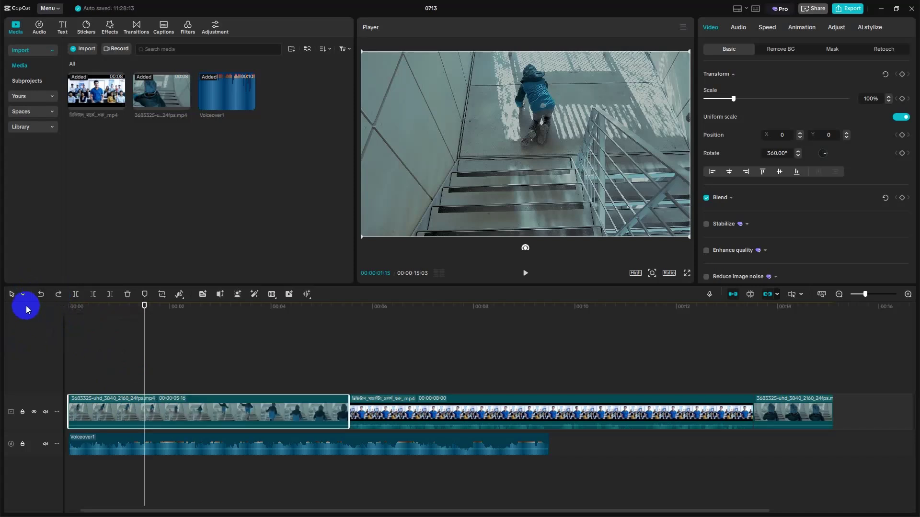
# - Switch to the Split tool and cut the first staircase clip at four points, the first at about 00:00:02:18
pyautogui.click(24, 294)
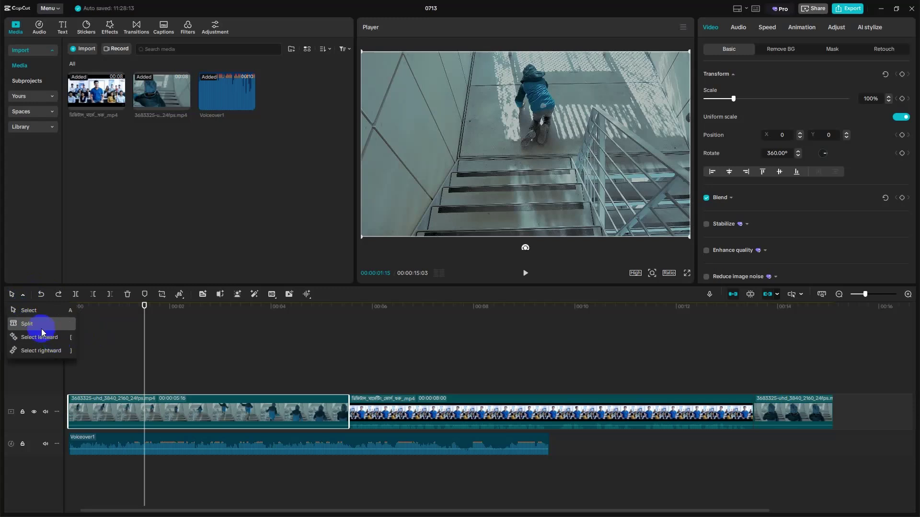
pyautogui.click(27, 325)
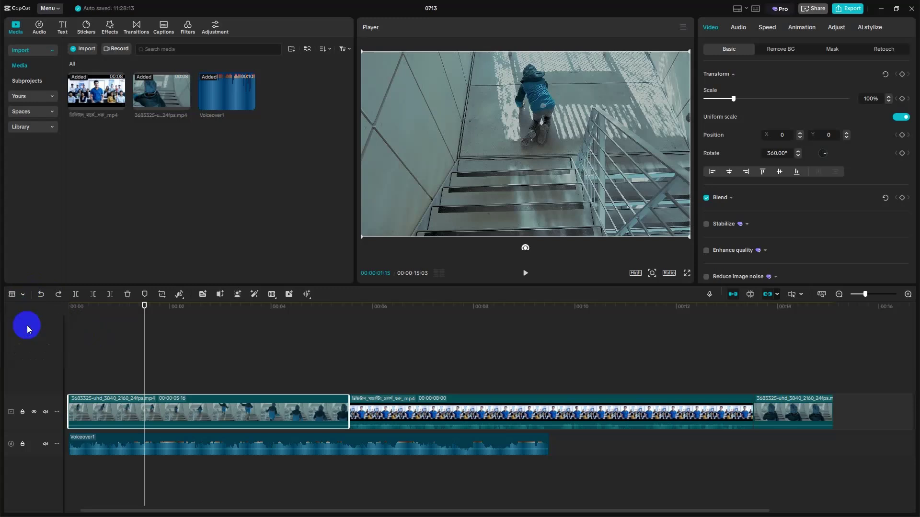
pyautogui.click(24, 295)
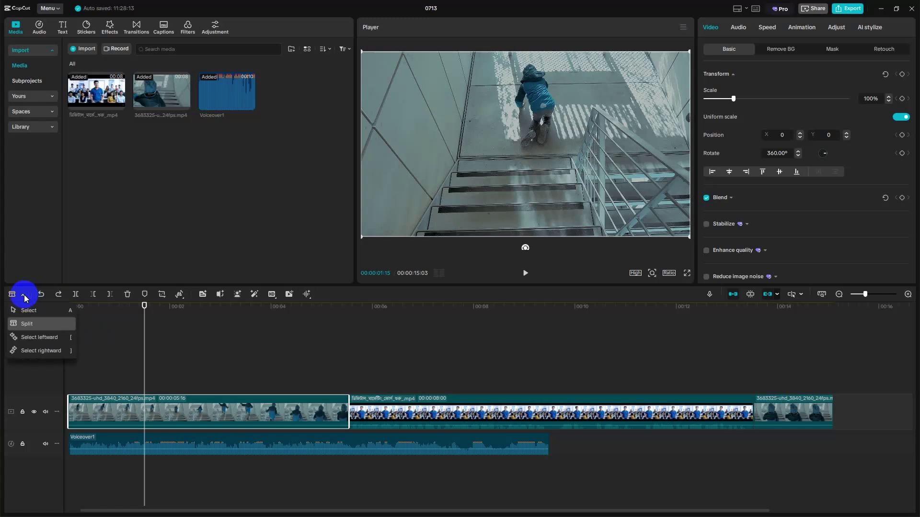
pyautogui.click(26, 326)
pyautogui.moveTo(26, 330)
pyautogui.mouseDown()
pyautogui.moveTo(131, 349)
pyautogui.moveTo(120, 352)
pyautogui.mouseUp()
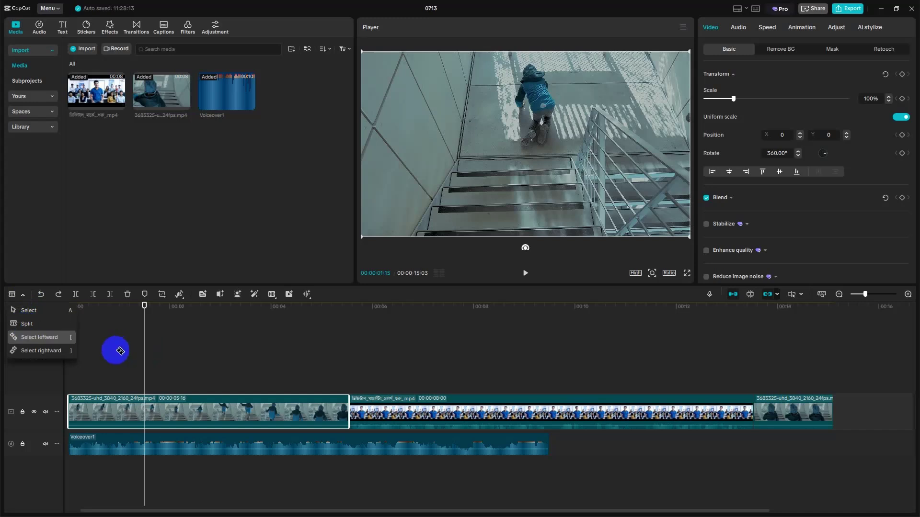
pyautogui.click(96, 365)
pyautogui.click(136, 371)
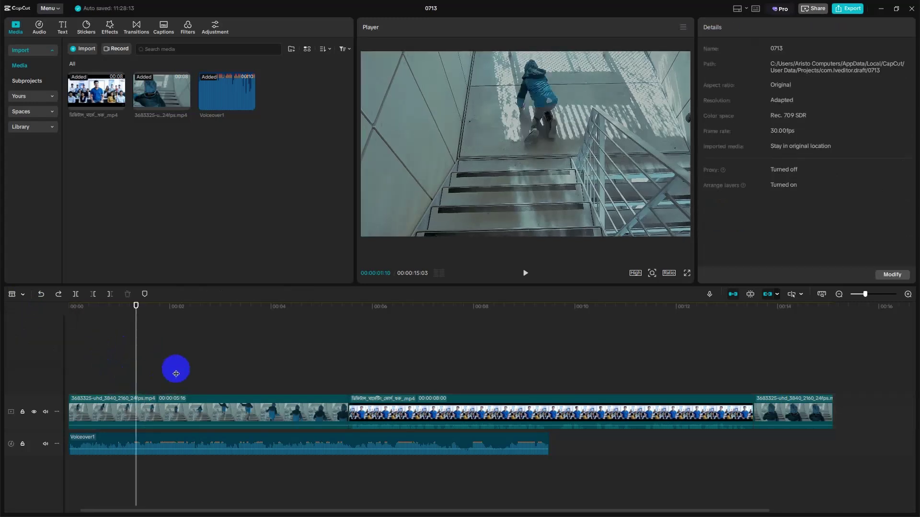
pyautogui.click(175, 374)
pyautogui.click(200, 412)
pyautogui.click(238, 411)
pyautogui.click(269, 412)
pyautogui.click(311, 412)
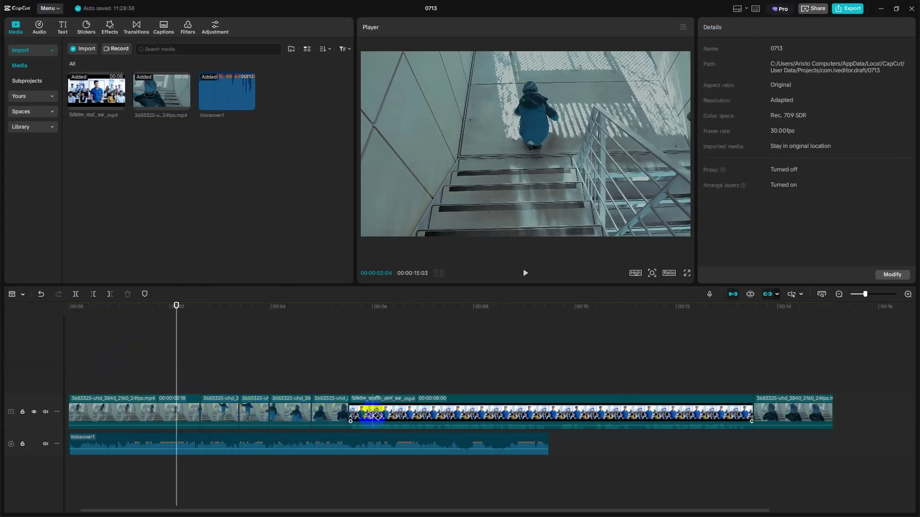
# - Cut the group video into twelve short segments along its length with the Split tool
pyautogui.click(373, 412)
pyautogui.click(428, 412)
pyautogui.click(466, 412)
pyautogui.click(512, 412)
pyautogui.click(558, 412)
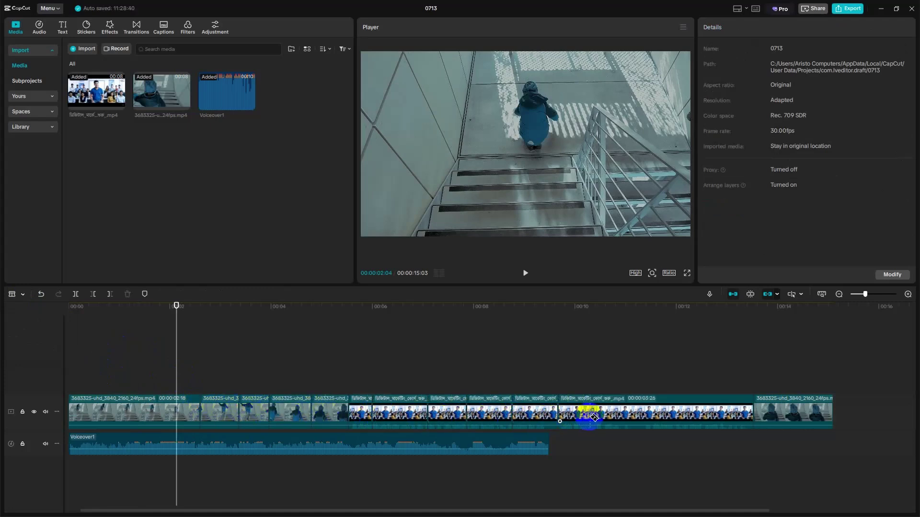
pyautogui.click(590, 412)
pyautogui.click(621, 412)
pyautogui.click(631, 412)
pyautogui.click(651, 412)
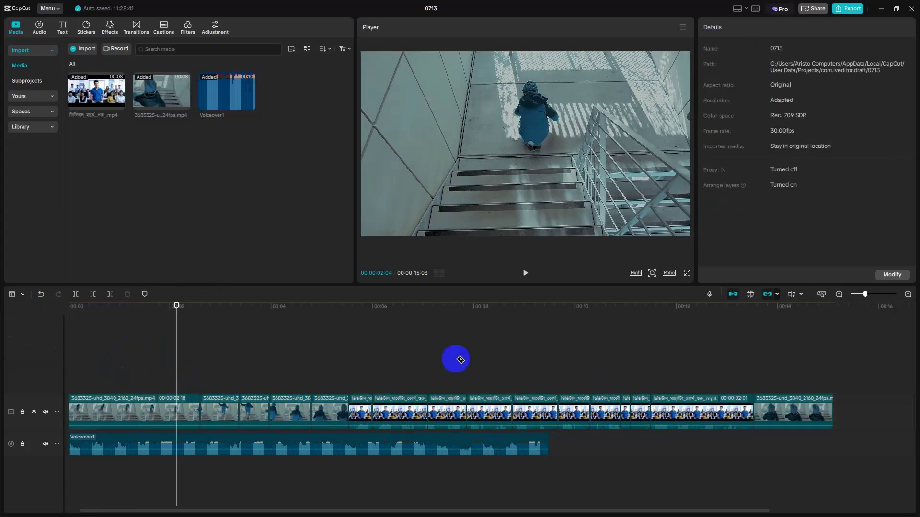
pyautogui.click(692, 412)
pyautogui.click(727, 412)
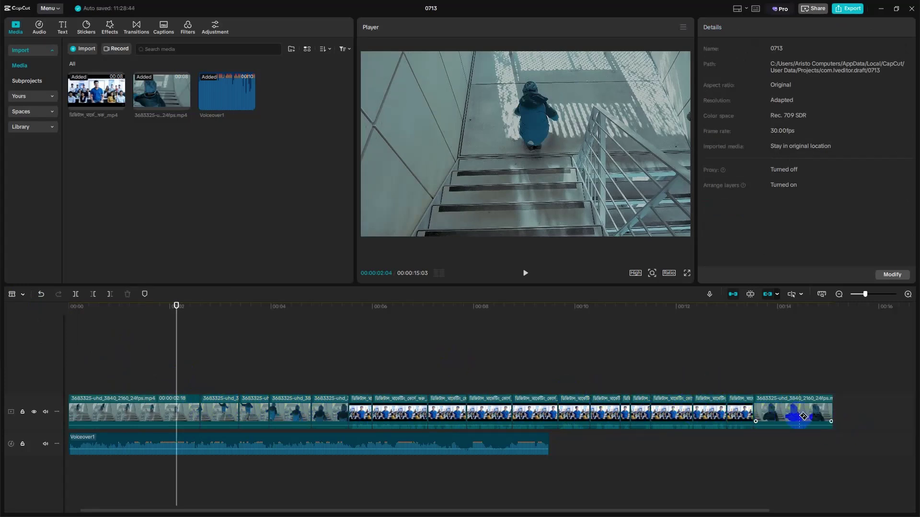
# - Cut the last staircase clip into three pieces and the opening segment into four, and return to the Select tool
pyautogui.click(784, 412)
pyautogui.click(809, 413)
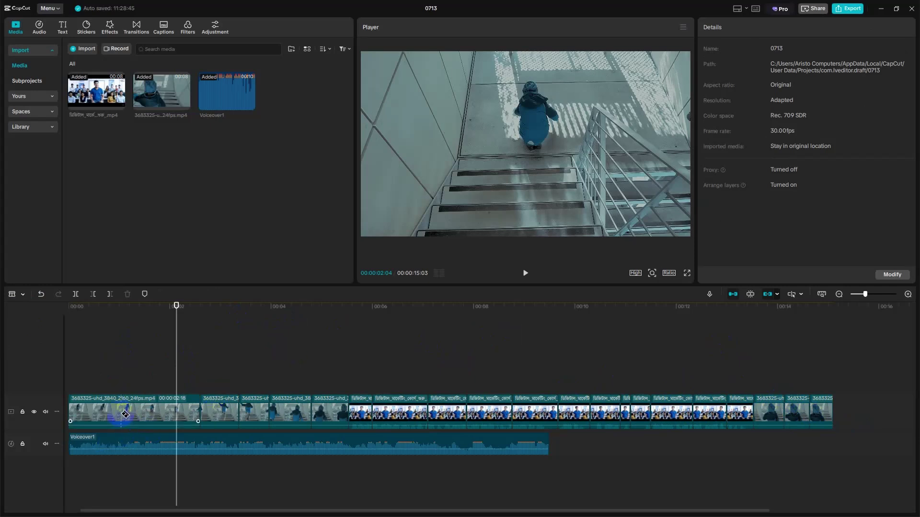
pyautogui.click(151, 412)
pyautogui.click(126, 412)
pyautogui.click(99, 412)
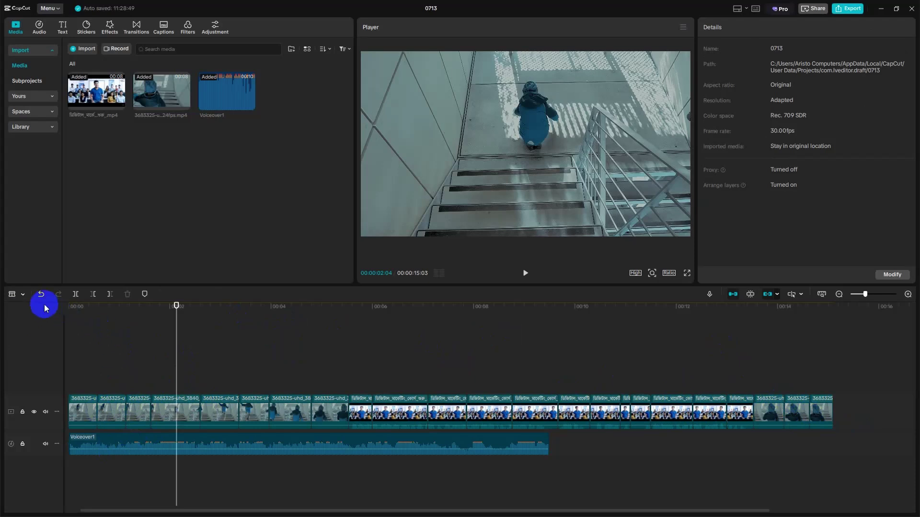
pyautogui.click(23, 295)
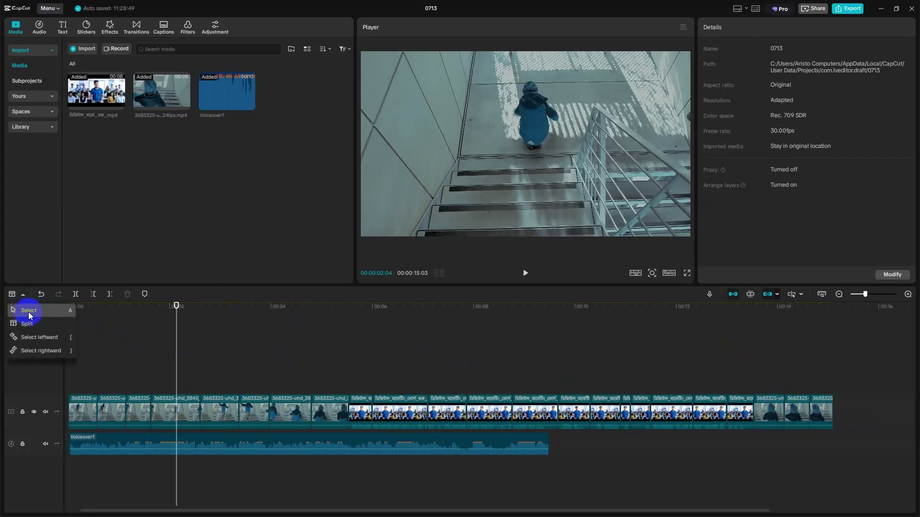
pyautogui.click(28, 311)
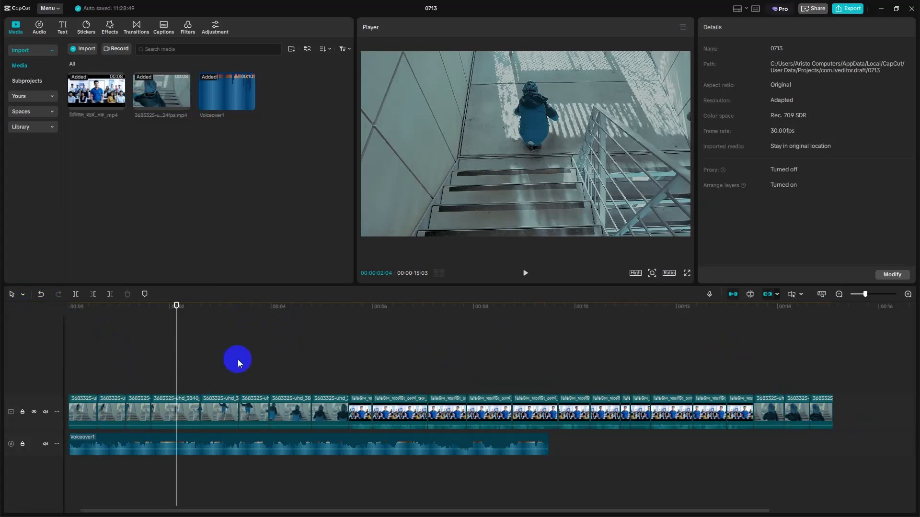
# - Use Select leftward from the staircase segment just before the group video, delete the selected clips and voiceover, and undo the deletion
pyautogui.click(23, 294)
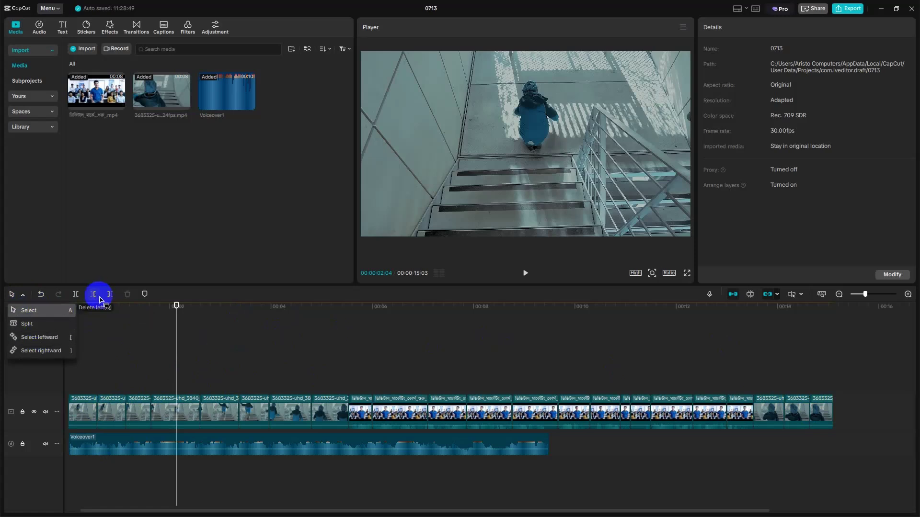
pyautogui.click(312, 368)
pyautogui.click(335, 408)
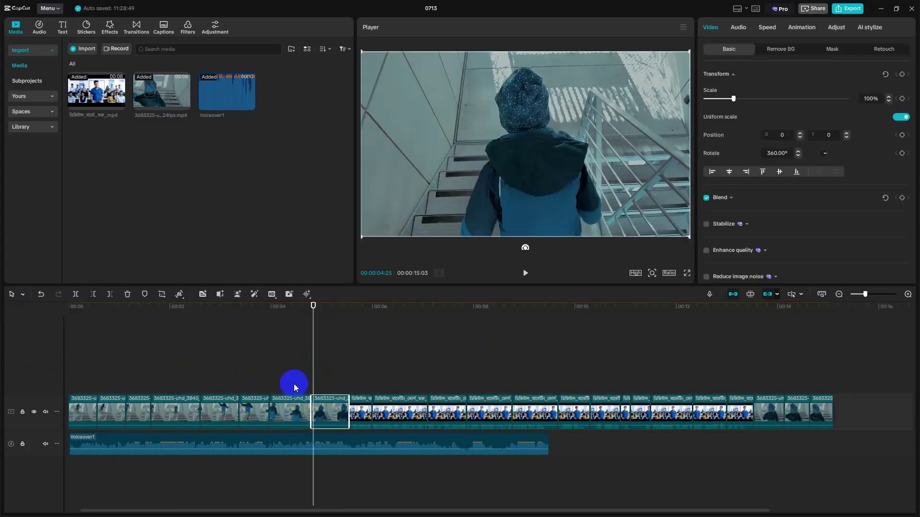
pyautogui.click(23, 295)
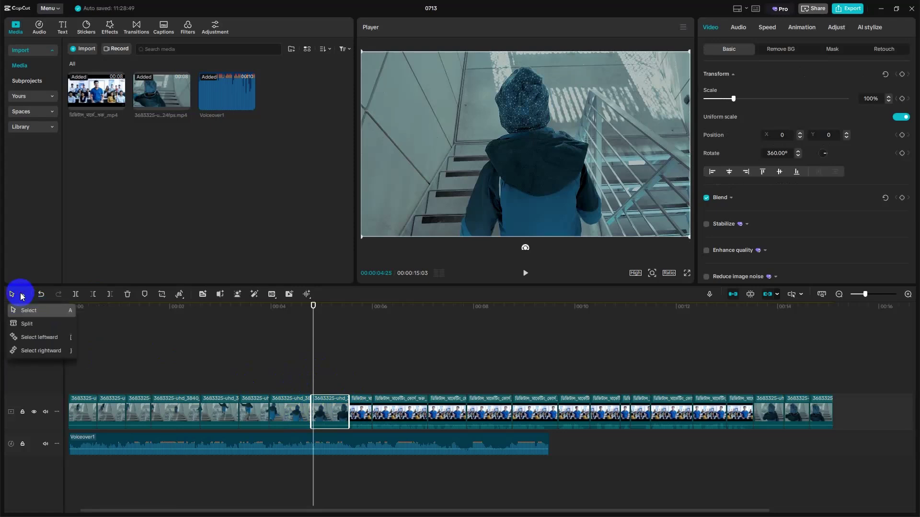
pyautogui.click(39, 338)
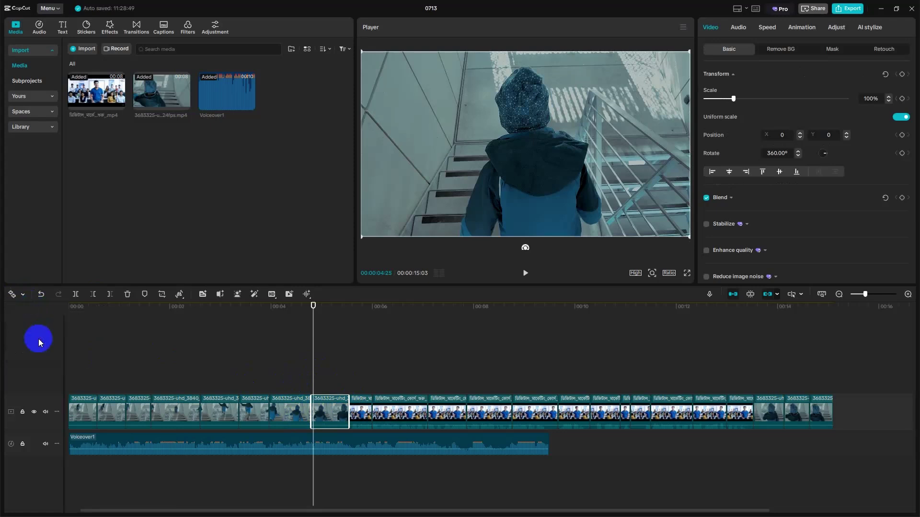
pyautogui.click(330, 411)
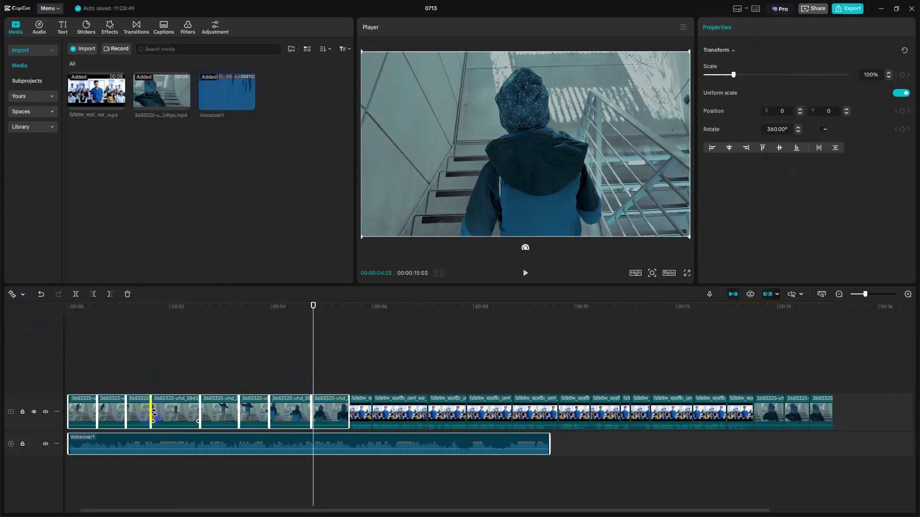
pyautogui.press('Delete')
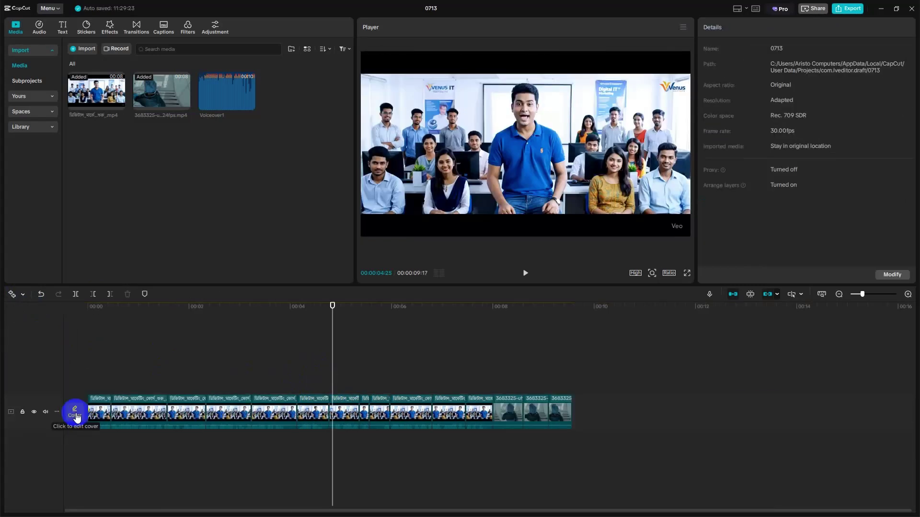
pyautogui.hotkey('ctrl', 'z')
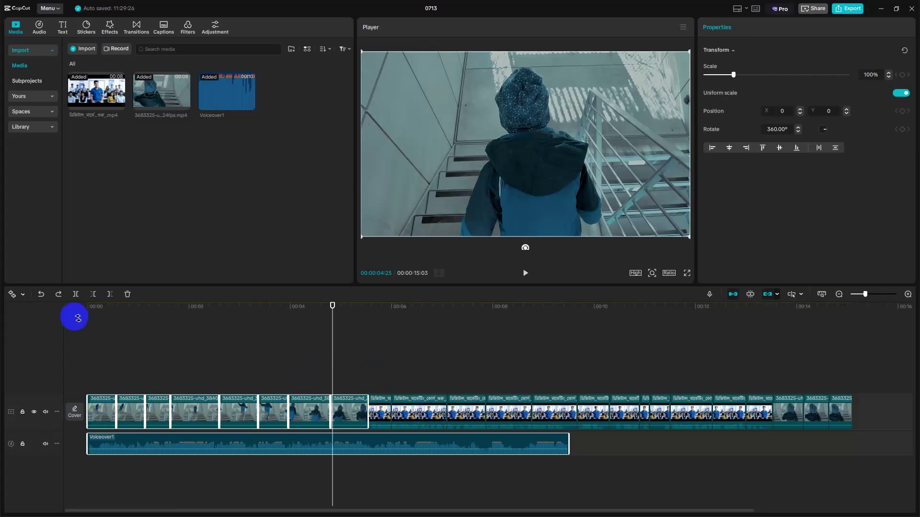
# - Extend the leftward selection through the first group video segment, and return to the Select tool with the selection cleared and playhead at 00:00:05:29
pyautogui.moveTo(75, 316); pyautogui.dragTo(390, 354)
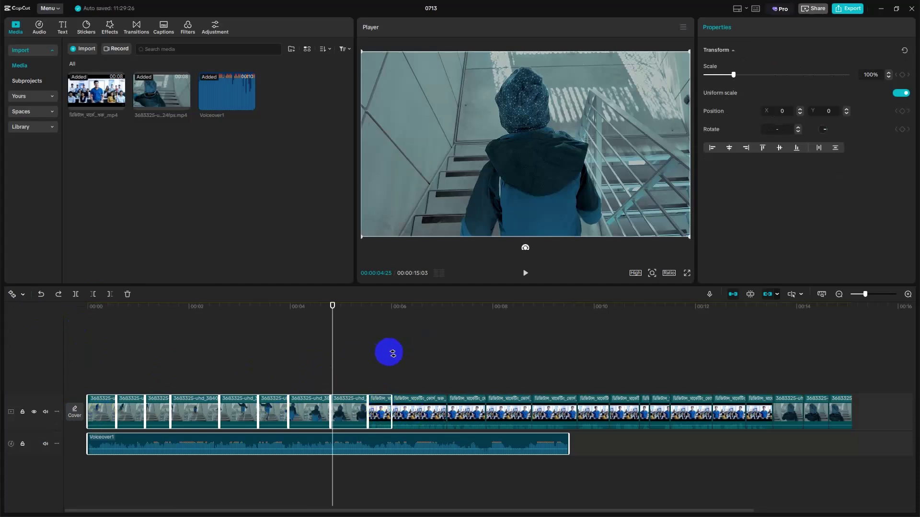
pyautogui.click(23, 294)
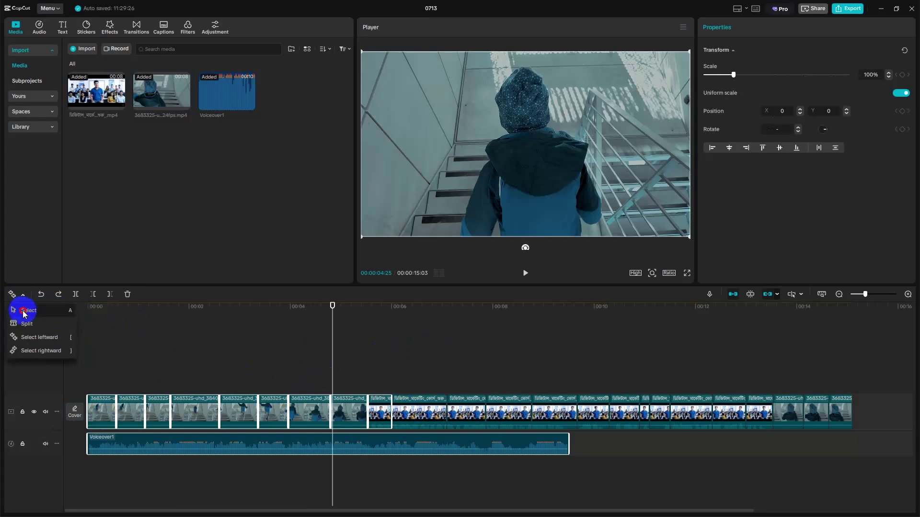
pyautogui.click(24, 313)
pyautogui.click(390, 383)
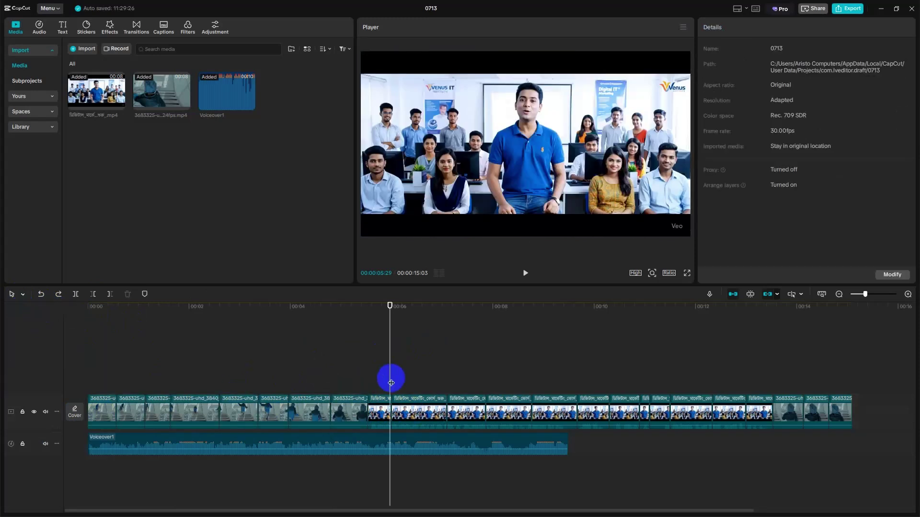
# - Use Select rightward from the staircase segment just before the group video, then return to Select and clear the selection with the playhead at 00:00:01:22
pyautogui.click(350, 410)
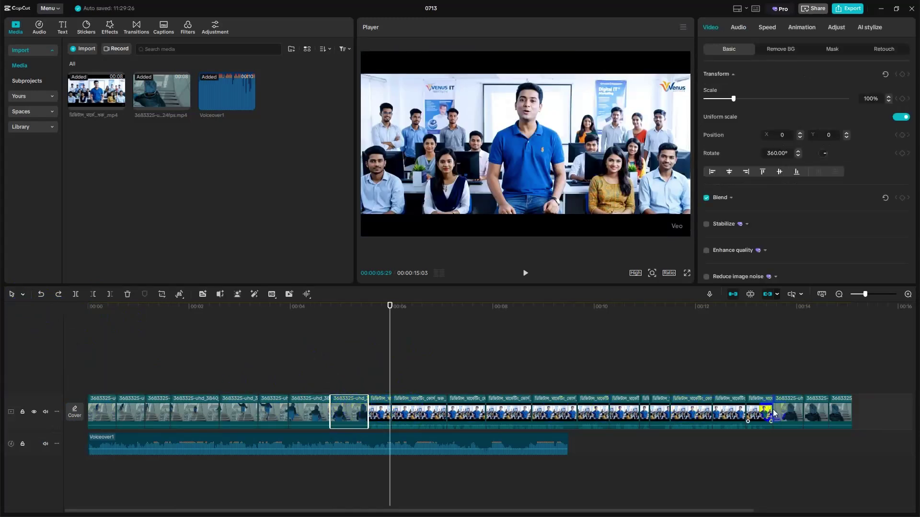
pyautogui.click(24, 295)
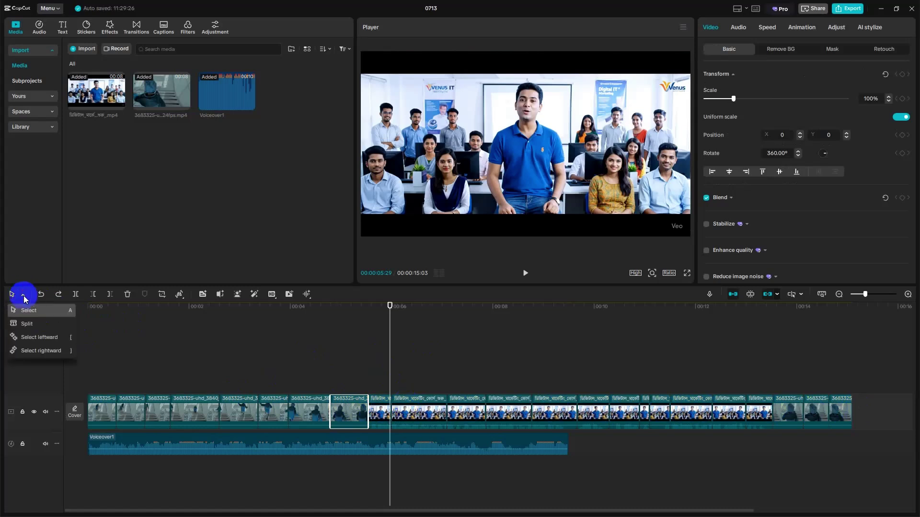
pyautogui.click(41, 351)
pyautogui.click(349, 410)
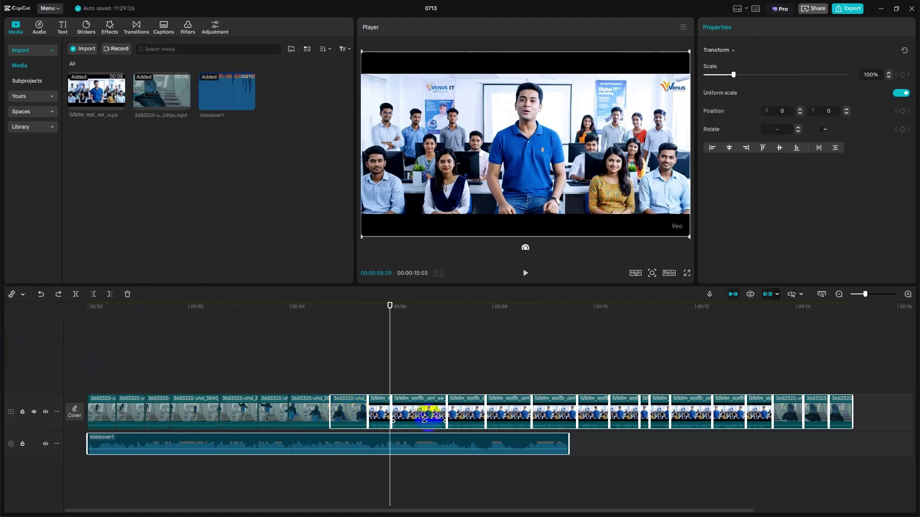
pyautogui.click(873, 405)
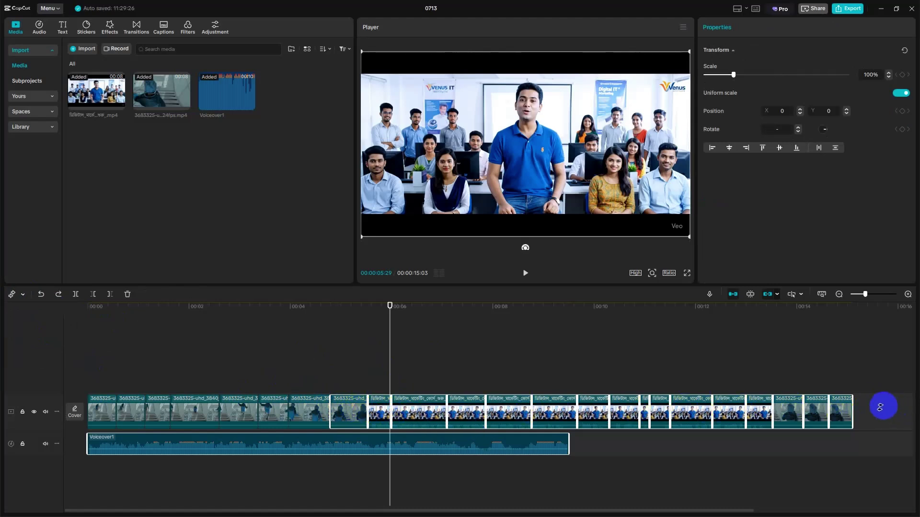
pyautogui.click(22, 295)
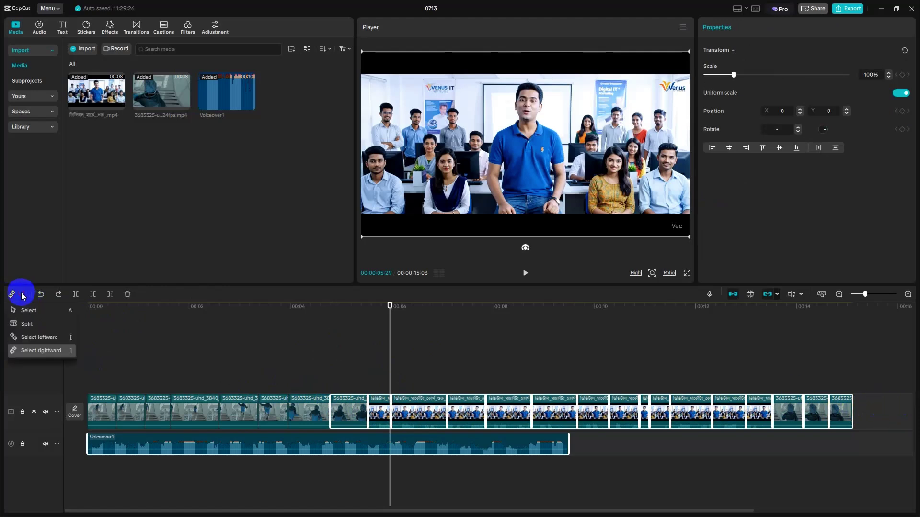
pyautogui.click(41, 311)
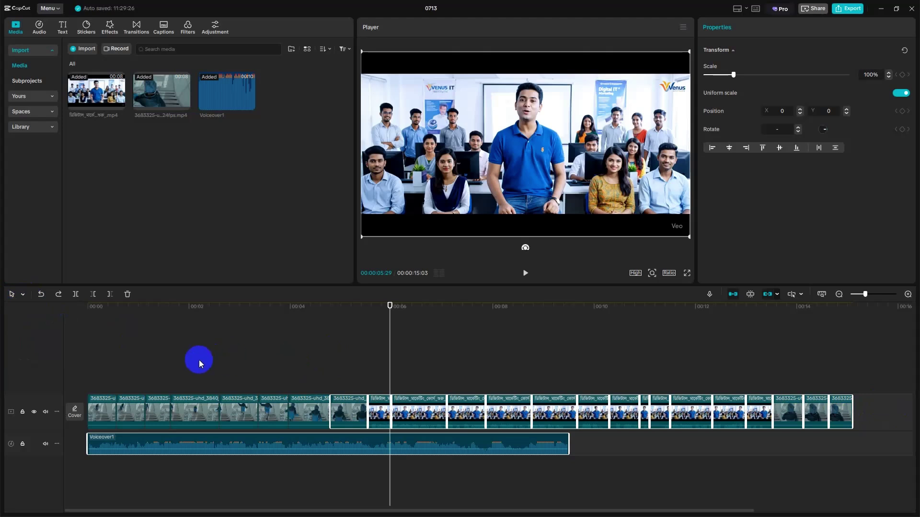
pyautogui.click(175, 361)
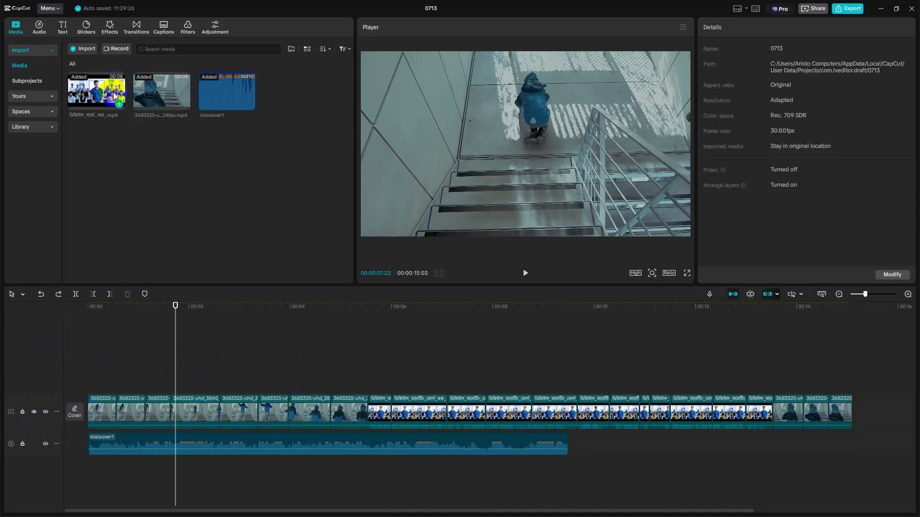
# - Add the group video and the staircase video on two separate tracks above the main track, both starting at 00:00
pyautogui.moveTo(113, 92); pyautogui.dragTo(229, 367)
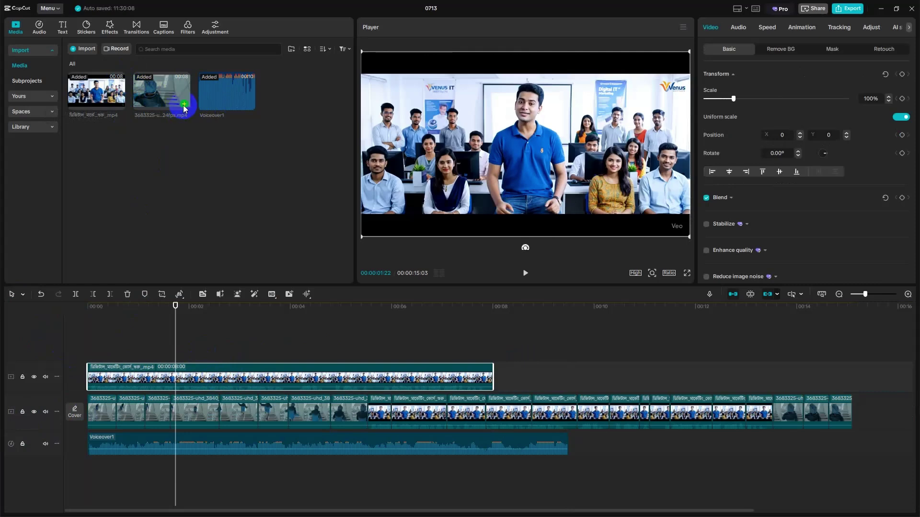
pyautogui.moveTo(184, 108); pyautogui.dragTo(214, 324)
pyautogui.click(144, 391)
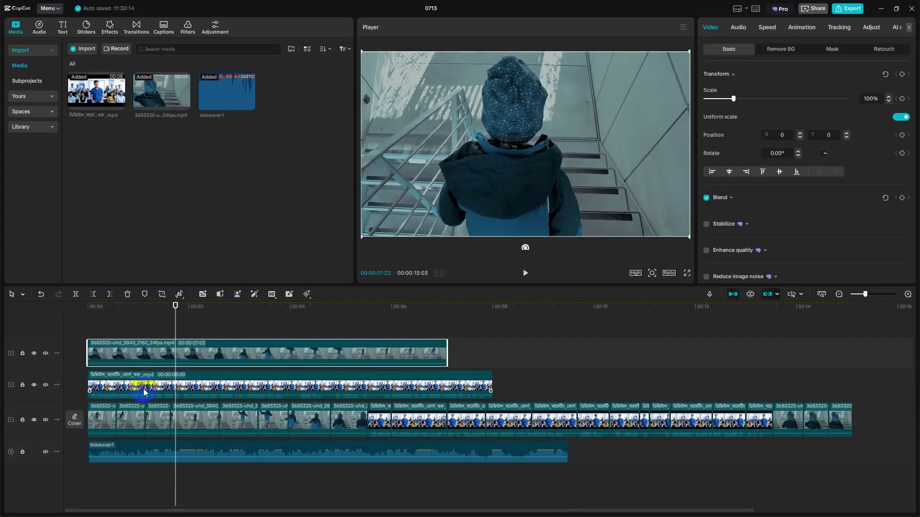
pyautogui.click(137, 456)
pyautogui.click(144, 359)
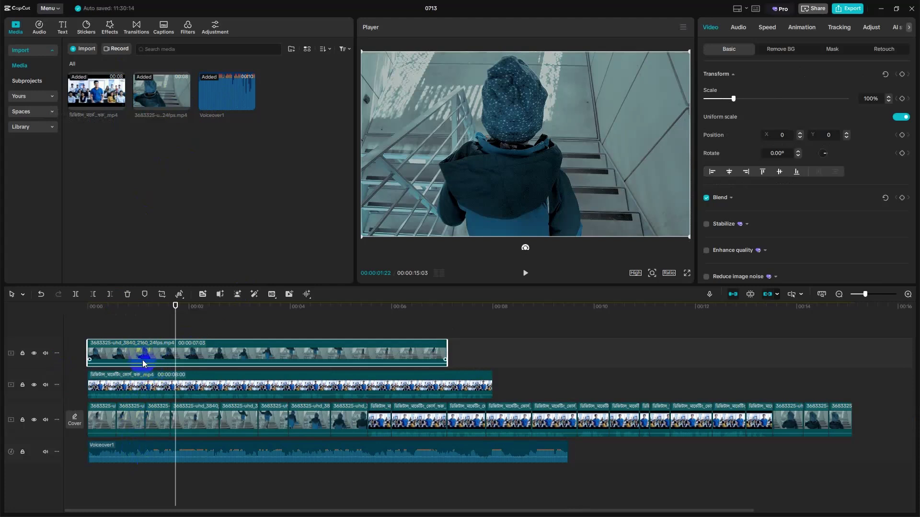
pyautogui.click(350, 361)
# - Lock the uppermost staircase track and try to select its clip at several points
pyautogui.click(22, 353)
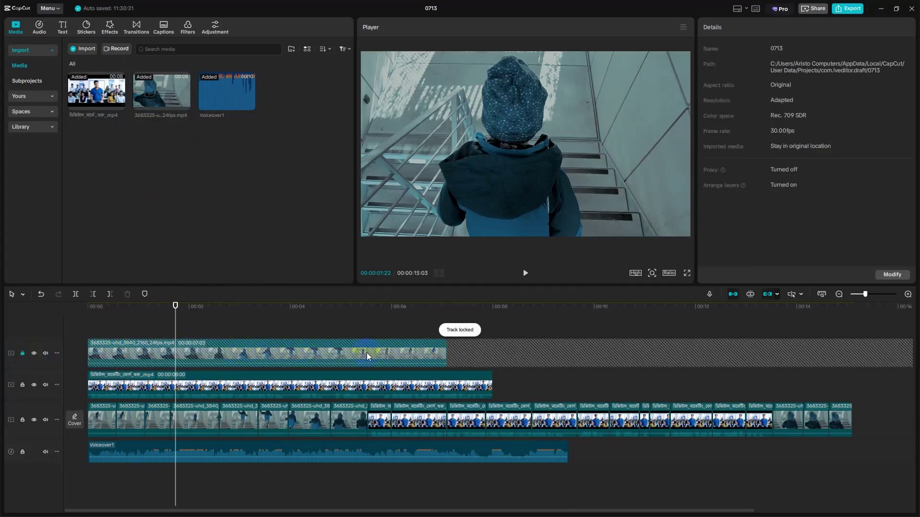
pyautogui.click(494, 355)
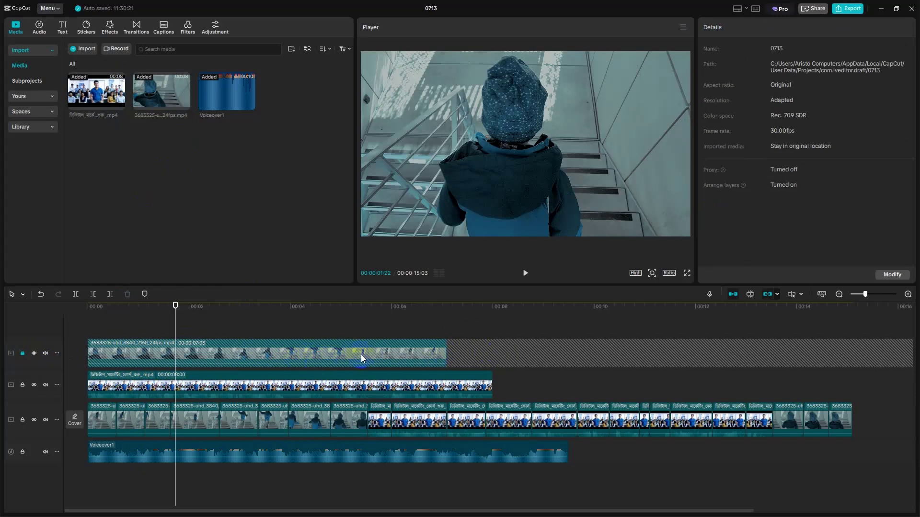
pyautogui.click(496, 356)
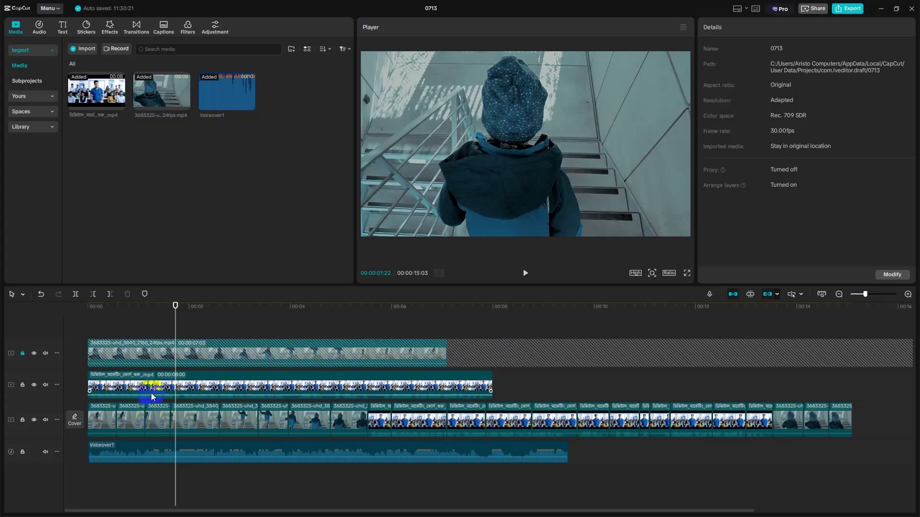
pyautogui.click(206, 366)
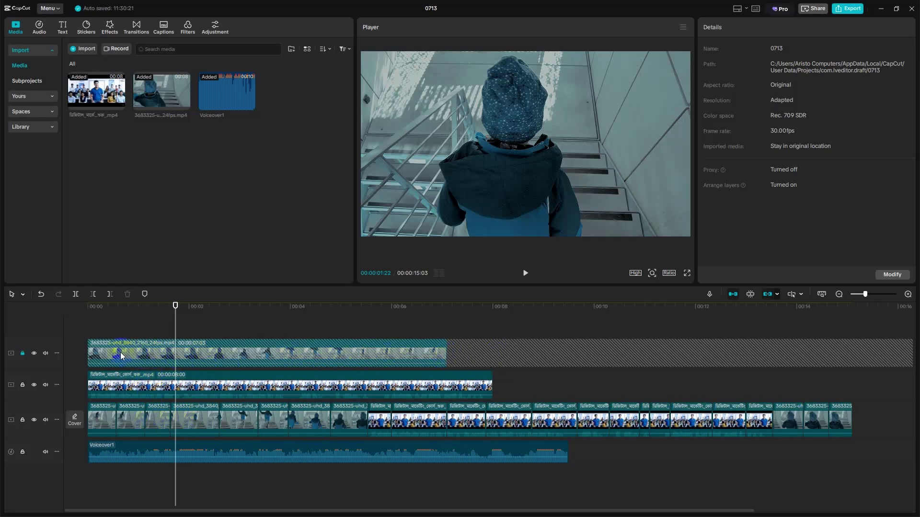
pyautogui.click(442, 350)
pyautogui.click(241, 363)
pyautogui.click(313, 362)
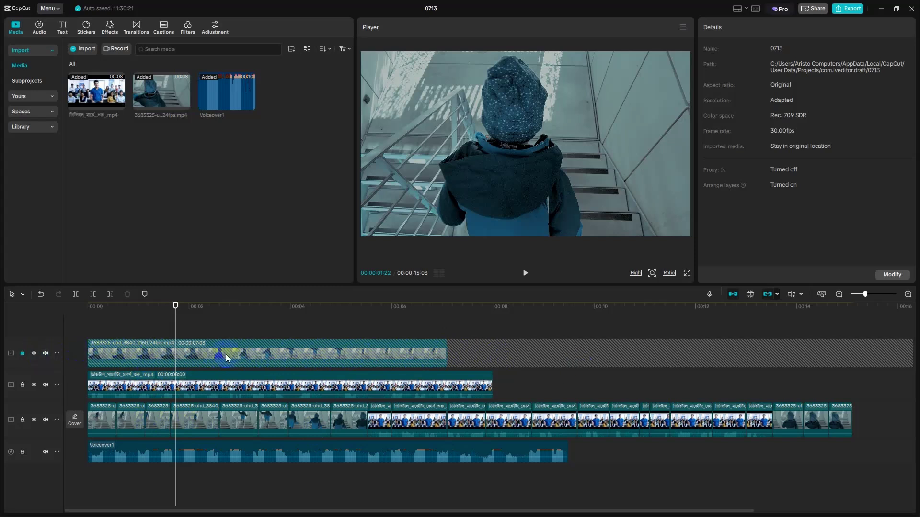
pyautogui.click(412, 349)
pyautogui.click(477, 357)
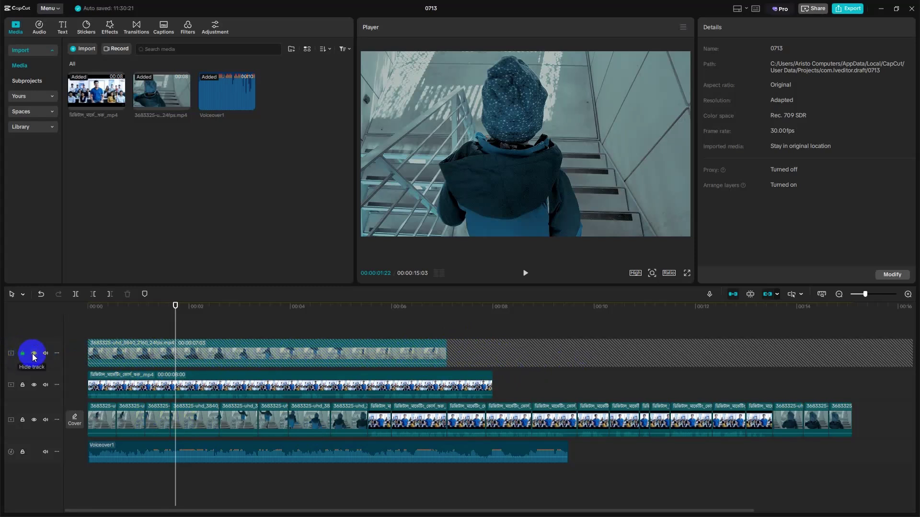
# - Hide the overlay track holding the full group video, and clear the selection with the playhead at 00:00:05:11
pyautogui.click(115, 387)
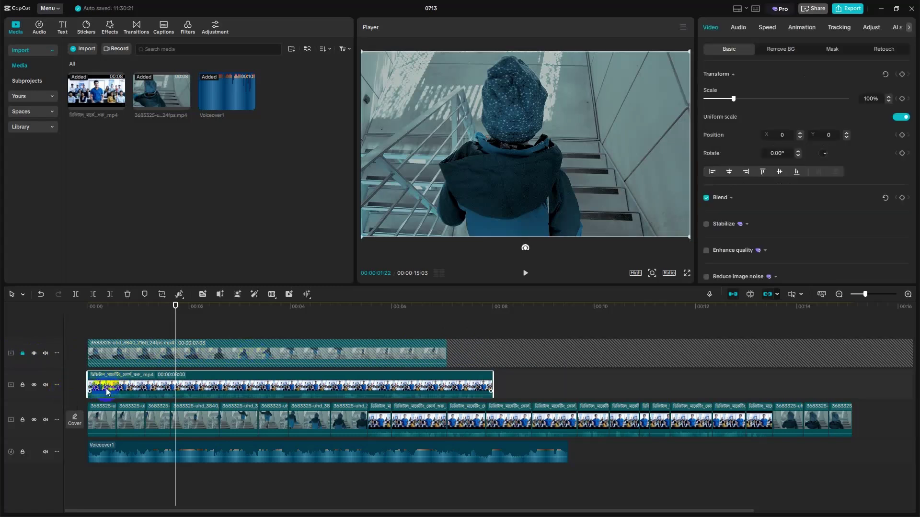
pyautogui.click(34, 385)
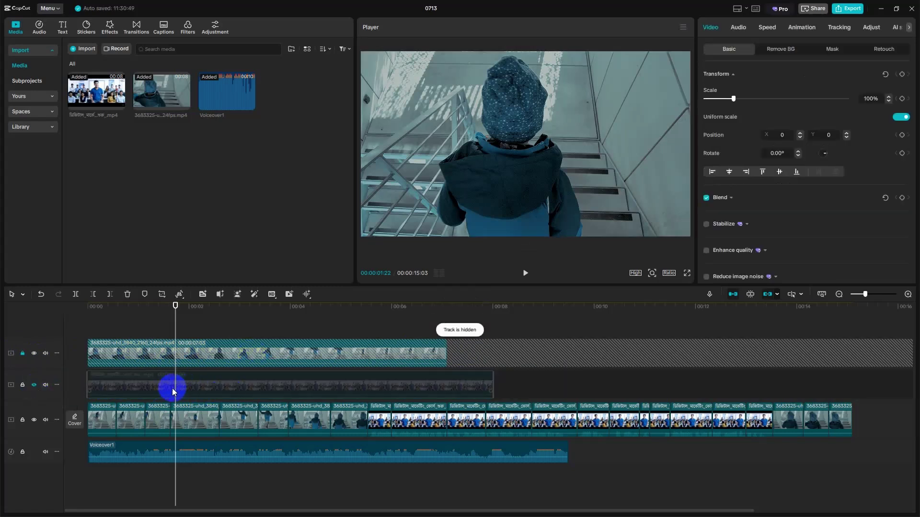
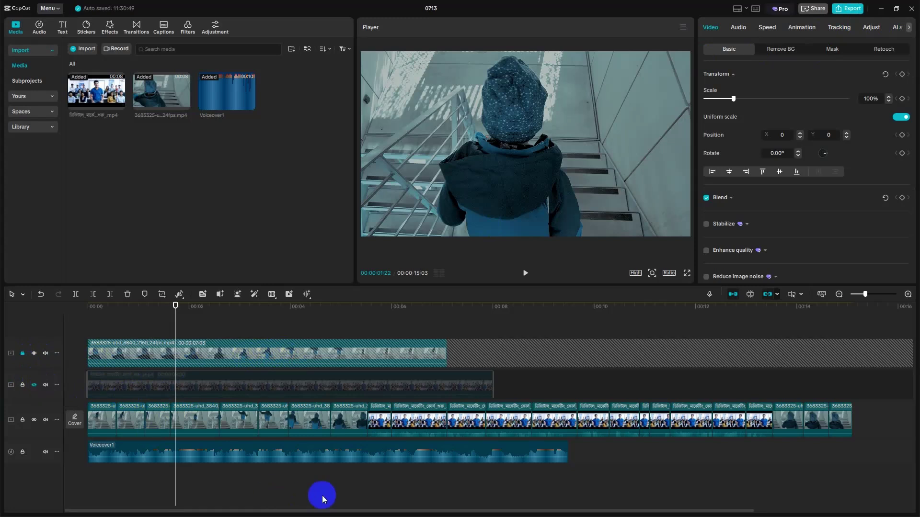
pyautogui.click(360, 487)
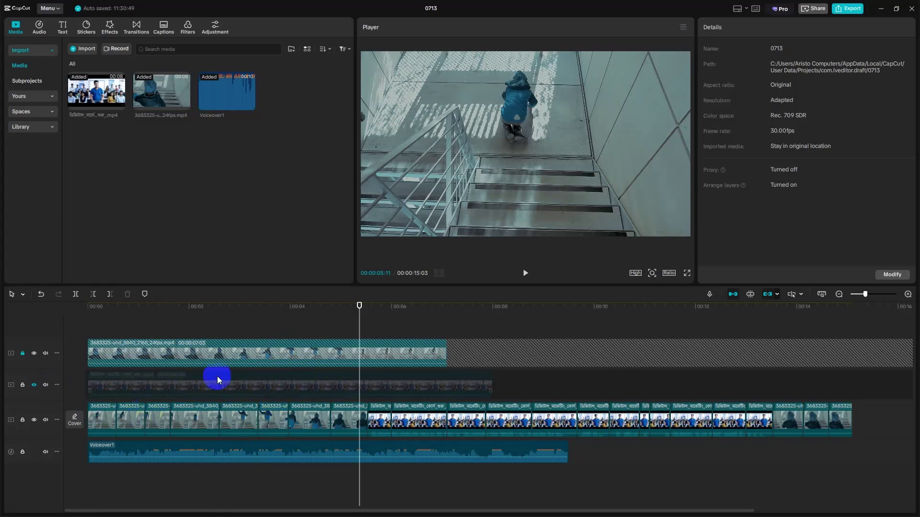
# - Select the first group video segment on the main track and mute that track's clip audio
pyautogui.click(492, 421)
pyautogui.click(379, 417)
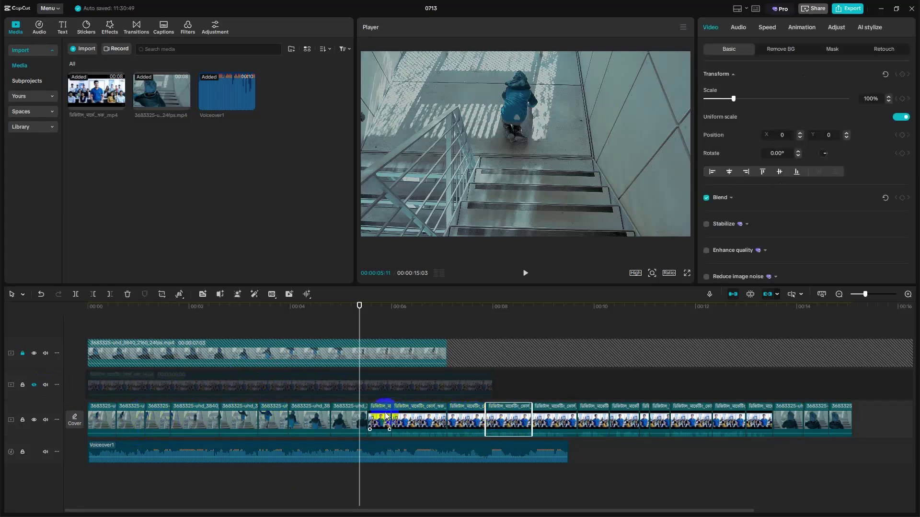
pyautogui.click(759, 421)
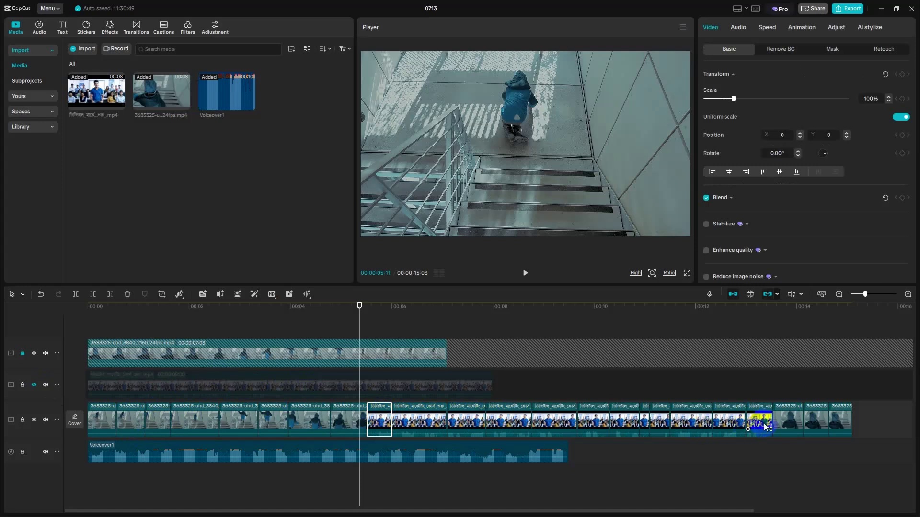
pyautogui.click(382, 422)
pyautogui.click(47, 420)
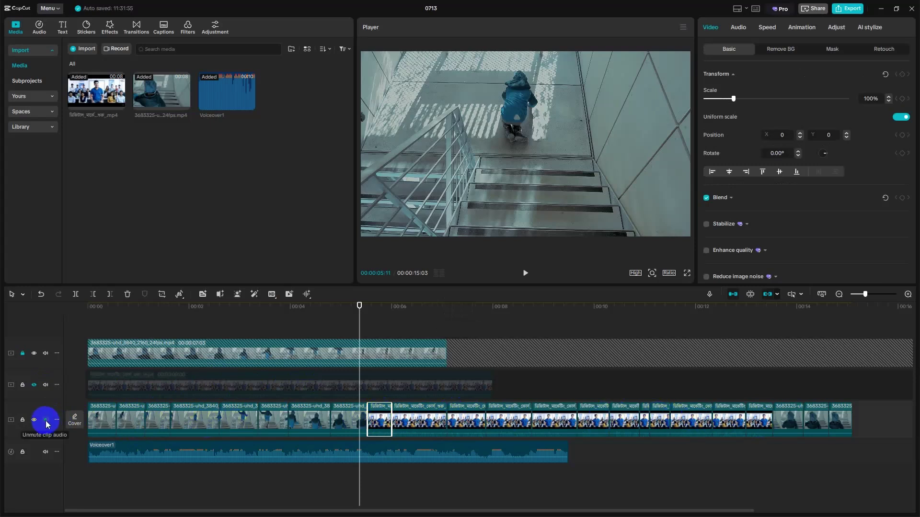
pyautogui.click(46, 421)
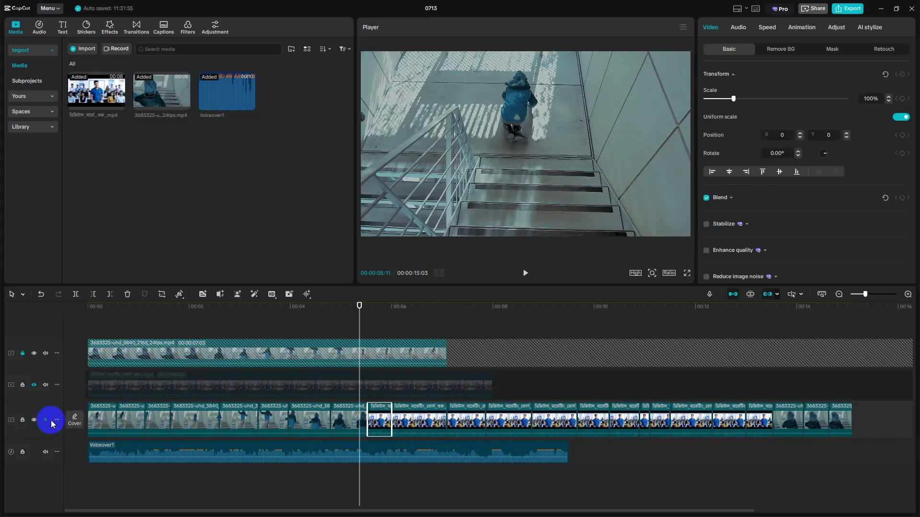
# - Unhide the group video's overlay track and unlock the staircase track above it
pyautogui.rightClick(56, 421)
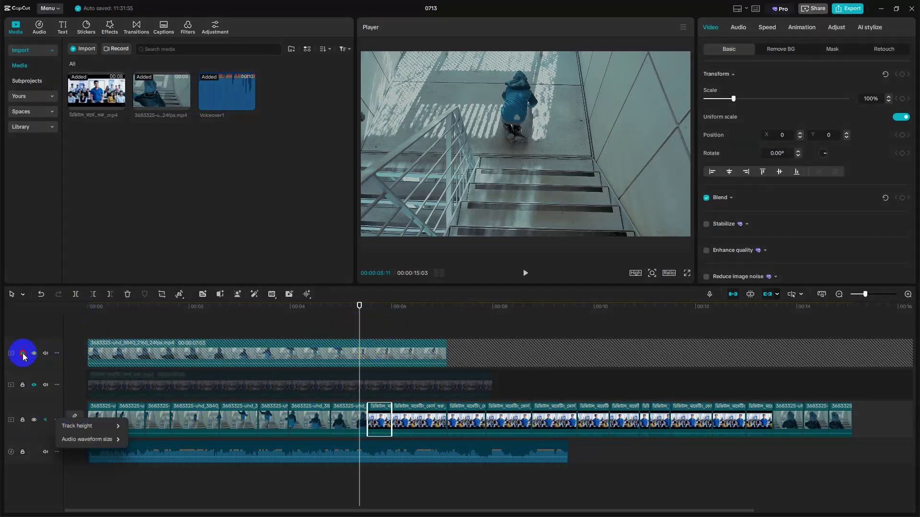
pyautogui.click(34, 385)
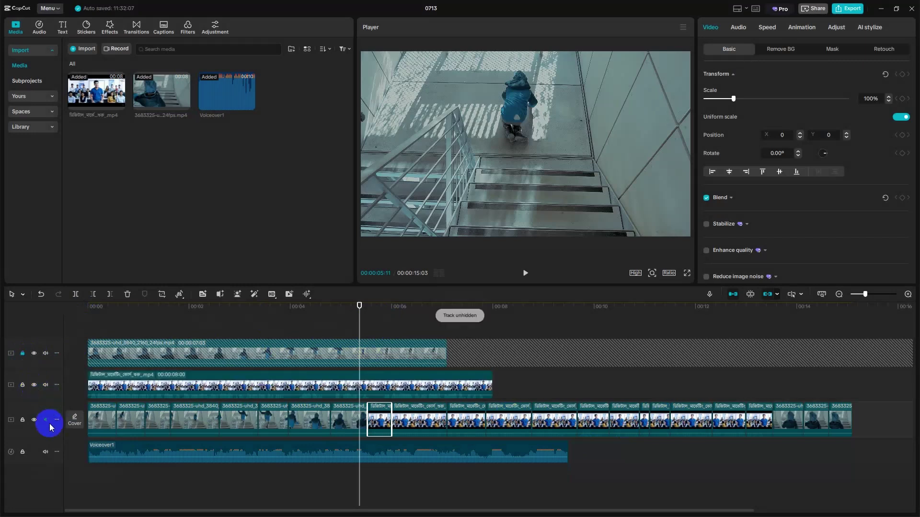
pyautogui.click(22, 354)
# - Delete all clips from the timeline and add the group video from the media library again
pyautogui.click(511, 356)
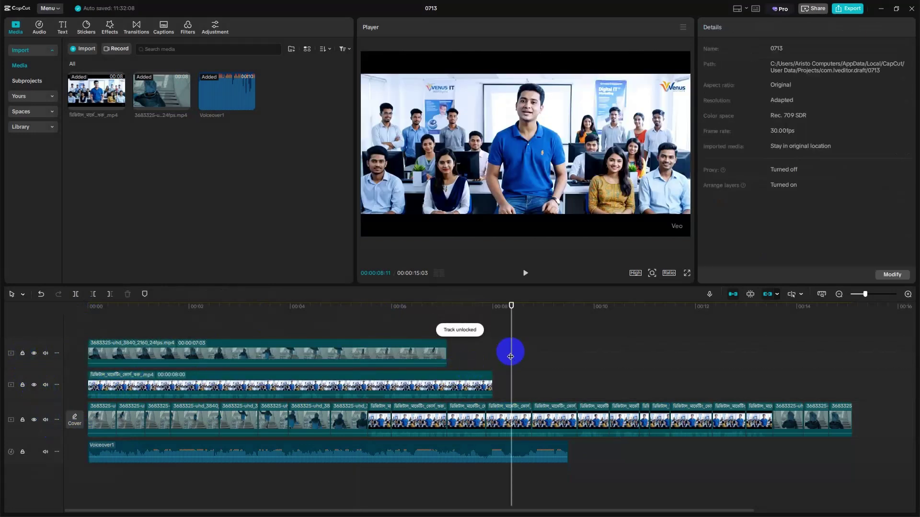
pyautogui.hotkey('ctrl', 'a')
pyautogui.press('Delete')
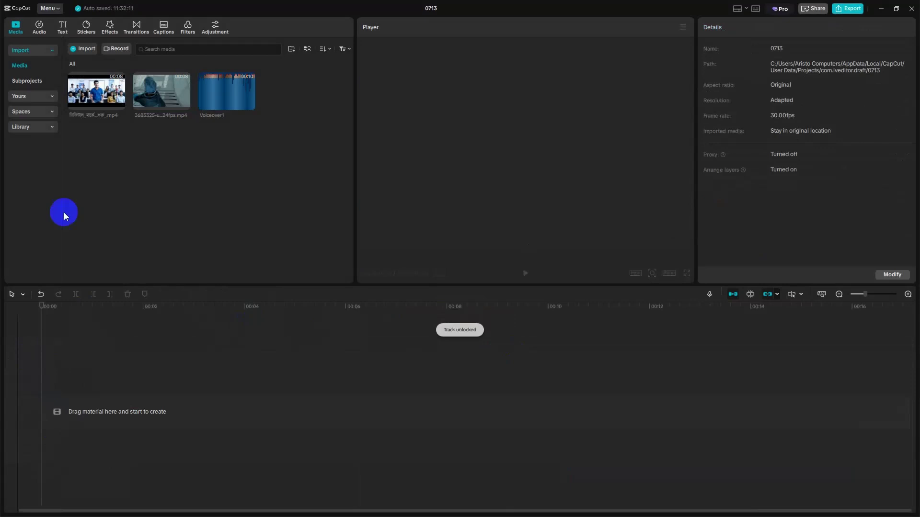
pyautogui.click(114, 105)
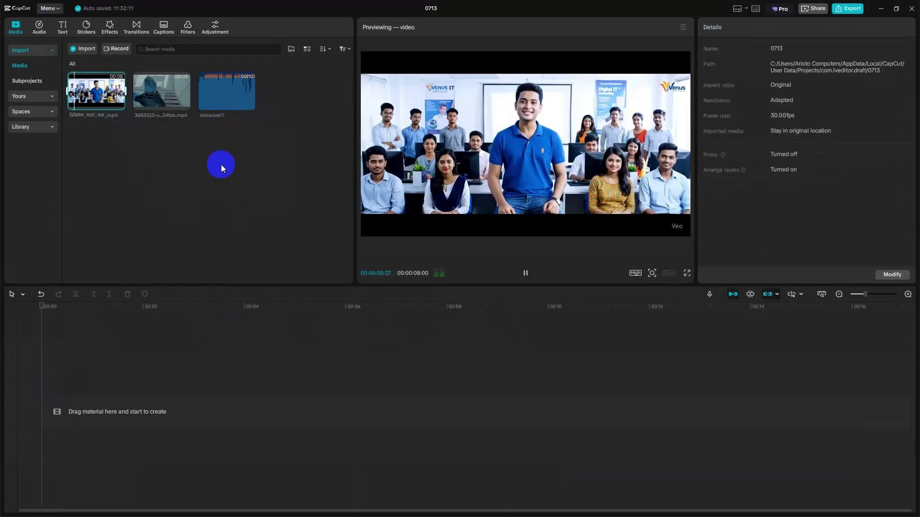
pyautogui.click(116, 103)
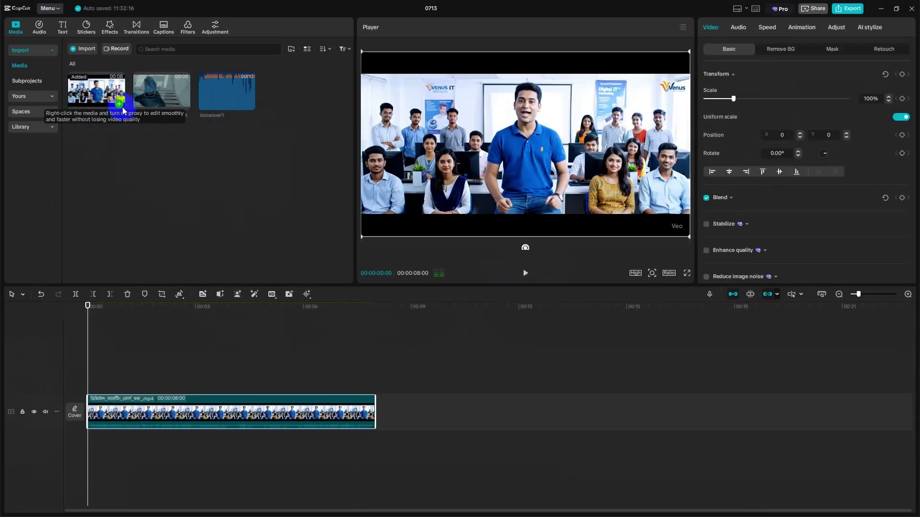
# - Set the group video track's height to Short and back to Default
pyautogui.click(57, 411)
pyautogui.moveTo(89, 421)
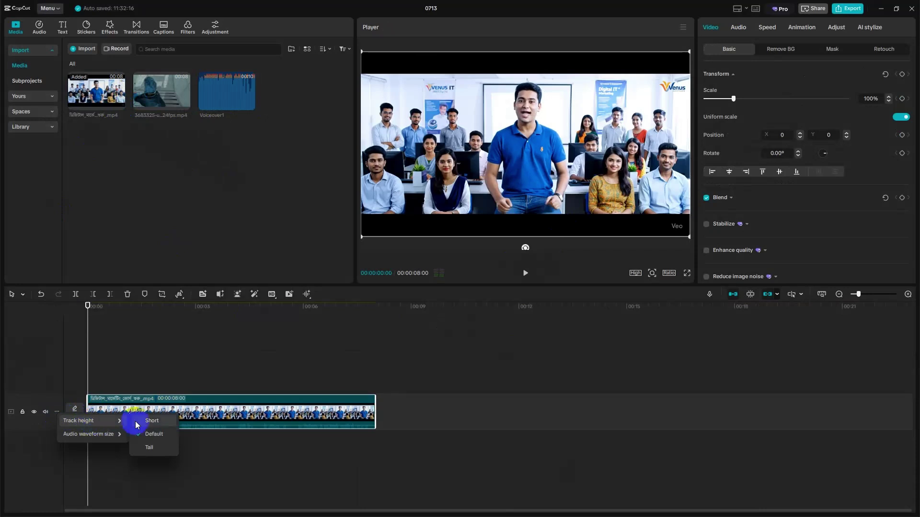
pyautogui.click(152, 422)
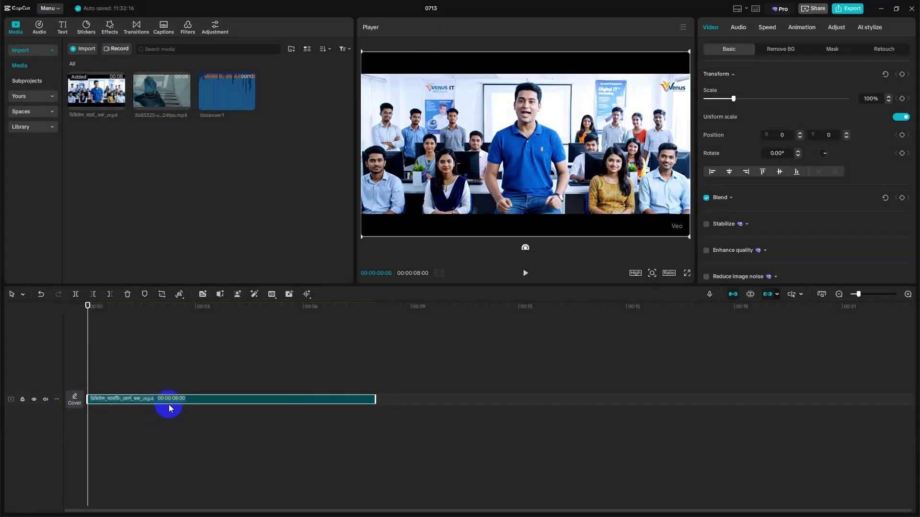
pyautogui.click(56, 399)
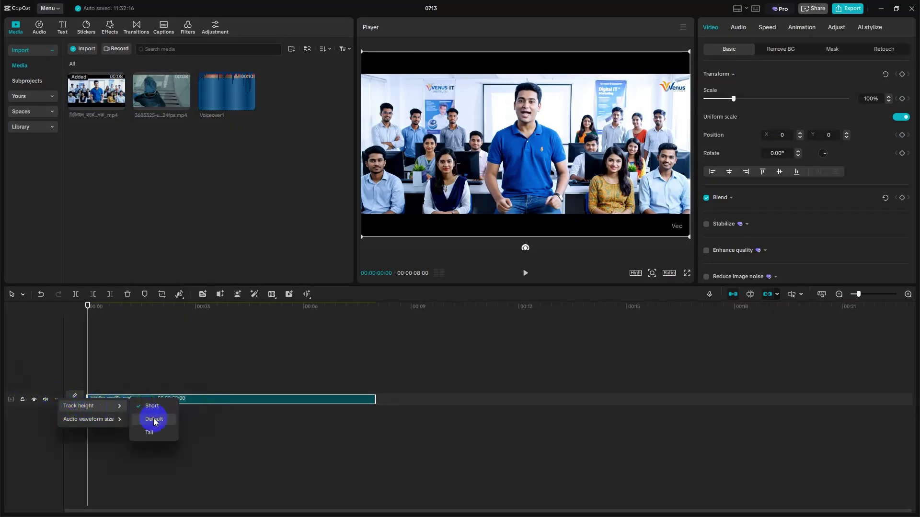
pyautogui.click(153, 420)
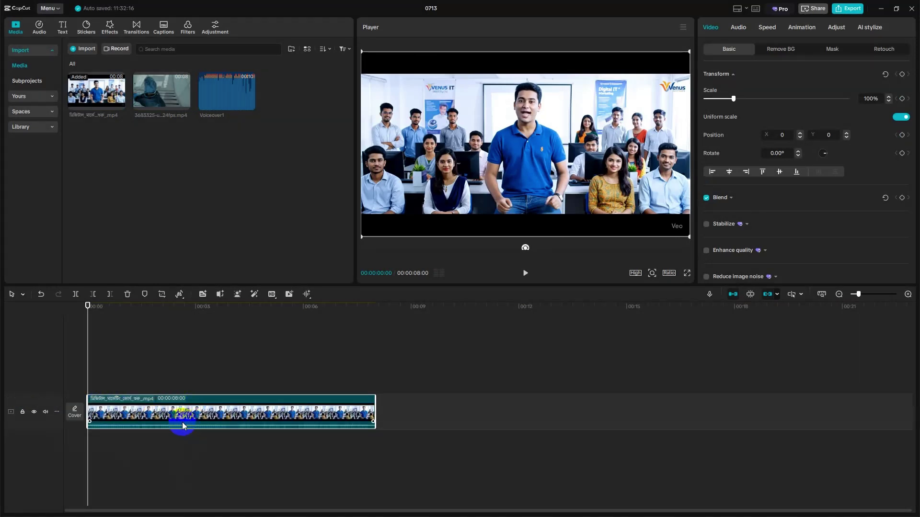
# - Set the group video track's height to Tall and return it to Default
pyautogui.moveTo(82, 428)
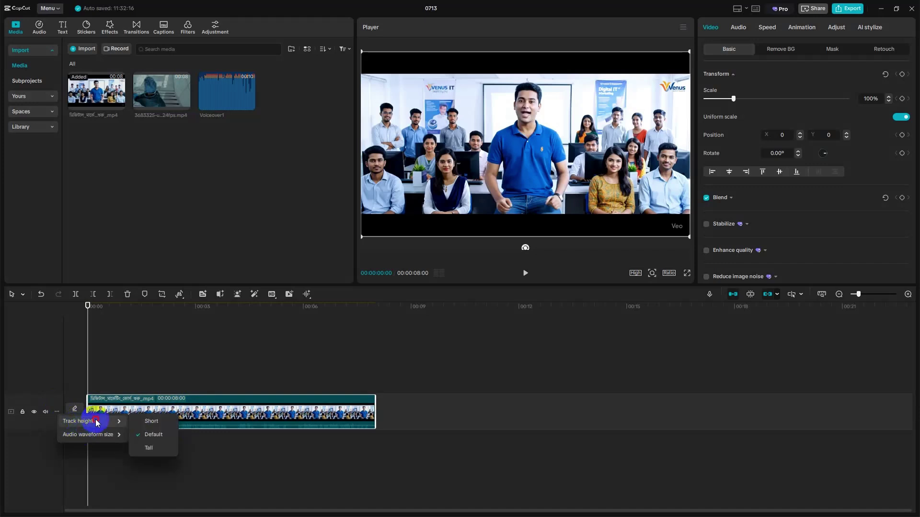
pyautogui.click(151, 452)
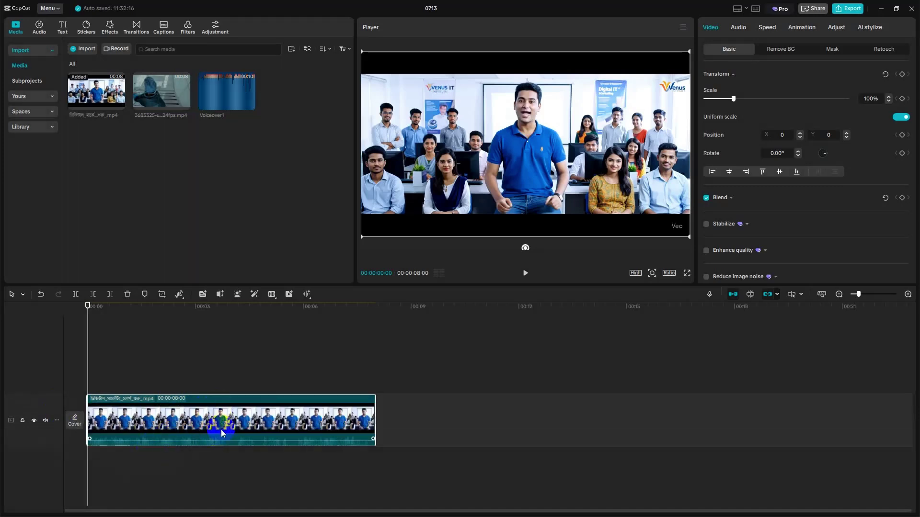
pyautogui.click(57, 421)
pyautogui.moveTo(82, 441)
pyautogui.click(152, 441)
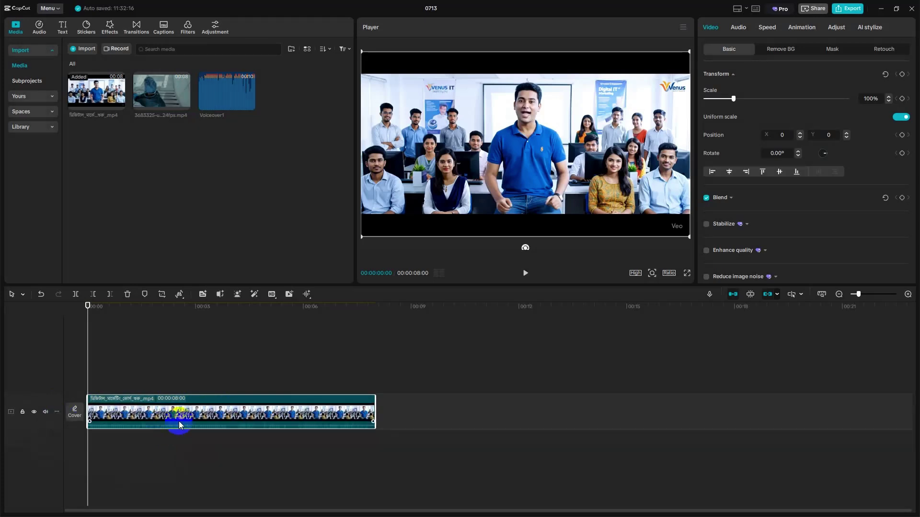
# - Preview the start of the group video, place the playhead at 00:00:05:04 and select the clip
pyautogui.click(56, 418)
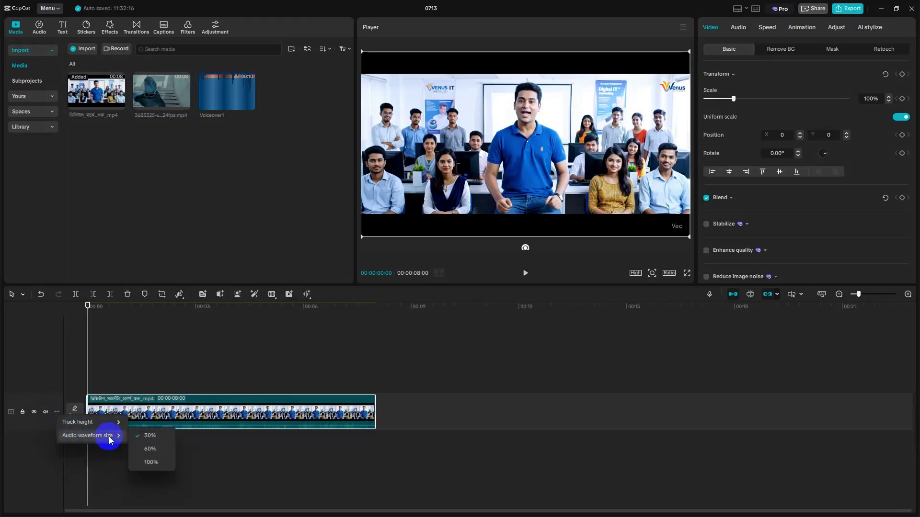
pyautogui.click(335, 444)
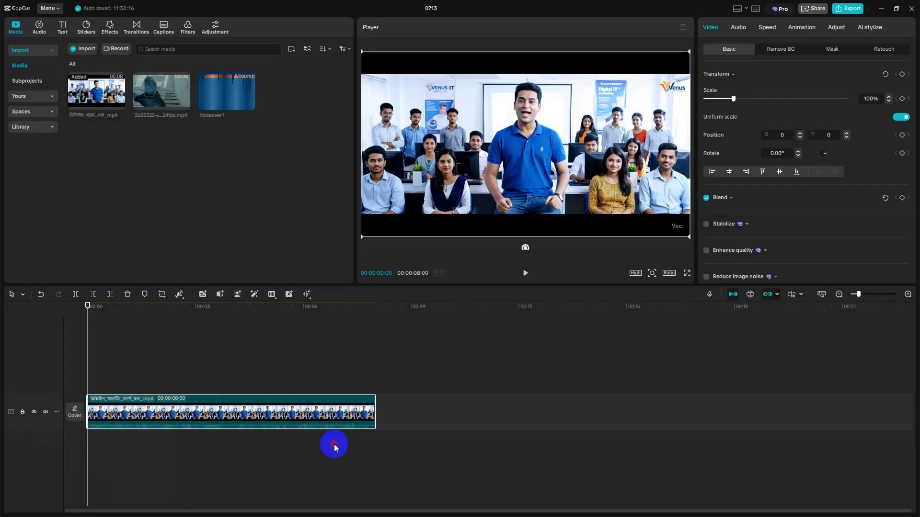
pyautogui.click(524, 272)
pyautogui.click(526, 273)
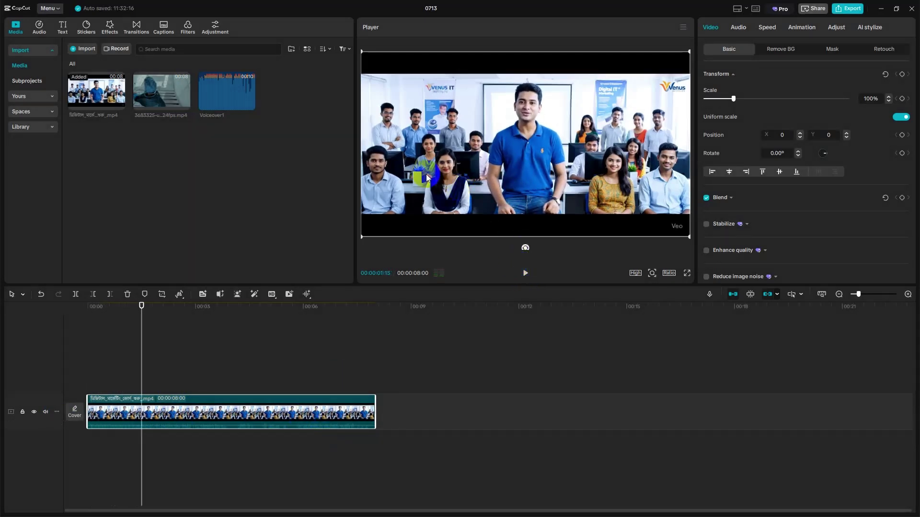
pyautogui.click(272, 423)
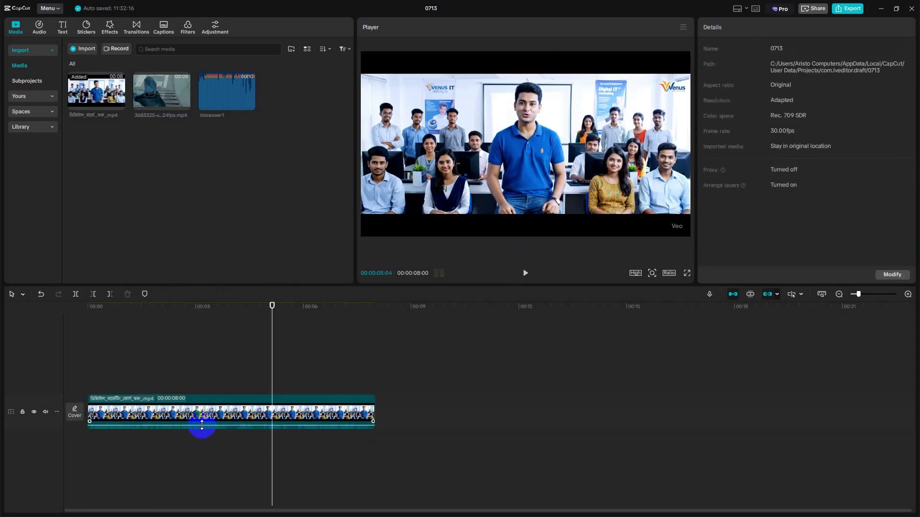
pyautogui.click(235, 418)
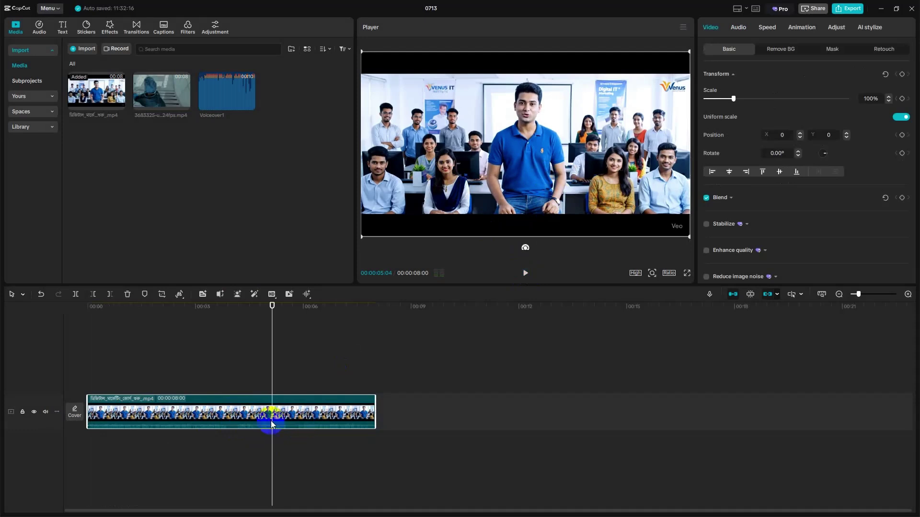
# - Set the group video track's height to Tall and clear the selection with the playhead at 00:00:02:16
pyautogui.click(57, 412)
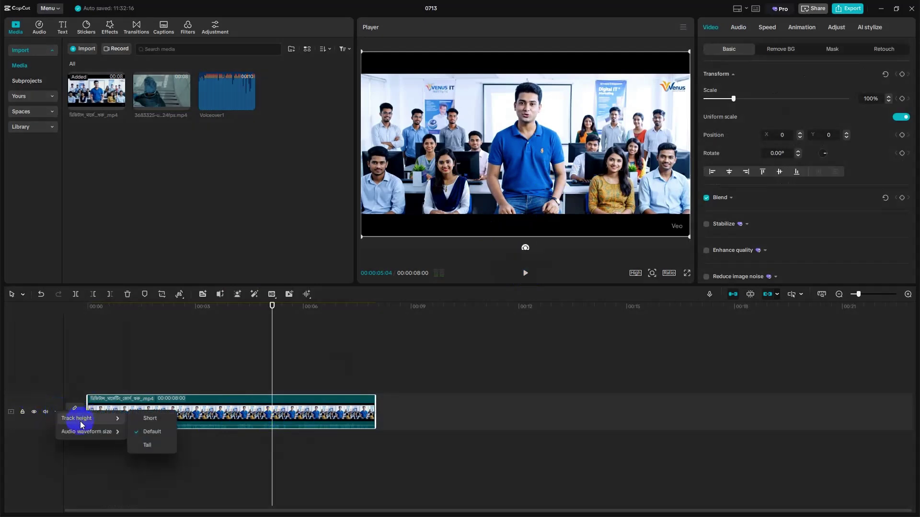
pyautogui.moveTo(111, 422)
pyautogui.click(151, 442)
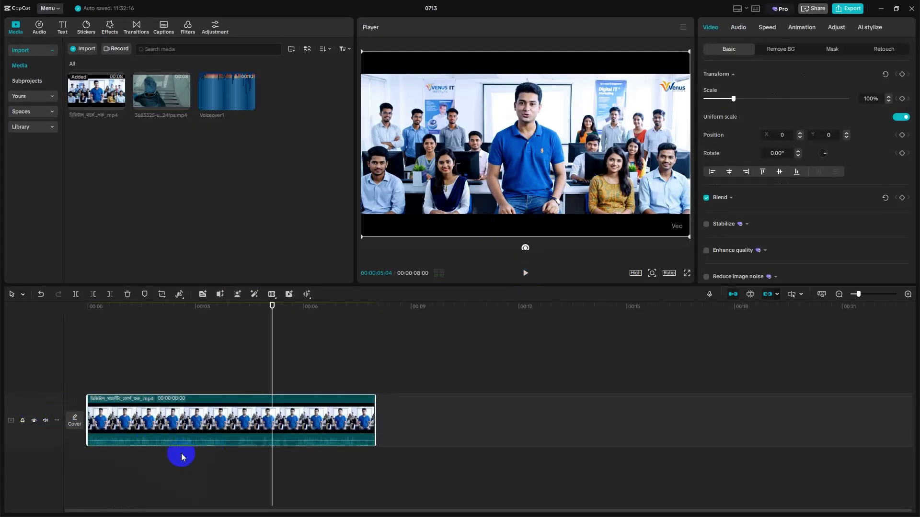
pyautogui.click(181, 455)
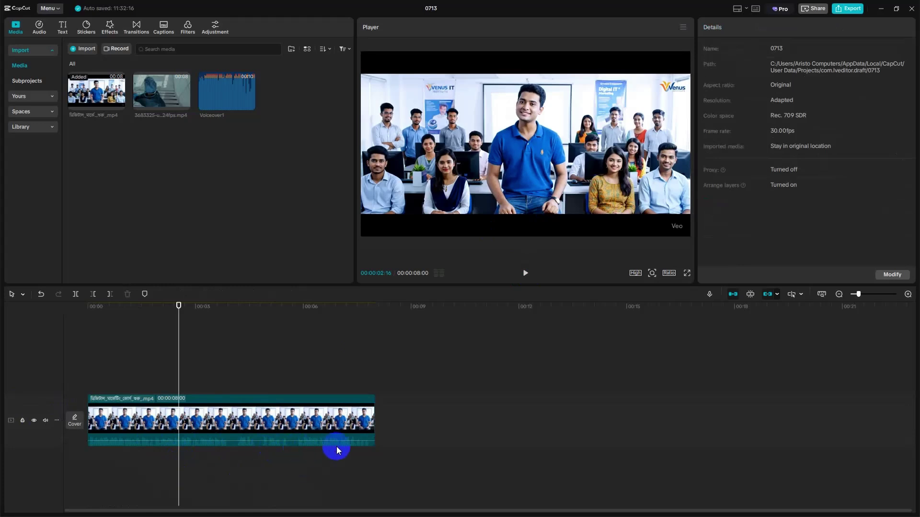
pyautogui.click(331, 414)
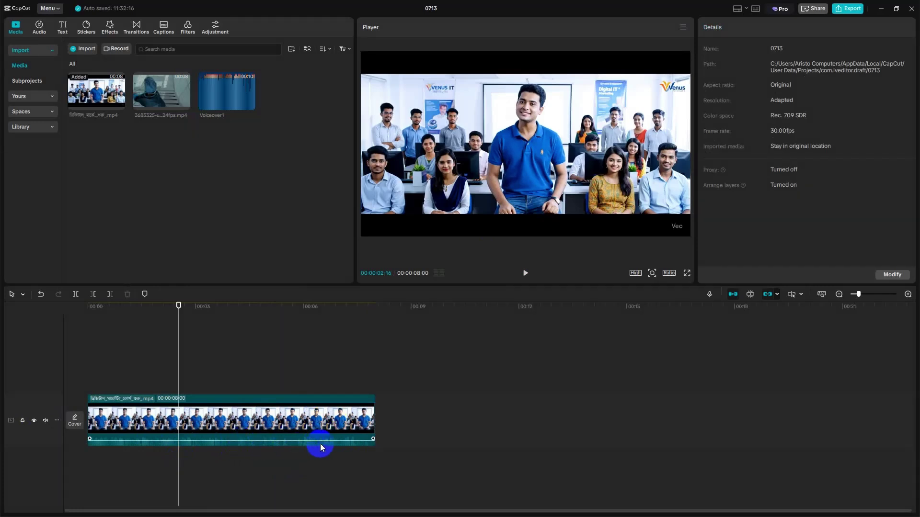
# - Enlarge the track's audio waveform size to 60% and further to 100%
pyautogui.click(57, 420)
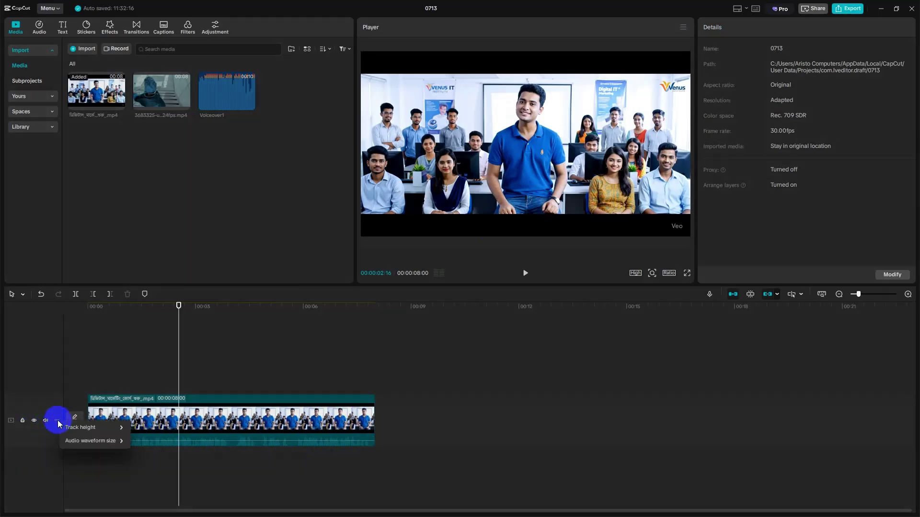
pyautogui.moveTo(99, 443)
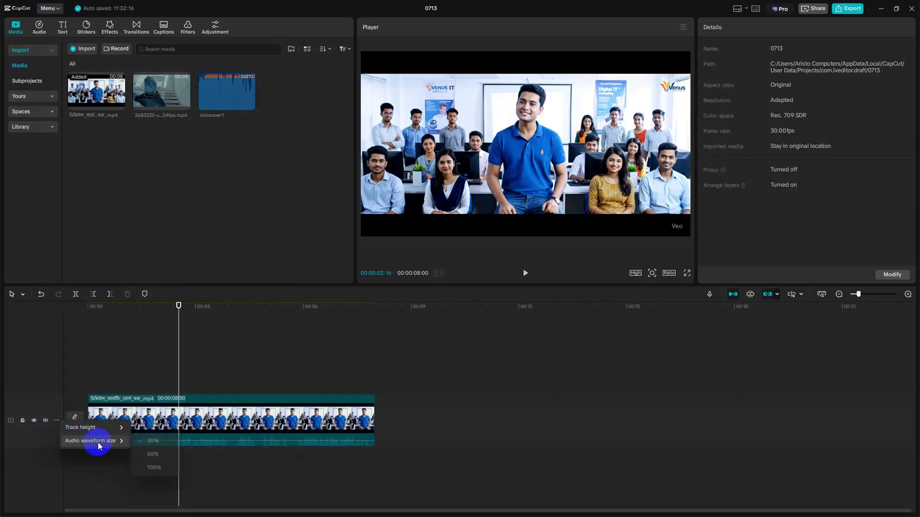
pyautogui.click(156, 453)
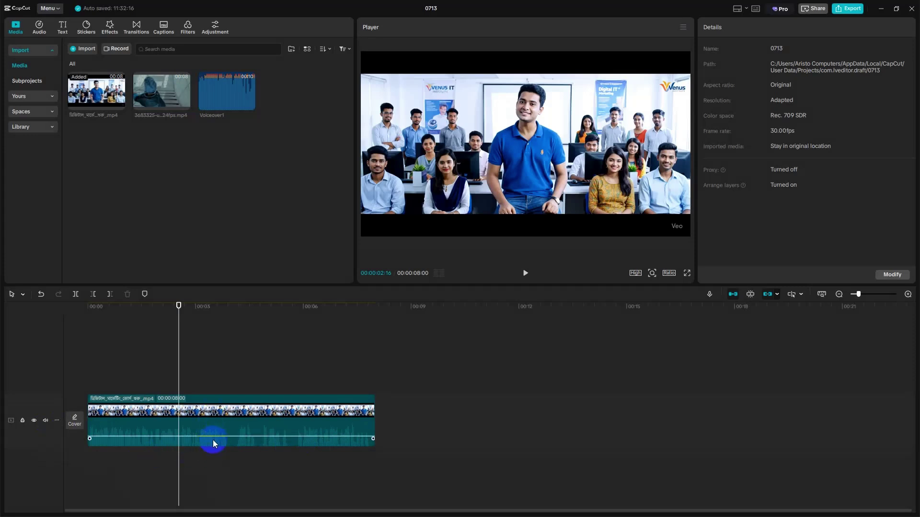
pyautogui.click(56, 420)
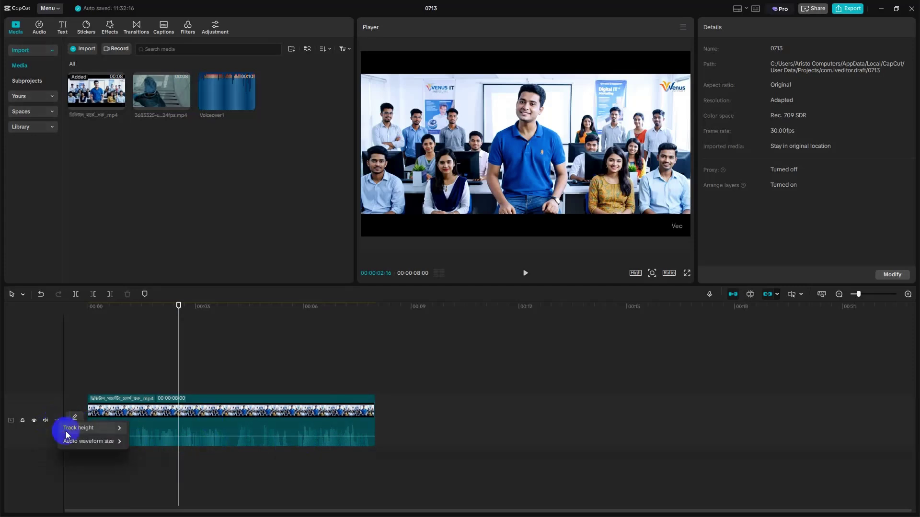
pyautogui.moveTo(89, 441)
pyautogui.click(151, 468)
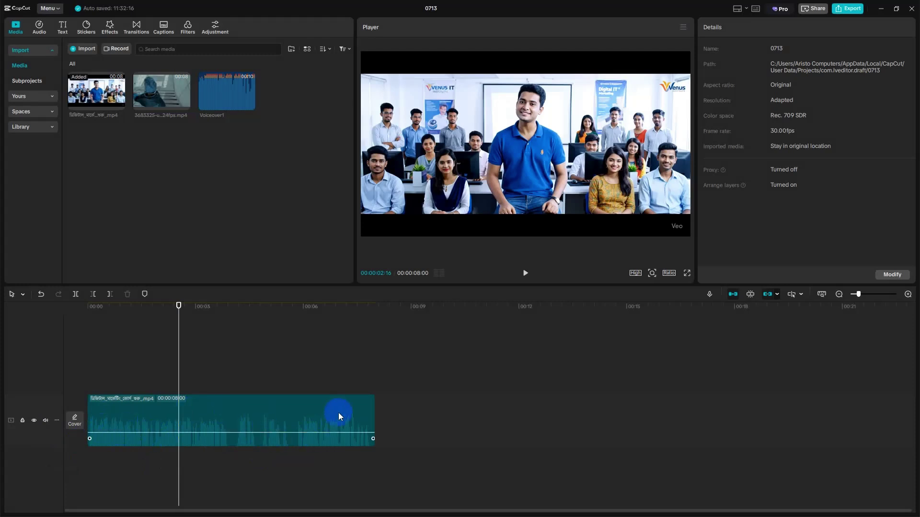
# - Set the group video track's height to Default and its audio waveform size to 60%
pyautogui.click(58, 420)
pyautogui.moveTo(91, 440)
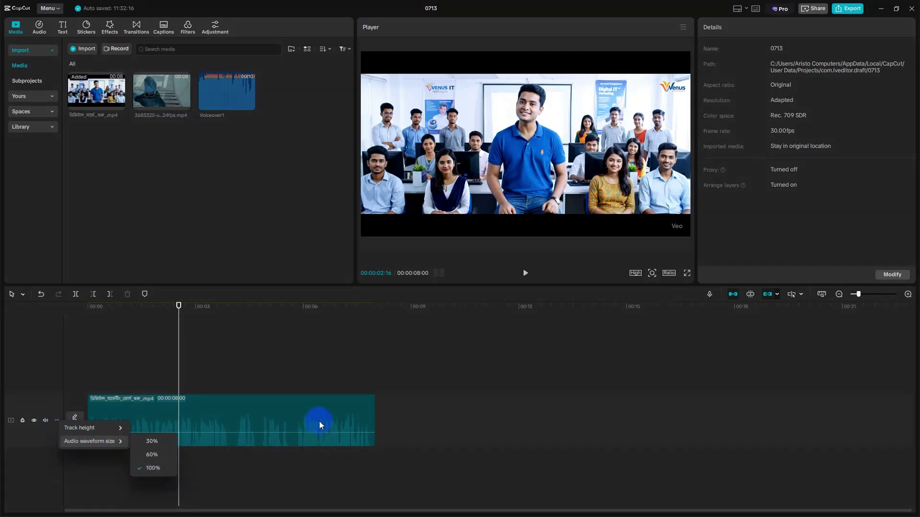
pyautogui.moveTo(67, 427)
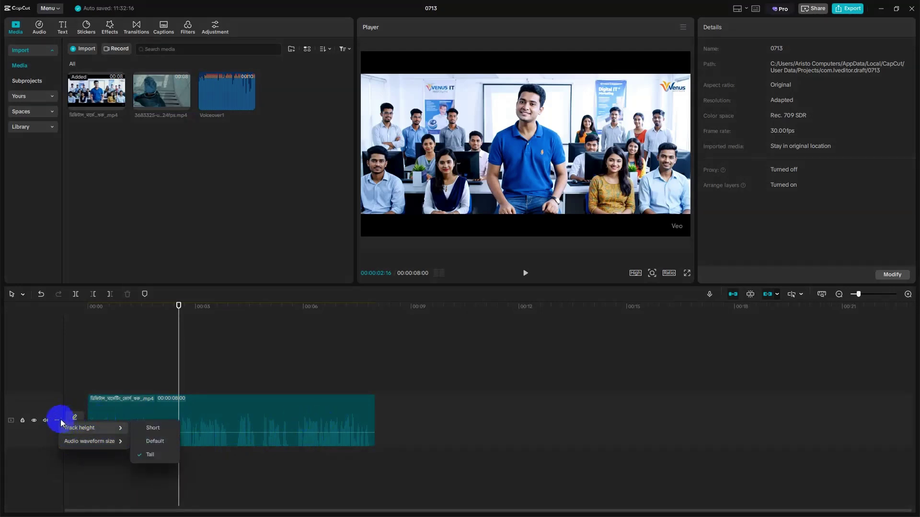
pyautogui.click(157, 428)
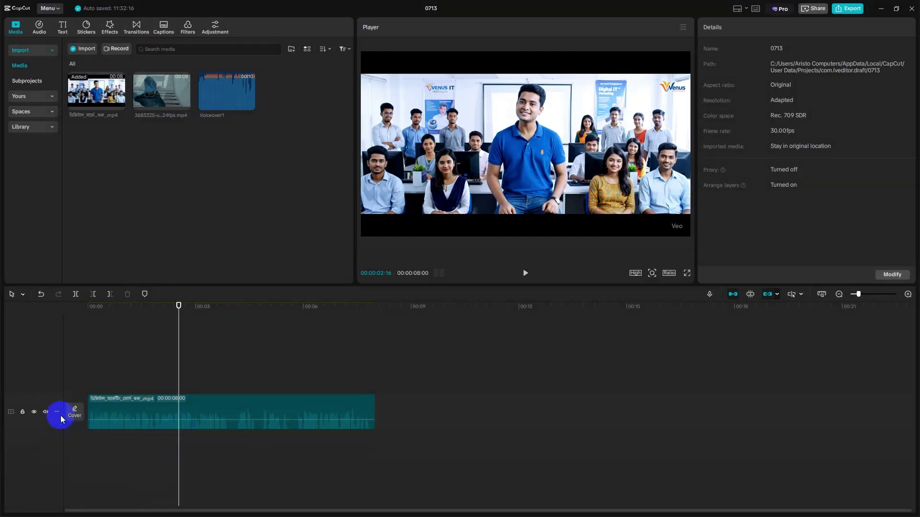
pyautogui.click(57, 414)
pyautogui.click(163, 449)
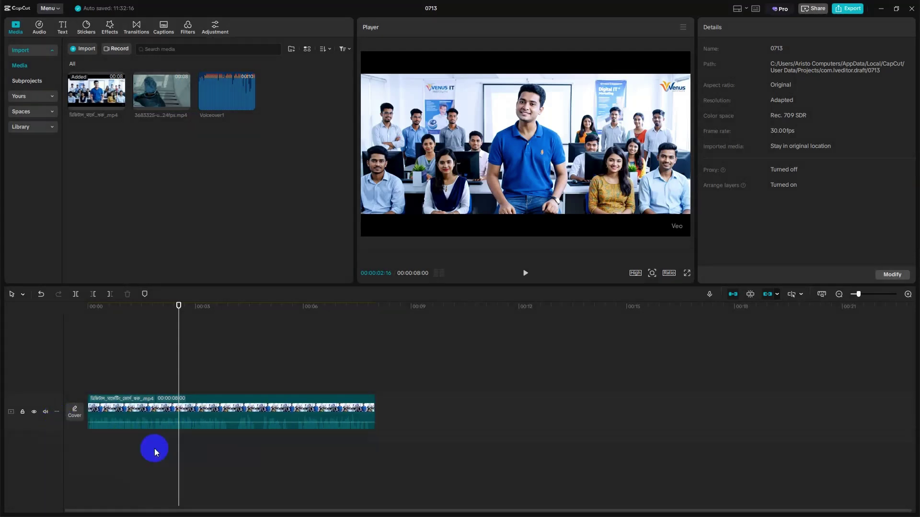
# - Set the track's audio waveform size to 30% and select the group video clip
pyautogui.click(58, 412)
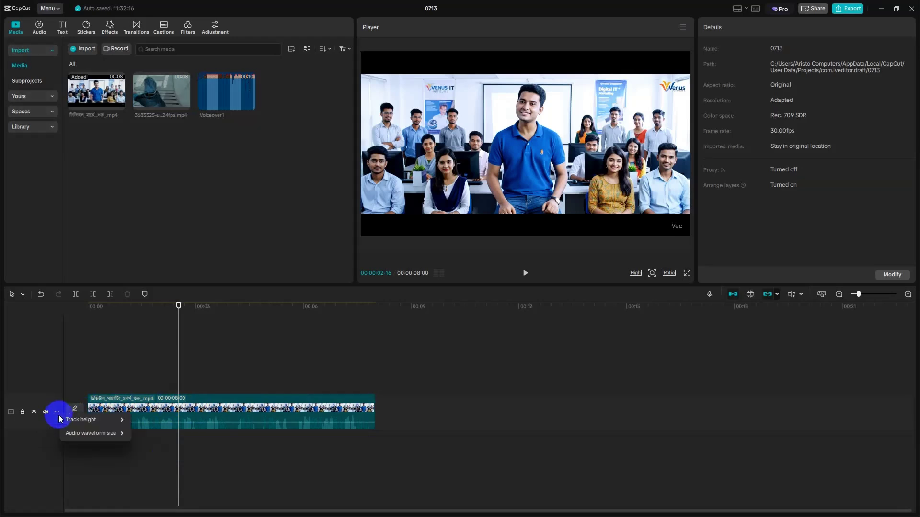
pyautogui.moveTo(110, 433)
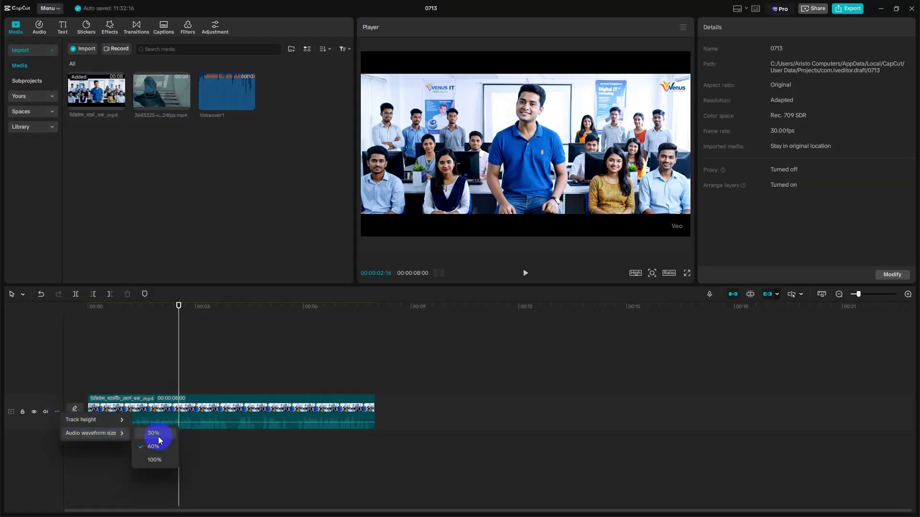
pyautogui.click(156, 433)
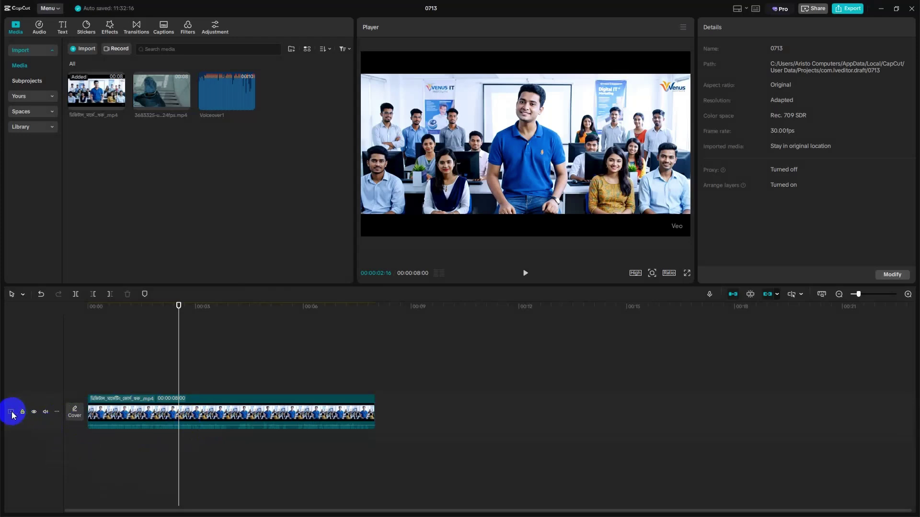
pyautogui.click(127, 414)
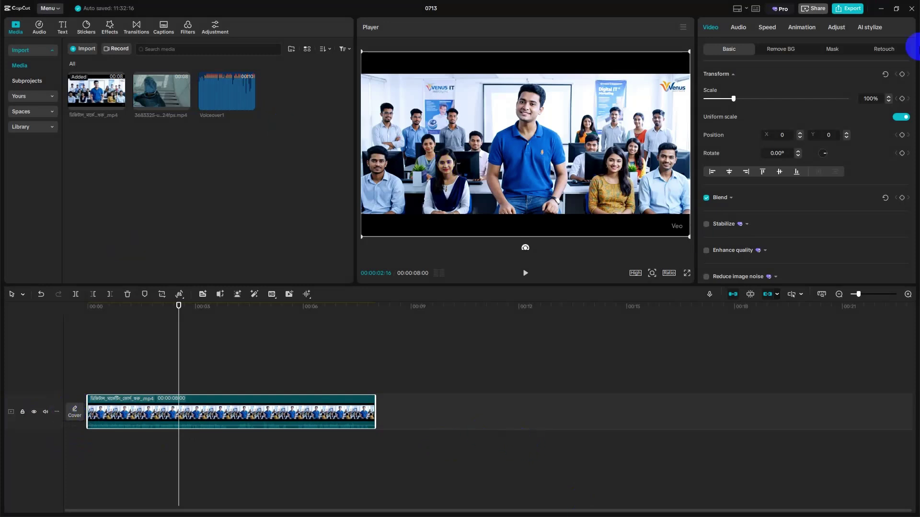
# - Switch to the Chrome browser, open youtube.com in a new tab and browse the home feed
pyautogui.click(883, 8)
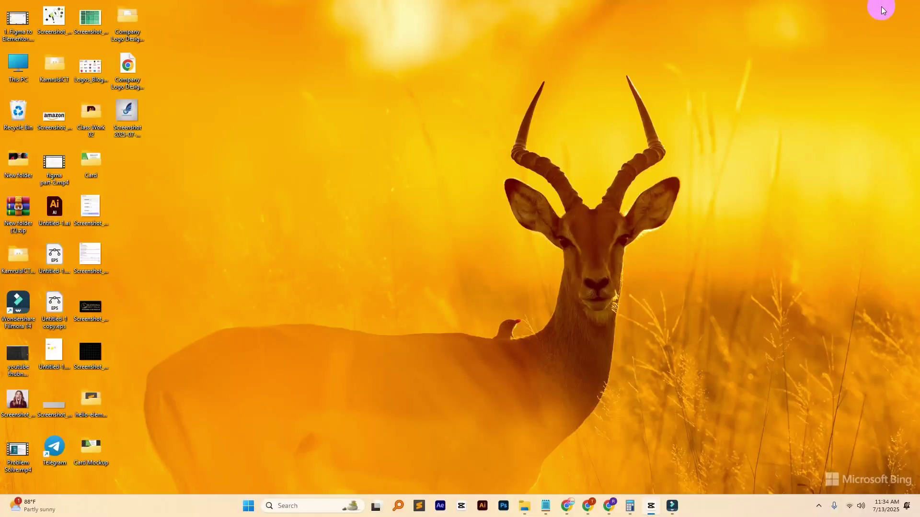
pyautogui.click(567, 506)
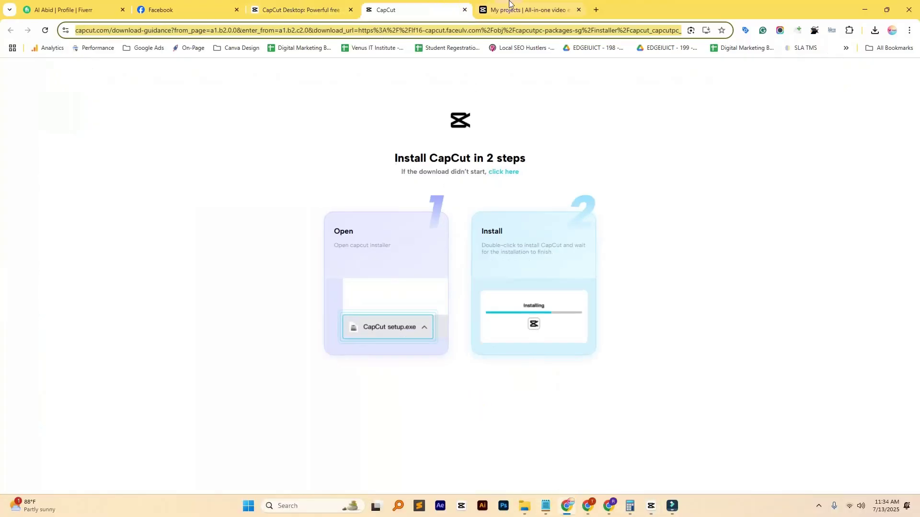
pyautogui.click(596, 10)
pyautogui.write('you')
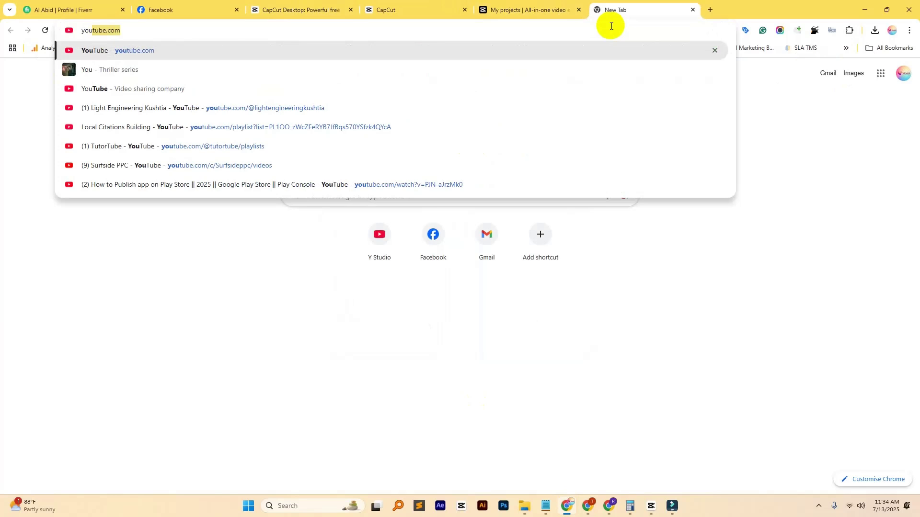
pyautogui.press('Return')
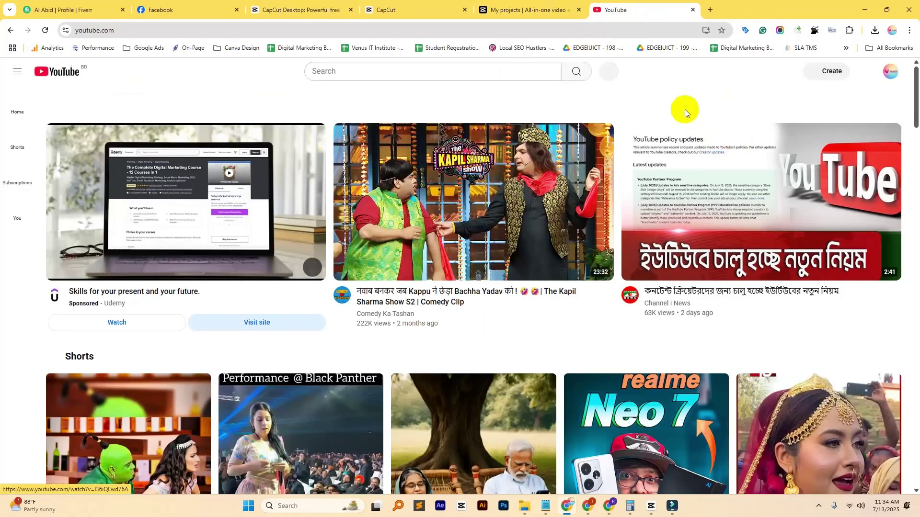
pyautogui.scroll(-10, 911, 185)
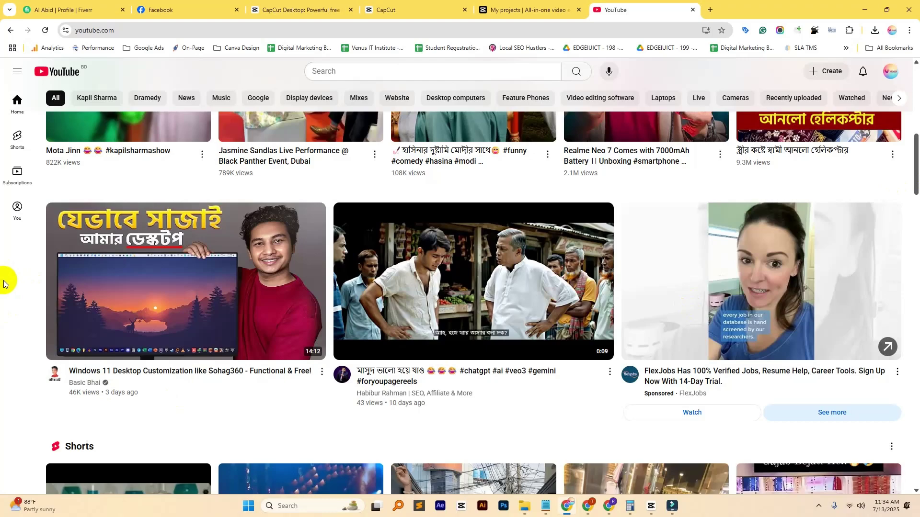
pyautogui.scroll(-10, 3, 284)
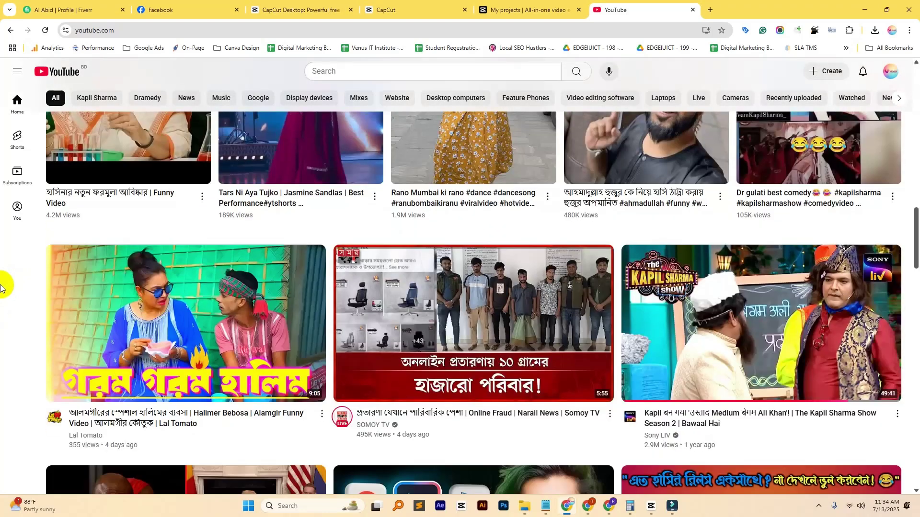
# - Browse the YouTube home feed and preview the SOMOY TV online fraud video
pyautogui.scroll(-1, 4, 286)
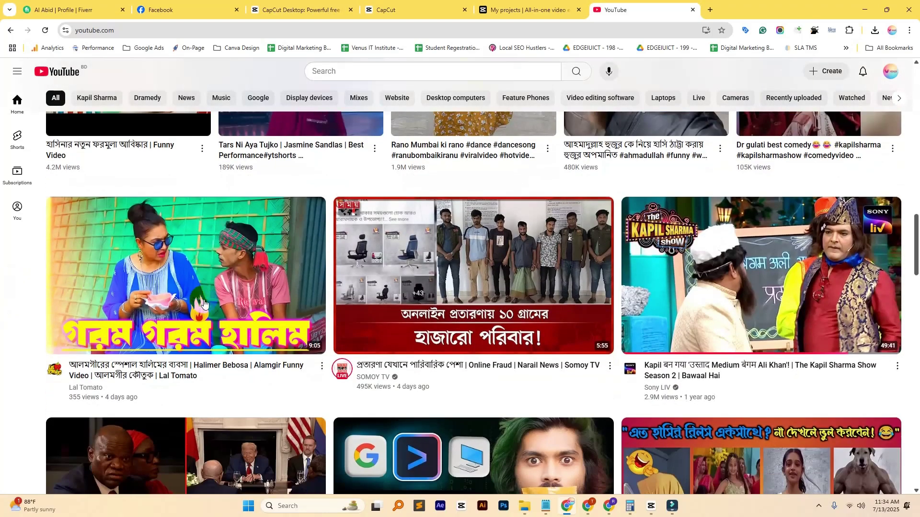
pyautogui.moveTo(410, 266)
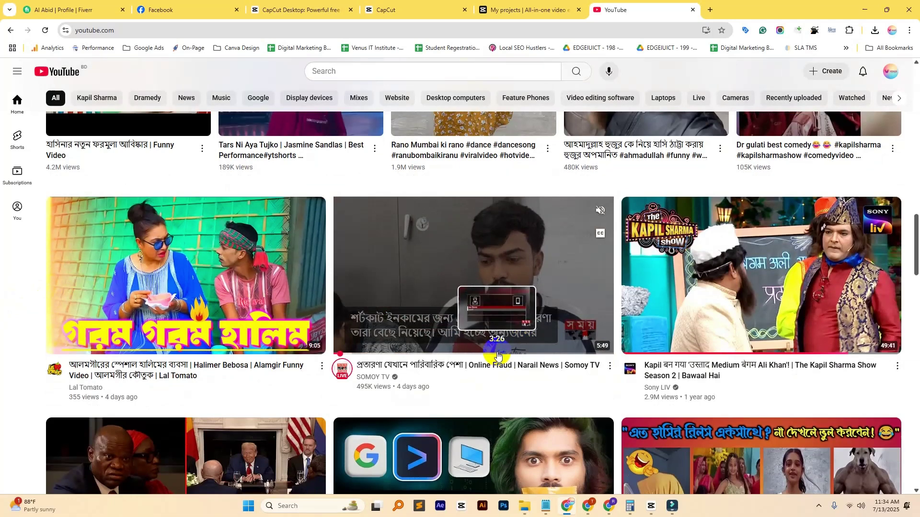
pyautogui.click(503, 314)
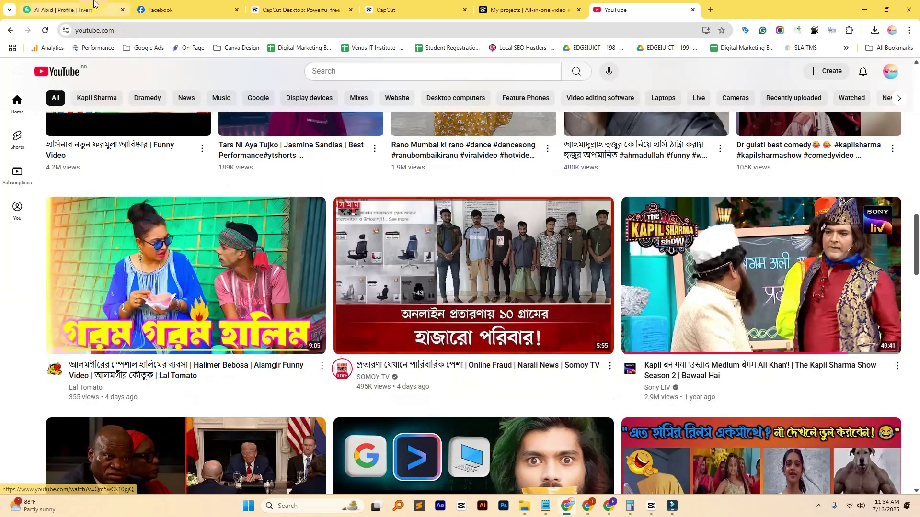
# - Switch to CapCut and start a new blank cover design for the group video track
pyautogui.click(673, 506)
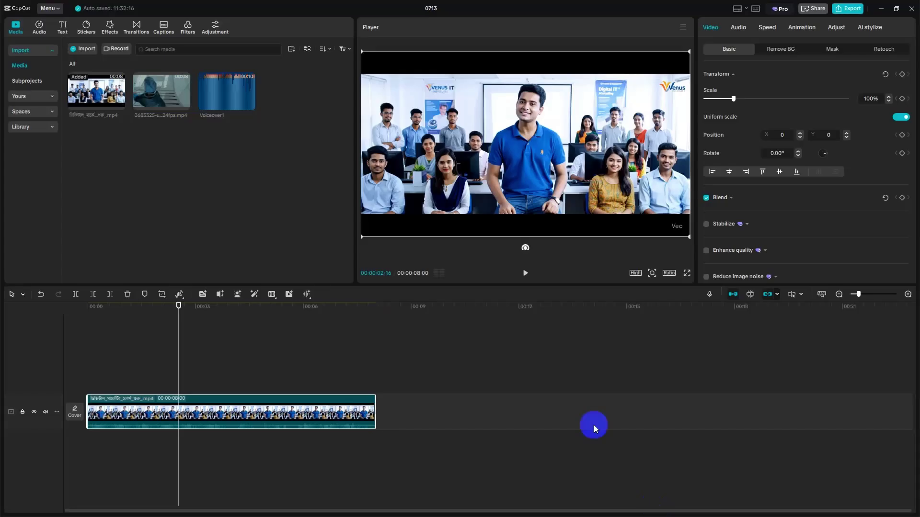
pyautogui.click(75, 413)
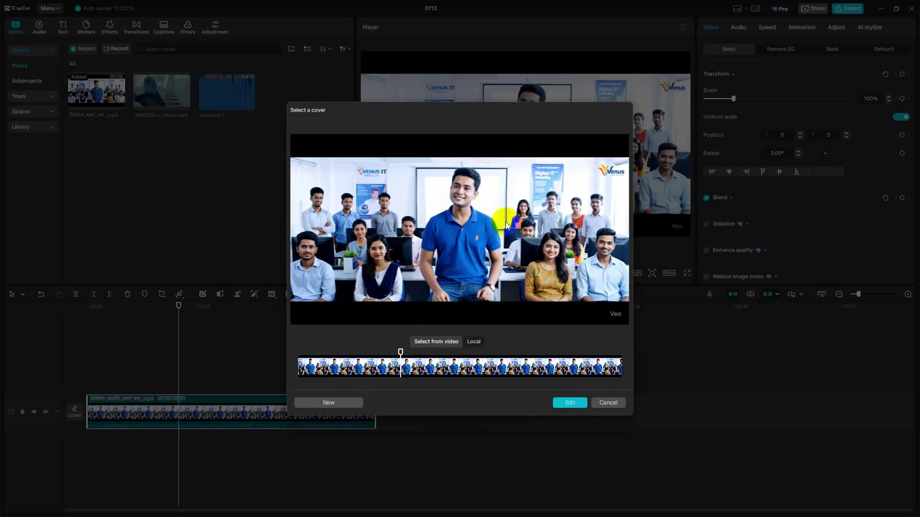
pyautogui.click(341, 402)
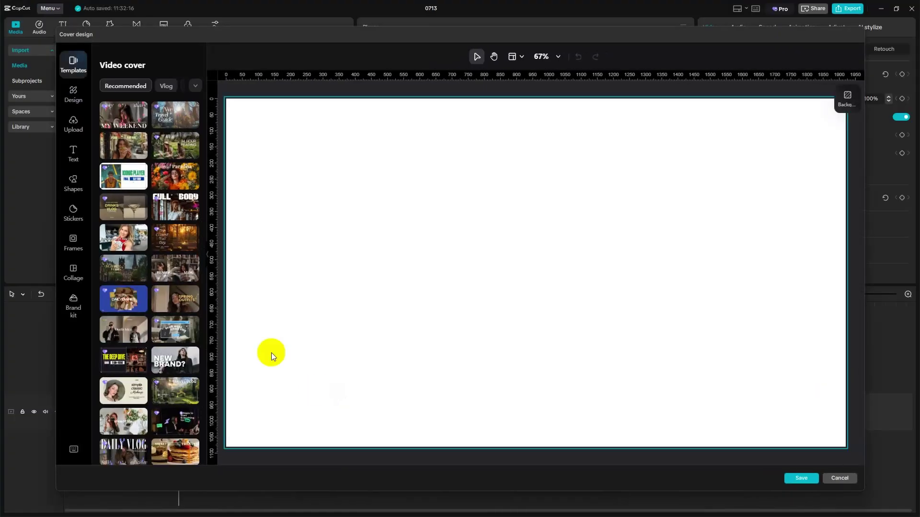
# - Browse the Recommended and Vlog video cover templates in the cover editor
pyautogui.scroll(-3, 166, 143)
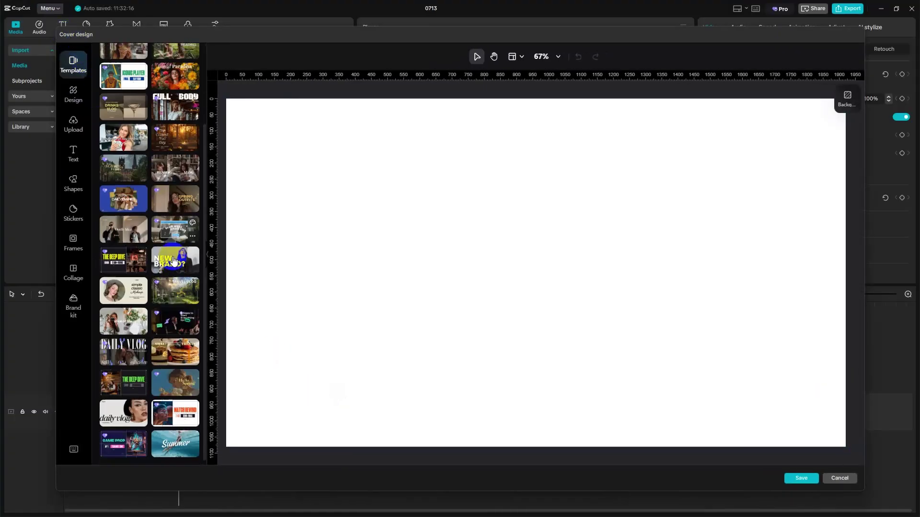
pyautogui.scroll(-10, 166, 142)
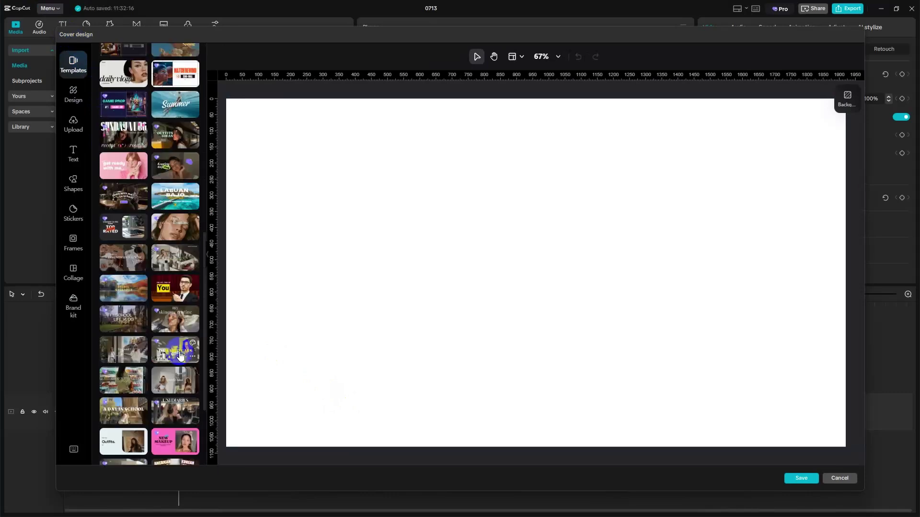
pyautogui.scroll(-3, 175, 327)
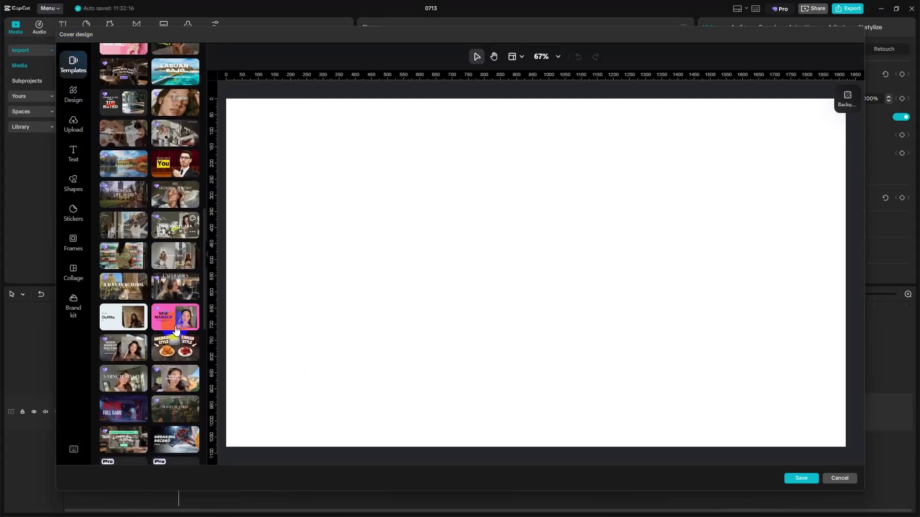
pyautogui.scroll(10, 175, 327)
pyautogui.scroll(7, 174, 327)
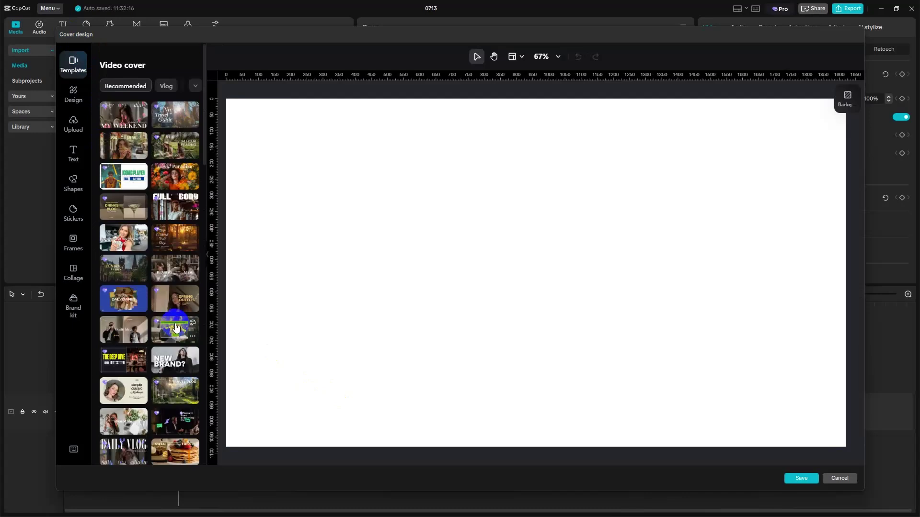
pyautogui.click(163, 87)
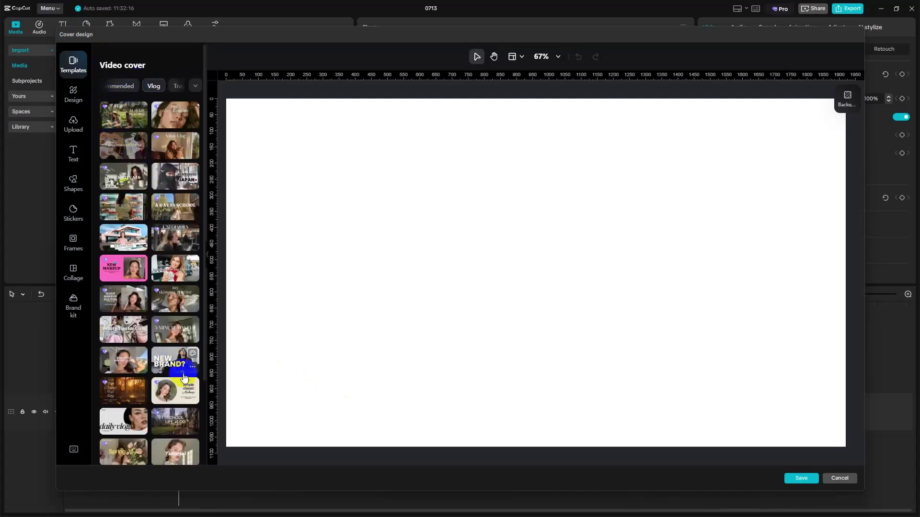
pyautogui.scroll(-8, 181, 374)
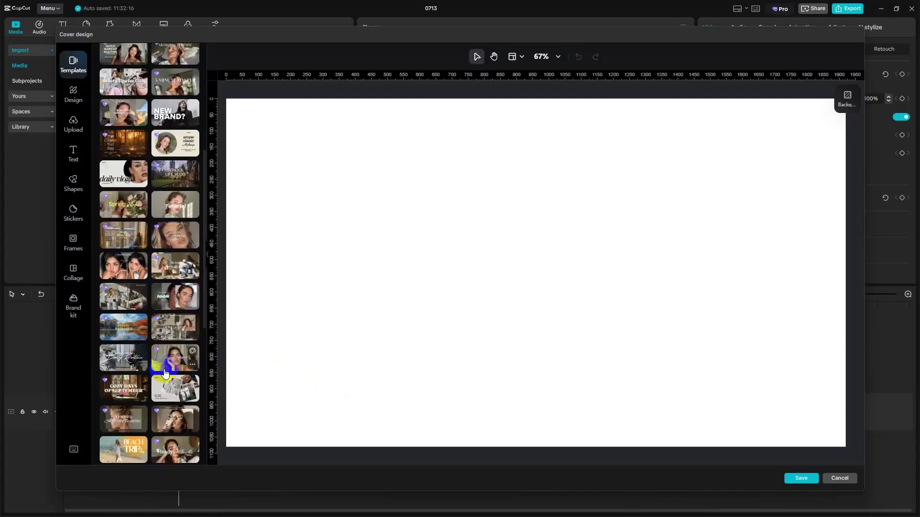
pyautogui.scroll(8, 138, 185)
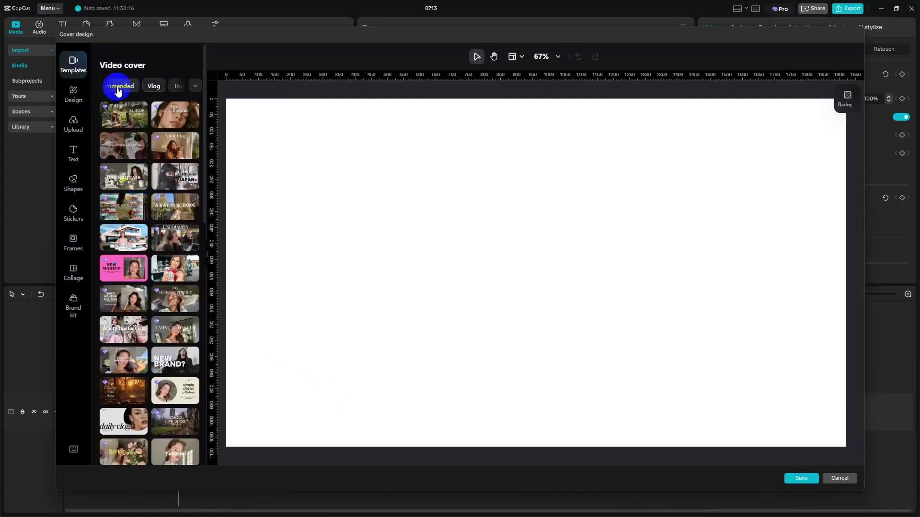
# - Apply the Topic Speech Youtube Thumbnail template from the Learning category to the cover
pyautogui.click(194, 87)
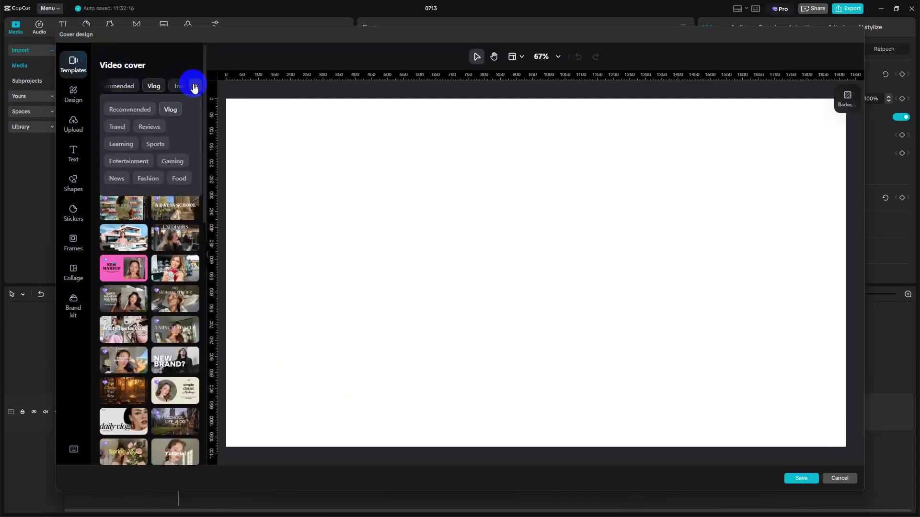
pyautogui.click(155, 132)
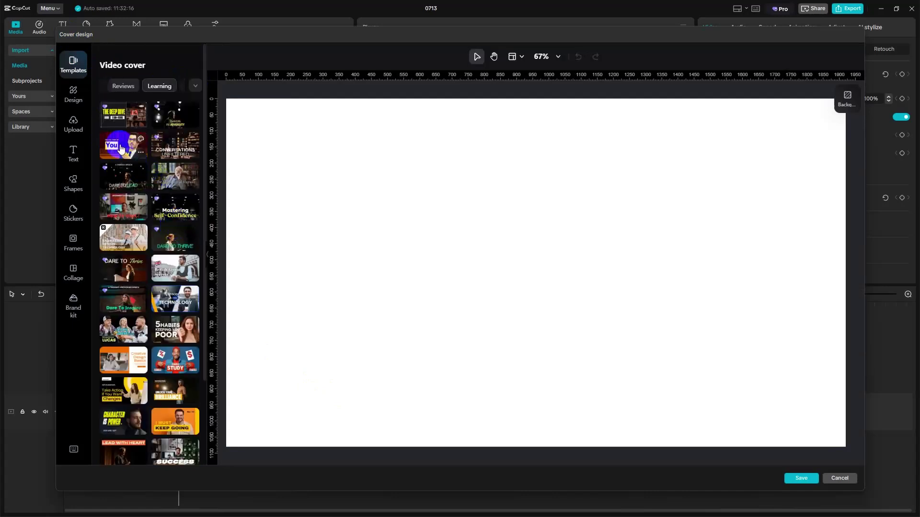
pyautogui.click(120, 149)
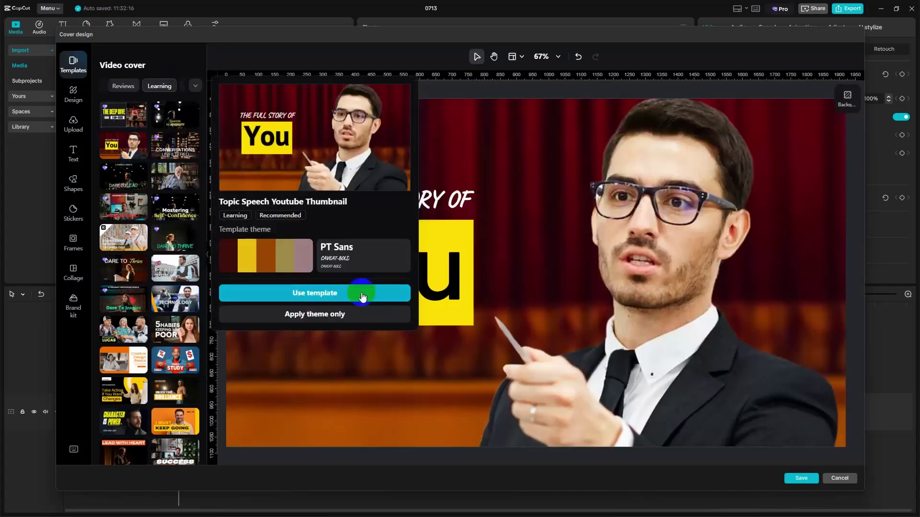
pyautogui.click(332, 294)
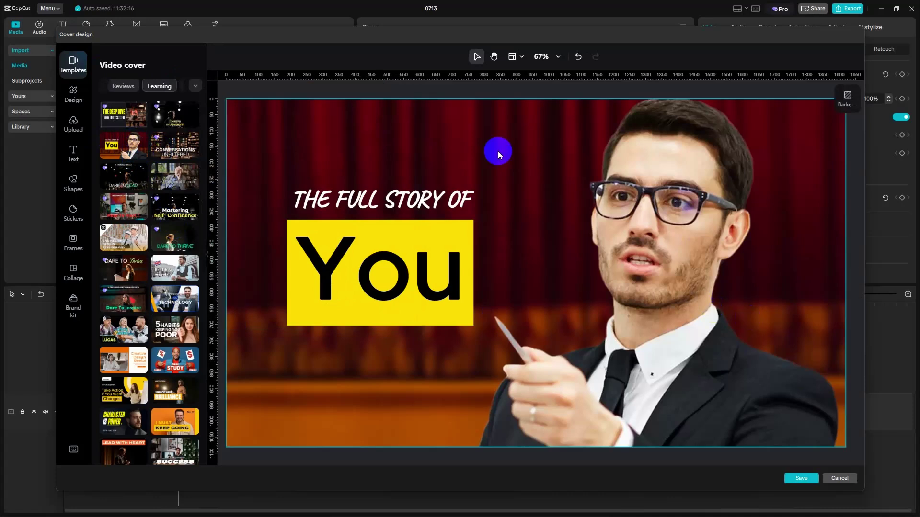
# - Put the template's "You" text into edit mode and save the design as the video's cover
pyautogui.click(650, 300)
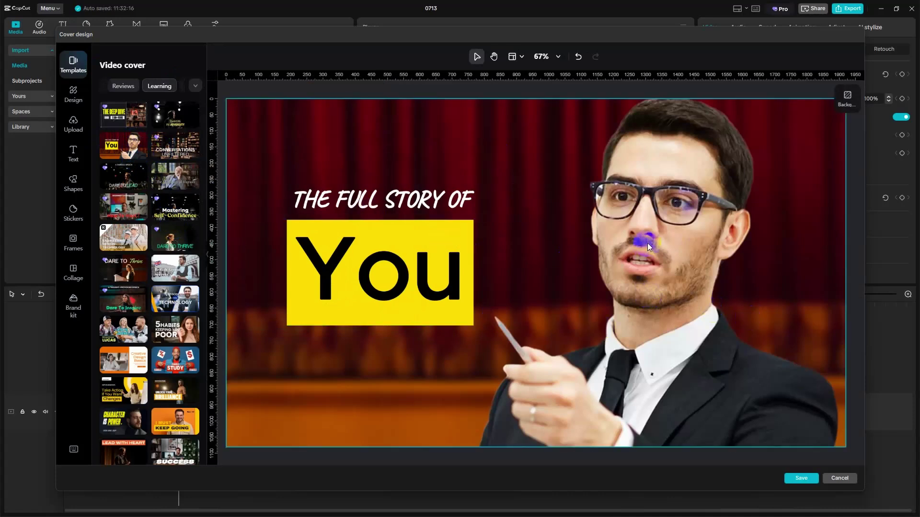
pyautogui.click(380, 287)
pyautogui.click(347, 269)
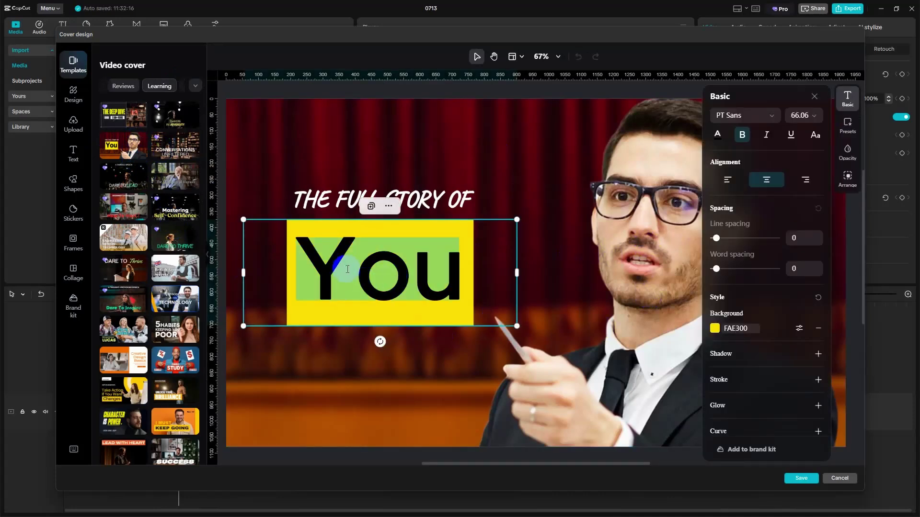
pyautogui.click(448, 264)
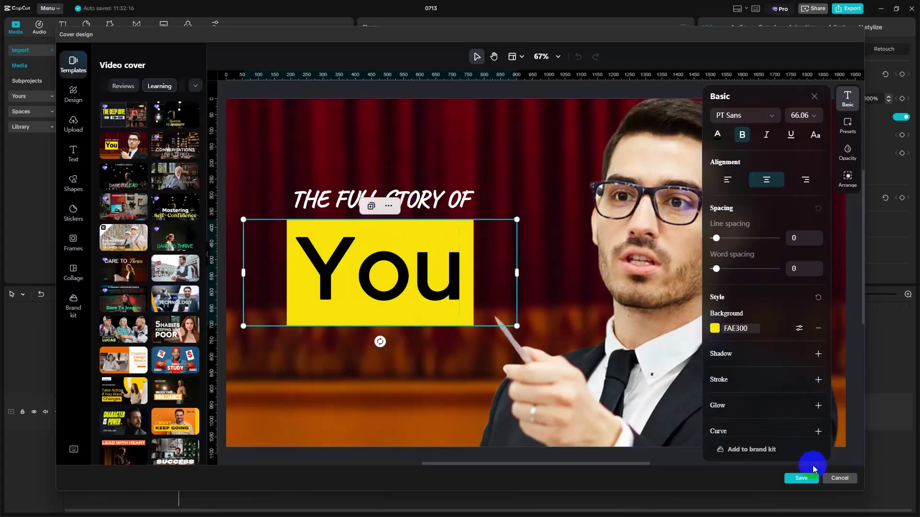
pyautogui.click(803, 478)
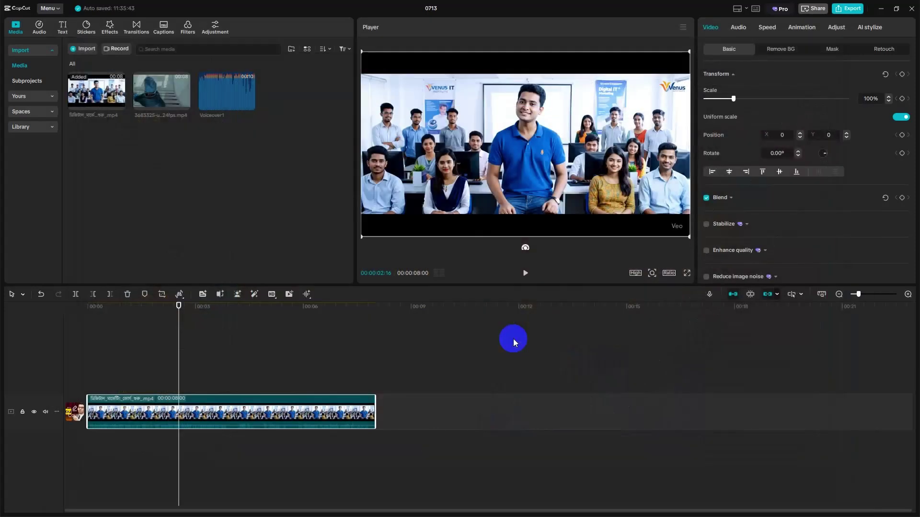
# - Move the playhead to the timeline start, and open the saved cover for editing and close it without saving
pyautogui.moveTo(179, 365); pyautogui.dragTo(88, 364)
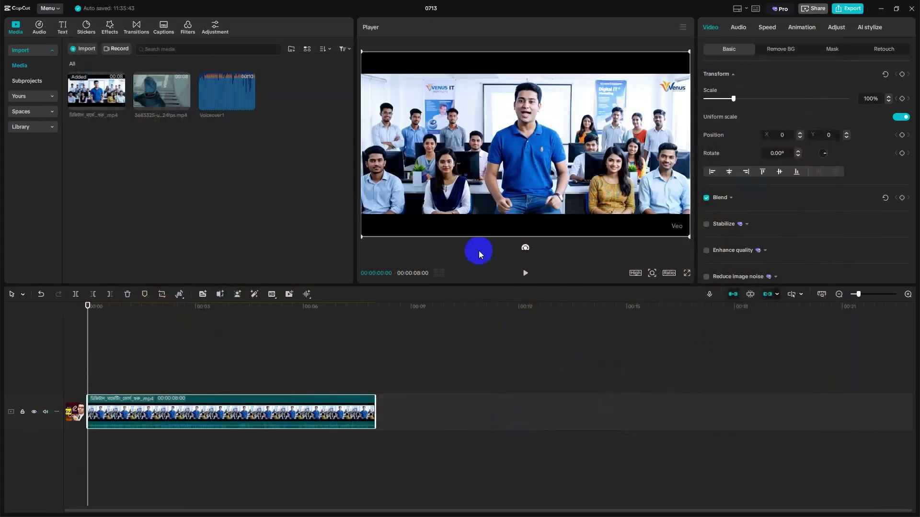
pyautogui.click(75, 413)
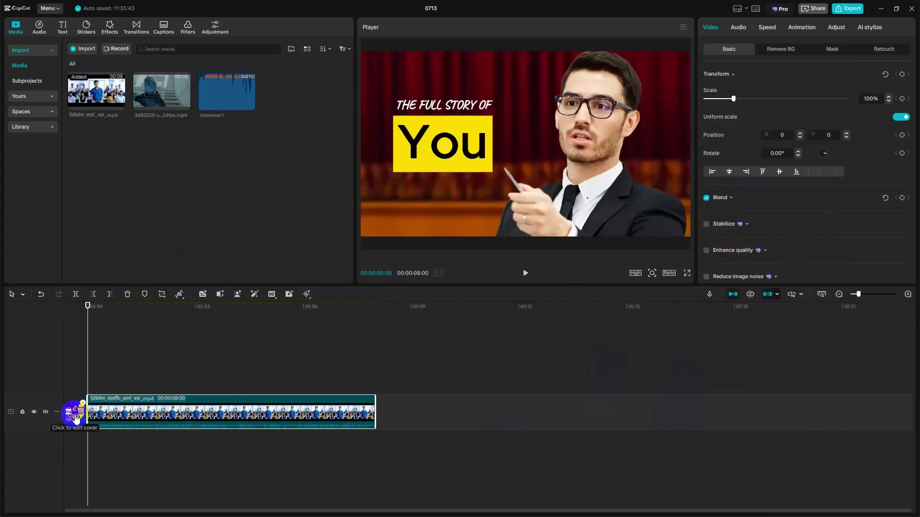
pyautogui.click(75, 415)
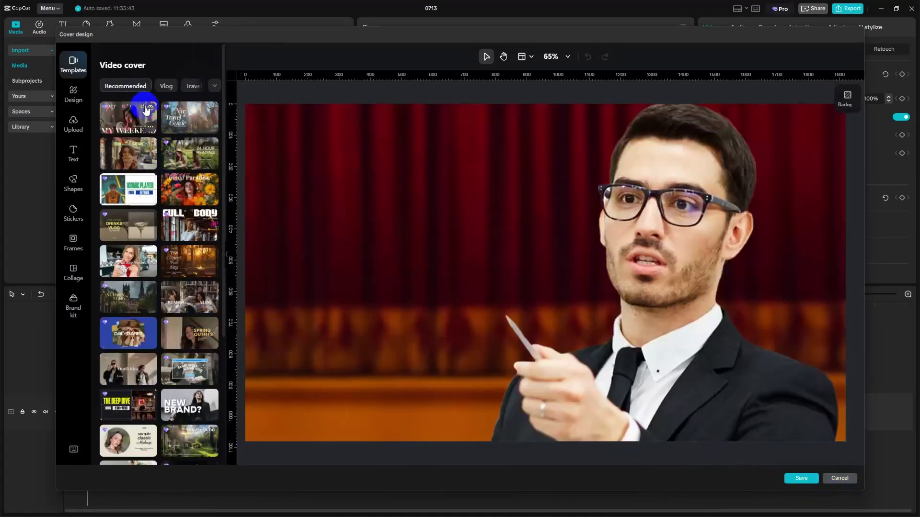
pyautogui.click(838, 478)
pyautogui.click(546, 274)
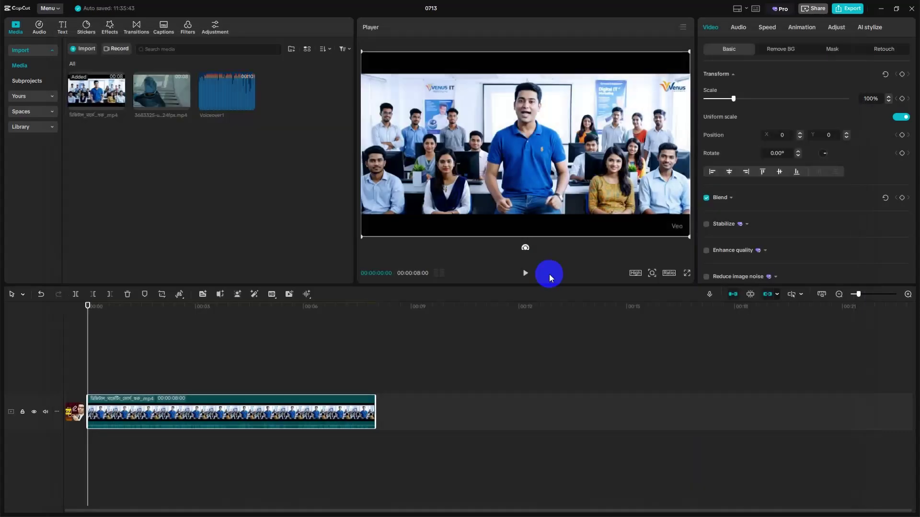
# - Reopen the saved cover to examine its canvas and the Recommended templates, leaving the cover editor without saving
pyautogui.click(77, 410)
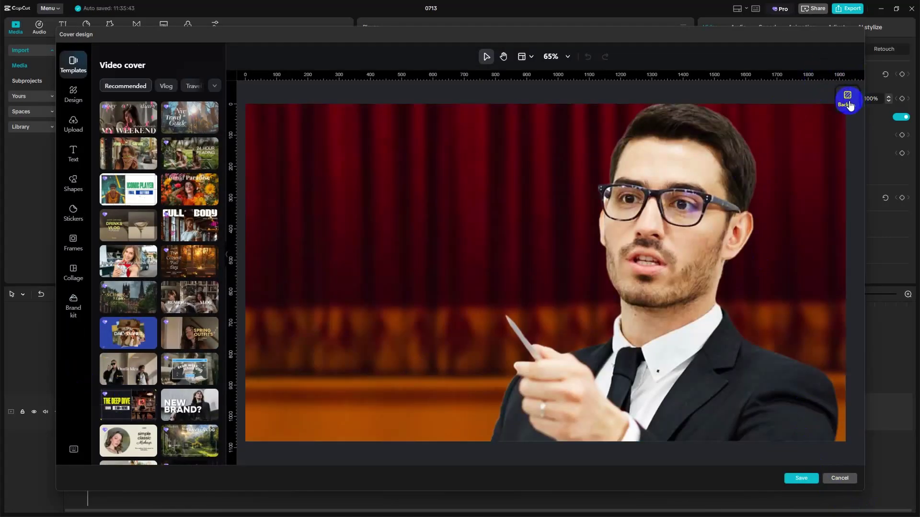
pyautogui.scroll(-3, 733, 349)
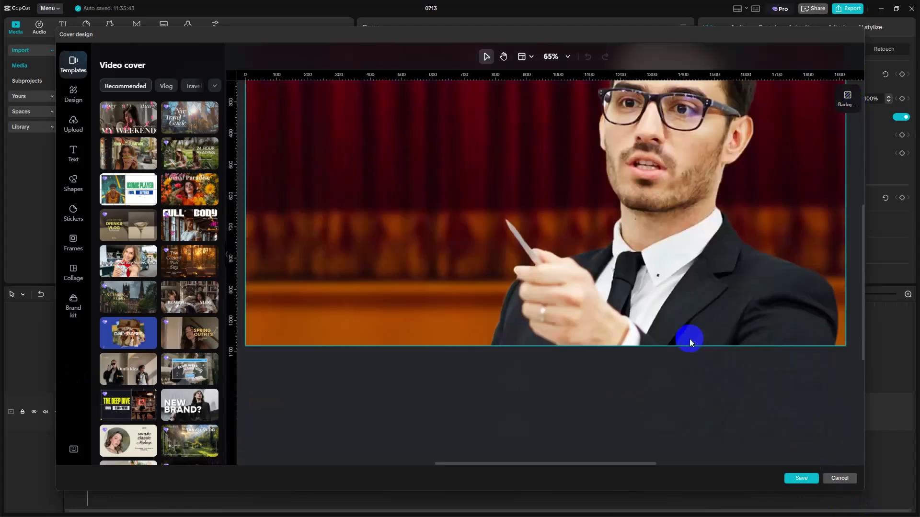
pyautogui.scroll(-2, 167, 262)
pyautogui.scroll(-2, 167, 263)
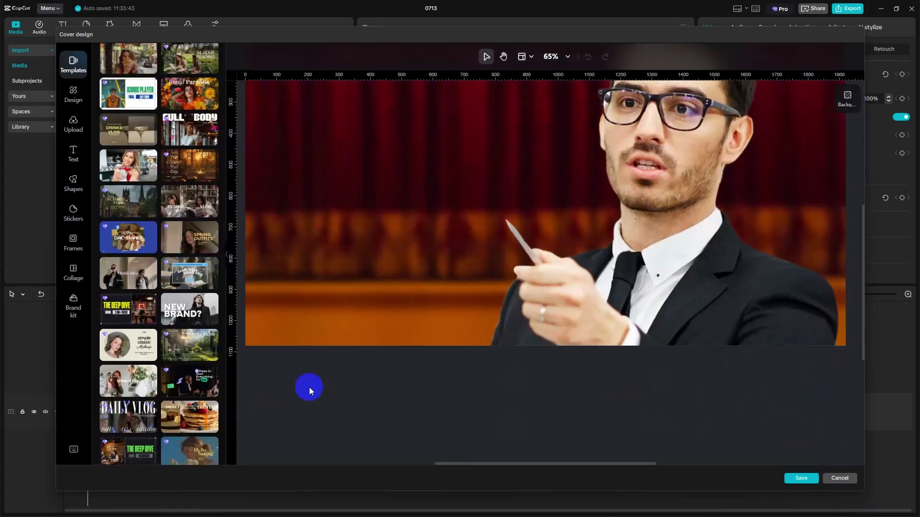
pyautogui.click(839, 478)
pyautogui.click(537, 272)
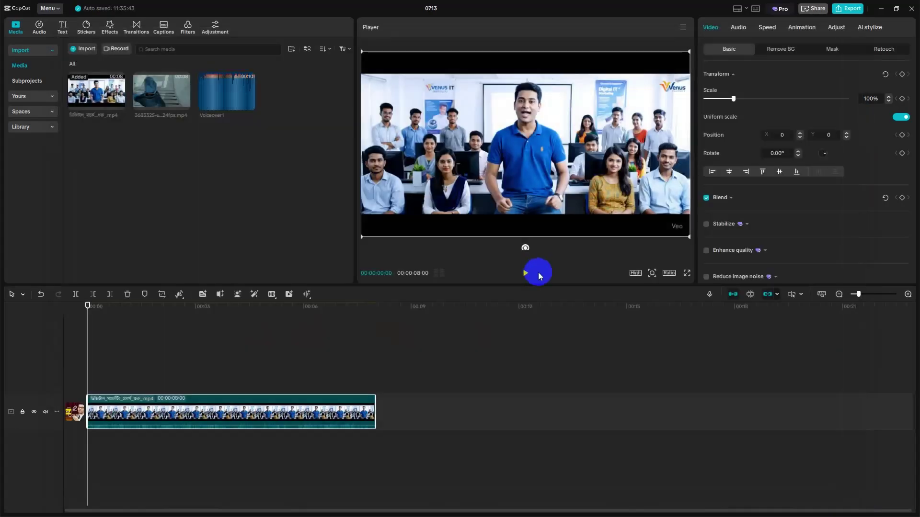
# - Delete the current cover from the group video track and confirm the deletion
pyautogui.click(83, 402)
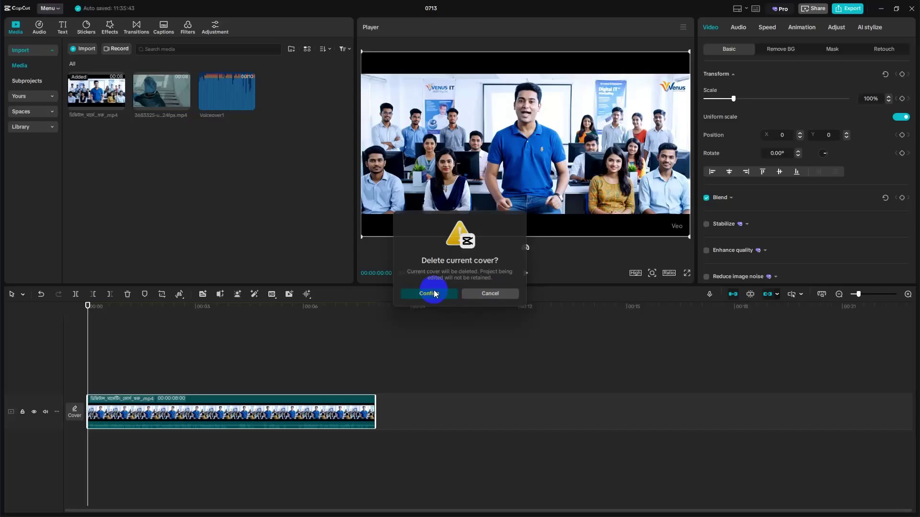
pyautogui.click(434, 293)
# - Start a blank new cover design to examine its canvas and templates, and exit the cover editor without saving
pyautogui.click(75, 411)
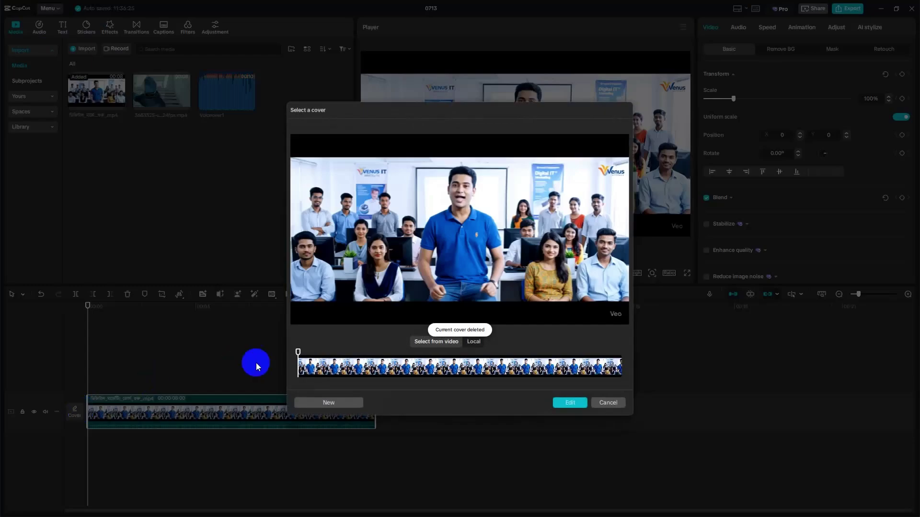
pyautogui.click(324, 402)
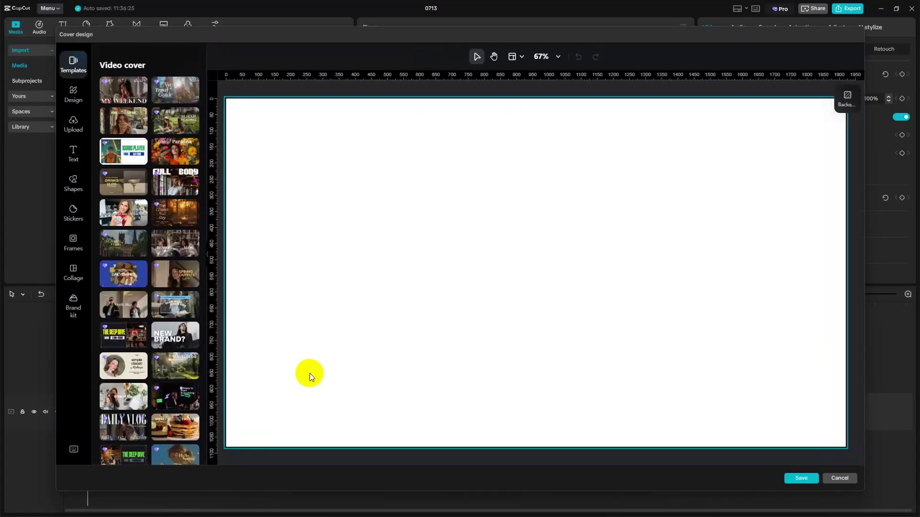
pyautogui.click(817, 88)
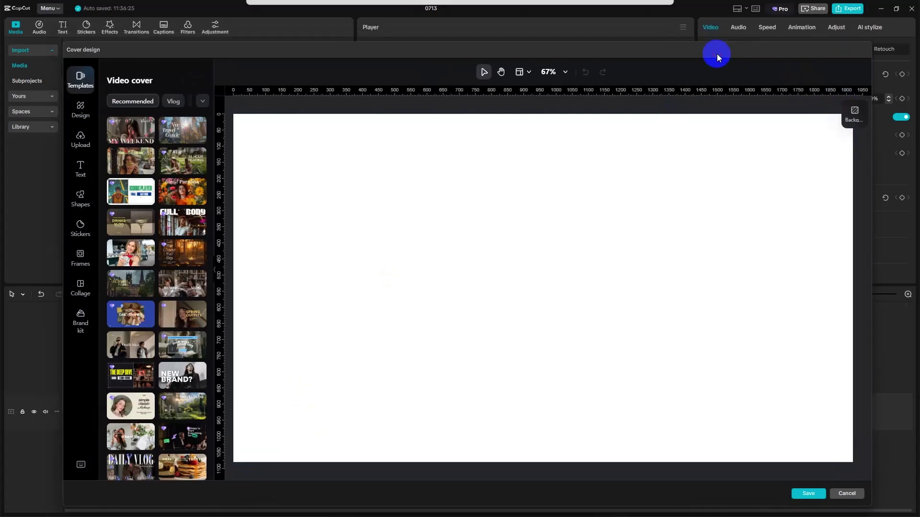
pyautogui.click(91, 122)
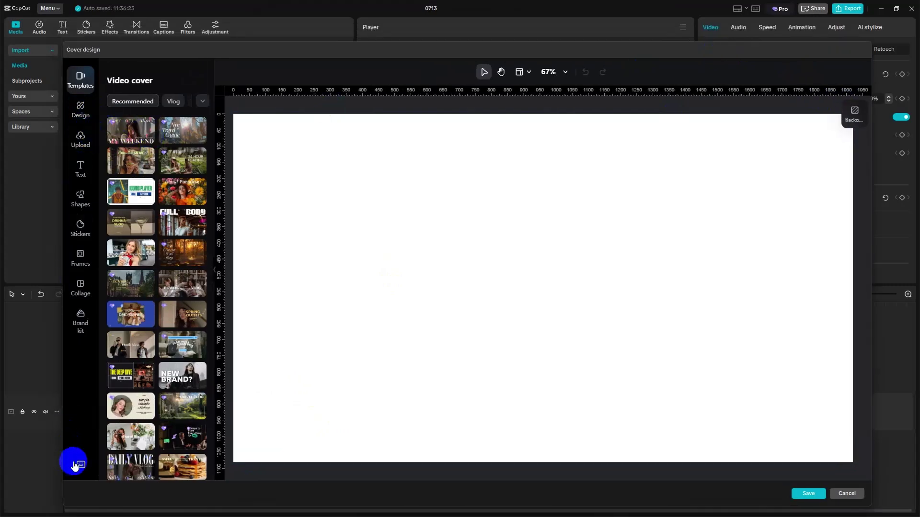
pyautogui.click(846, 496)
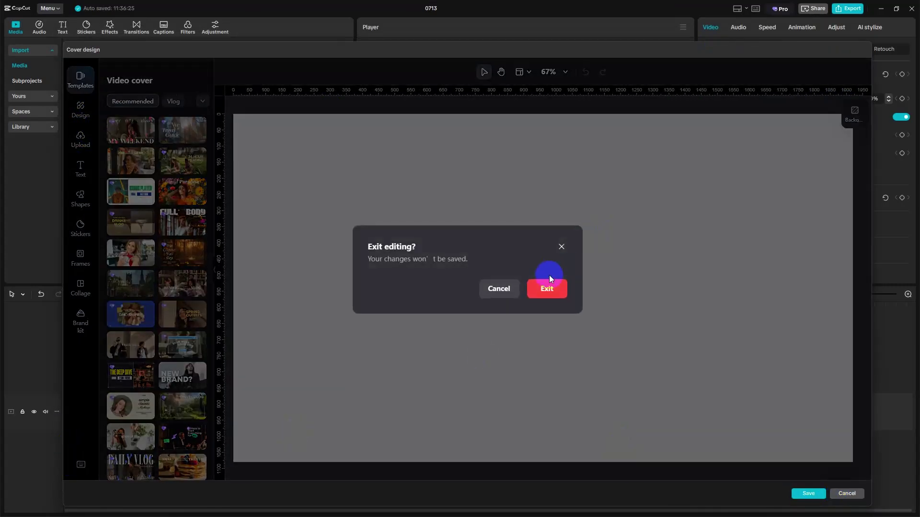
pyautogui.click(546, 288)
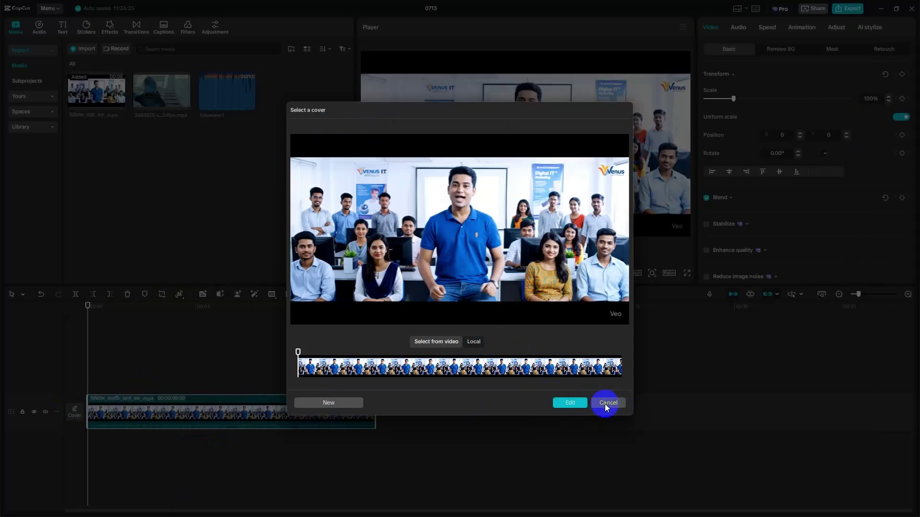
# - Choose the local image "Untitled design (2).png" from the Downloads folder and save it as the video's cover
pyautogui.click(474, 341)
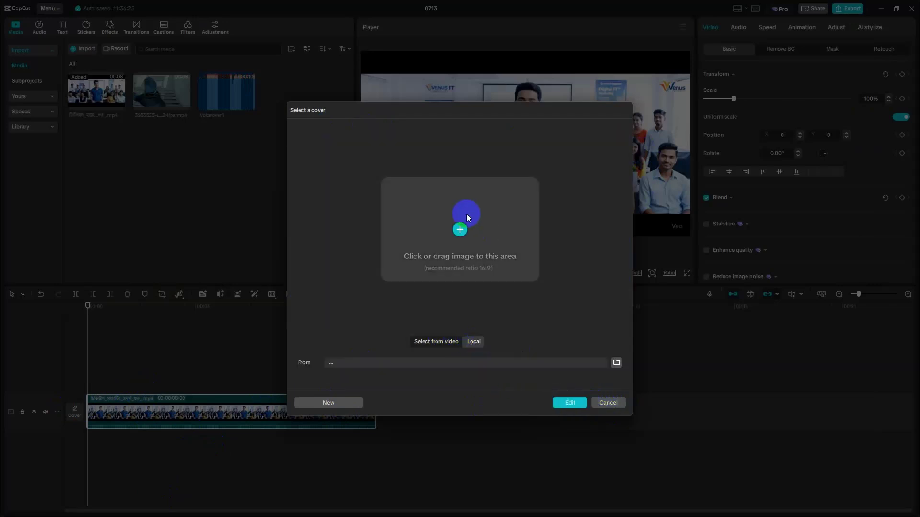
pyautogui.click(456, 223)
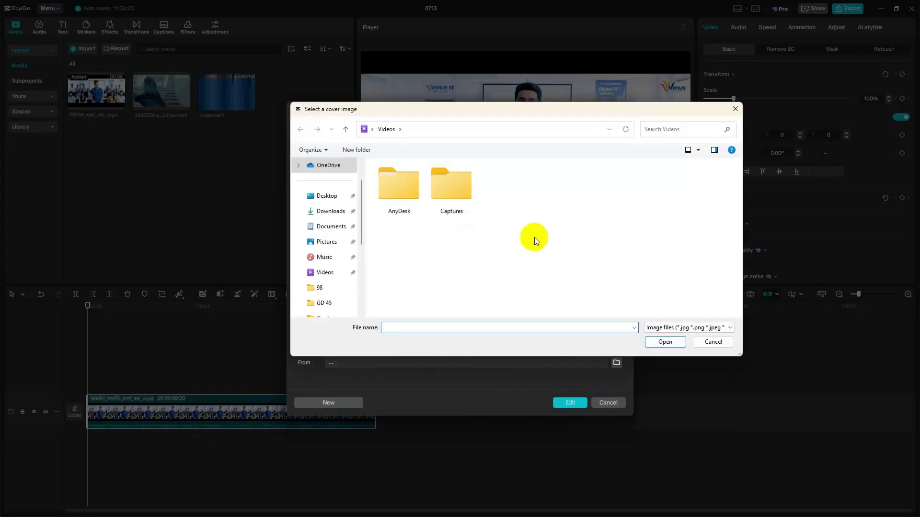
pyautogui.click(329, 211)
pyautogui.scroll(-2, 579, 232)
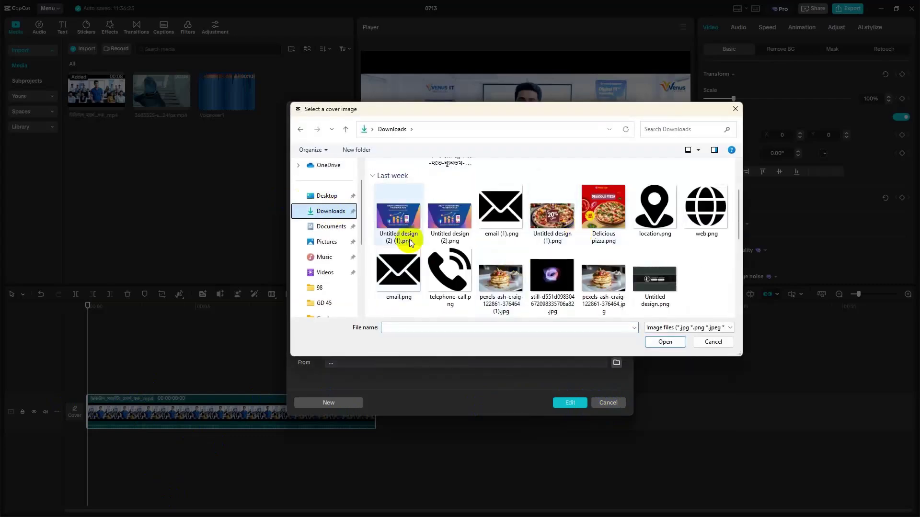
pyautogui.doubleClick(451, 223)
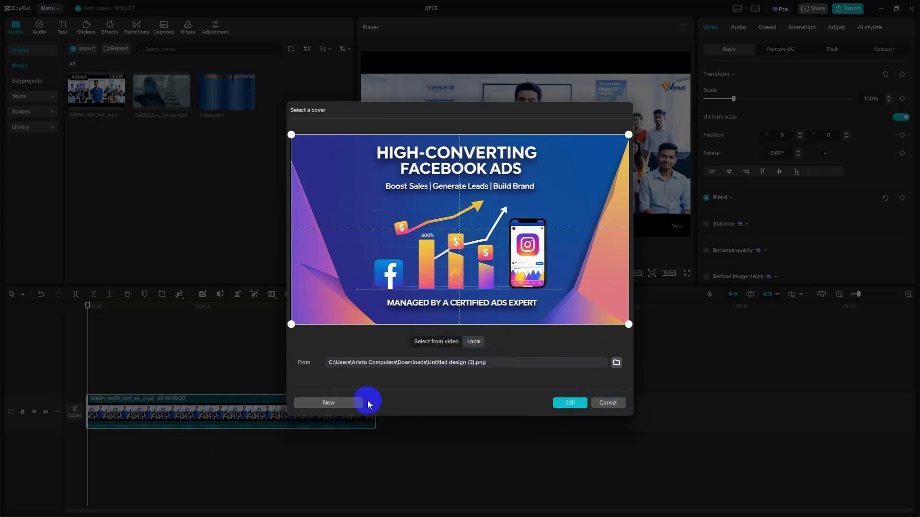
pyautogui.click(574, 403)
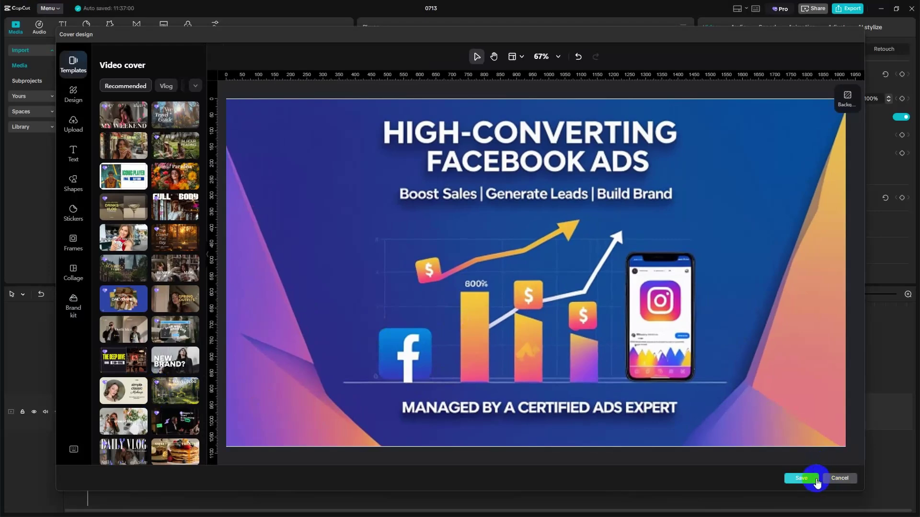
pyautogui.click(810, 480)
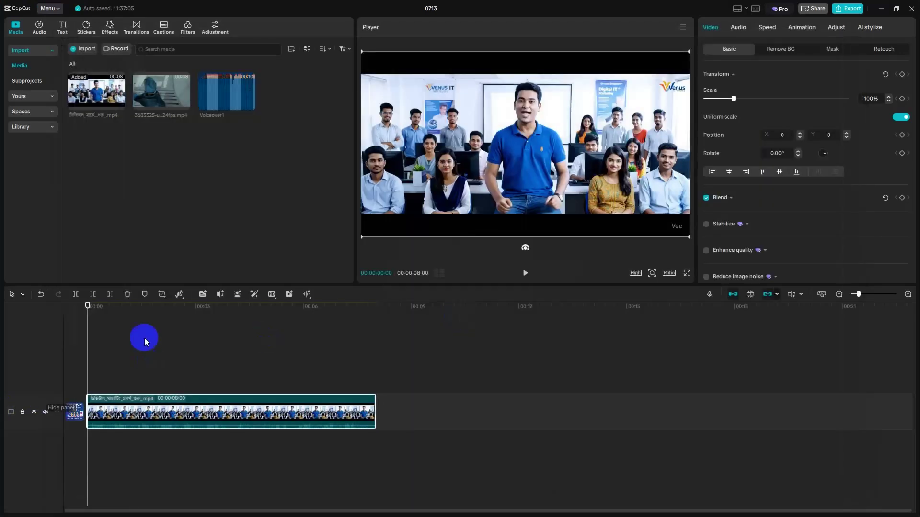
# - Briefly play the video from its start, pause it, and deselect the clip
pyautogui.click(526, 273)
pyautogui.click(528, 274)
pyautogui.click(78, 356)
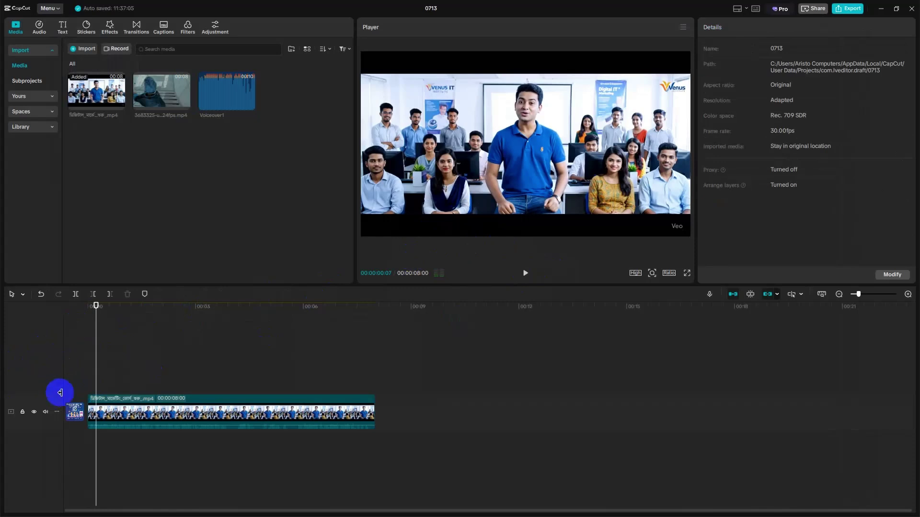
pyautogui.click(75, 415)
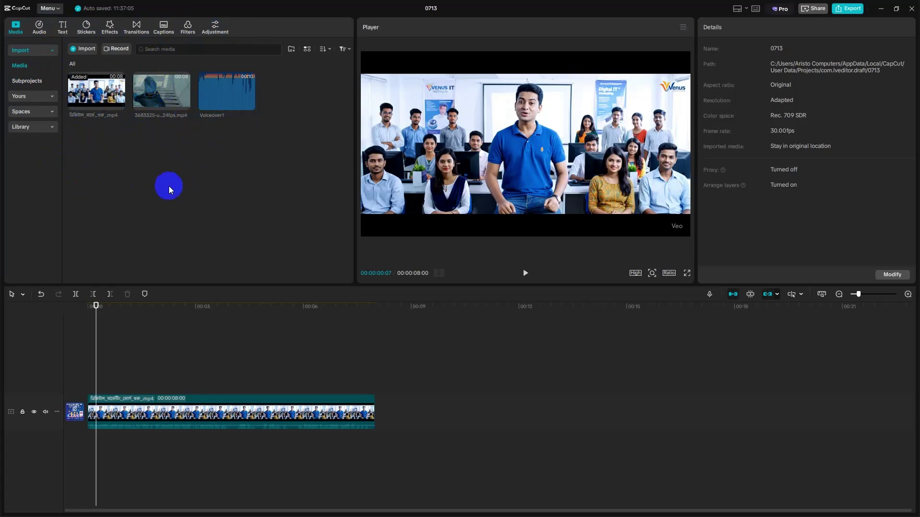
# - Import the two "Untitled design (2)" images, email (1).png, Untitled design (1).png and Delicious pizza.png into the project media
pyautogui.click(82, 49)
pyautogui.moveTo(84, 207); pyautogui.dragTo(341, 220)
pyautogui.click(378, 240)
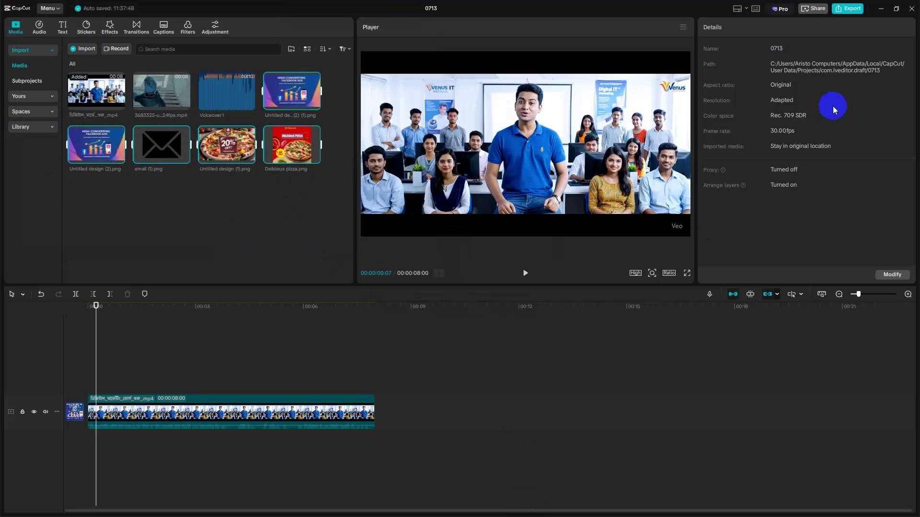
# - Switch to File Explorer and bring location.png, web.png, email.png and telephone-call.png from Downloads straight into CapCut's project media
pyautogui.press('super+e')
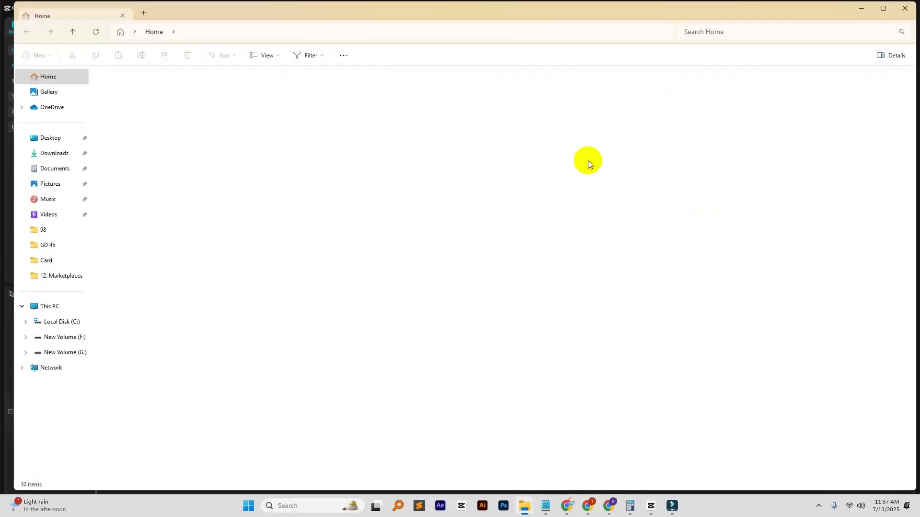
pyautogui.click(59, 154)
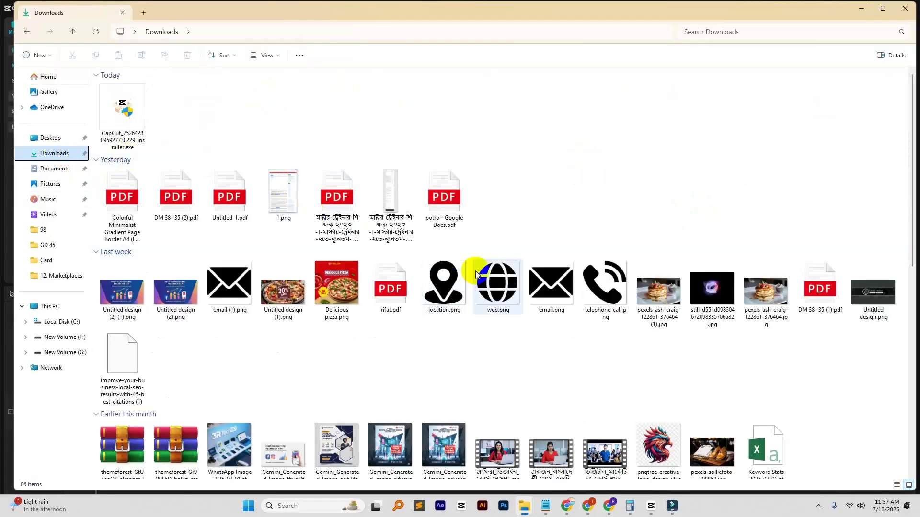
pyautogui.click(425, 300)
pyautogui.keyDown('shift'); pyautogui.click(600, 302); pyautogui.keyUp('shift')
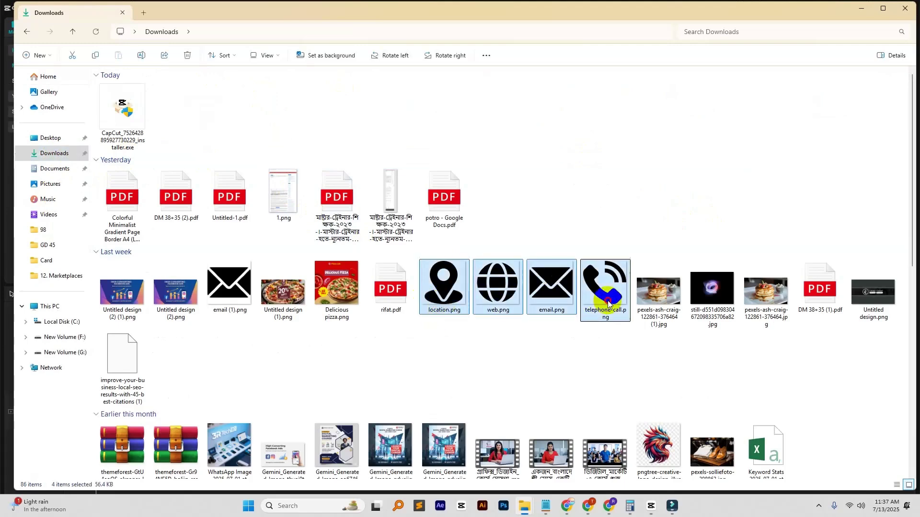
pyautogui.moveTo(813, 15); pyautogui.dragTo(858, 240)
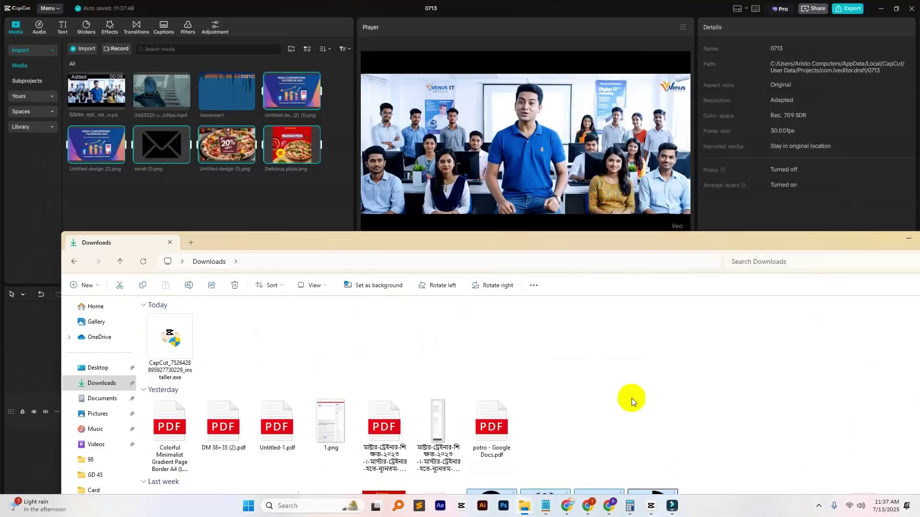
pyautogui.moveTo(648, 491); pyautogui.dragTo(294, 207)
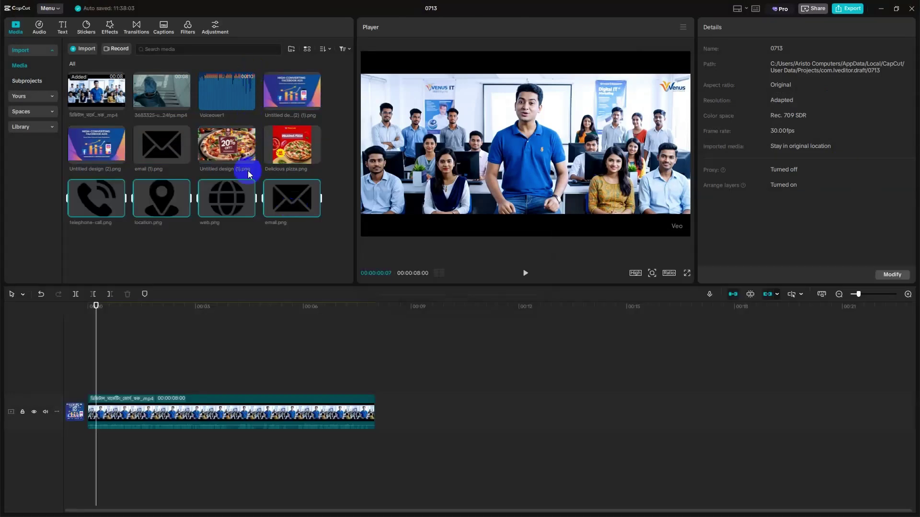
pyautogui.click(270, 248)
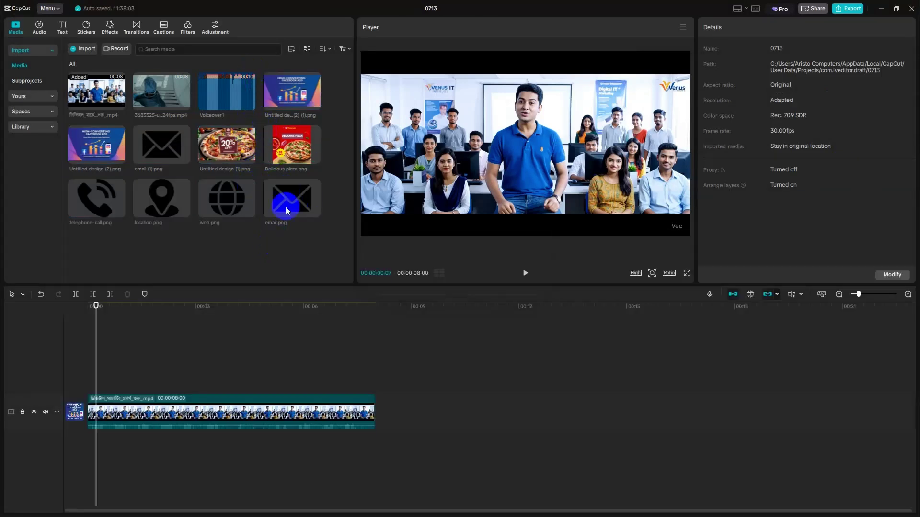
# - Try to group all project media by Scenes with the smart organizer, allowing the media upload, and cancel the grouping
pyautogui.click(291, 49)
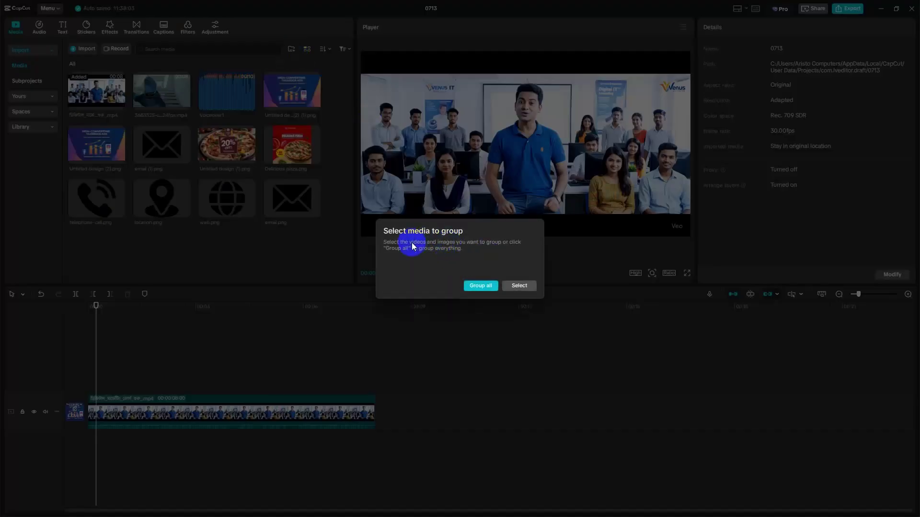
pyautogui.click(517, 285)
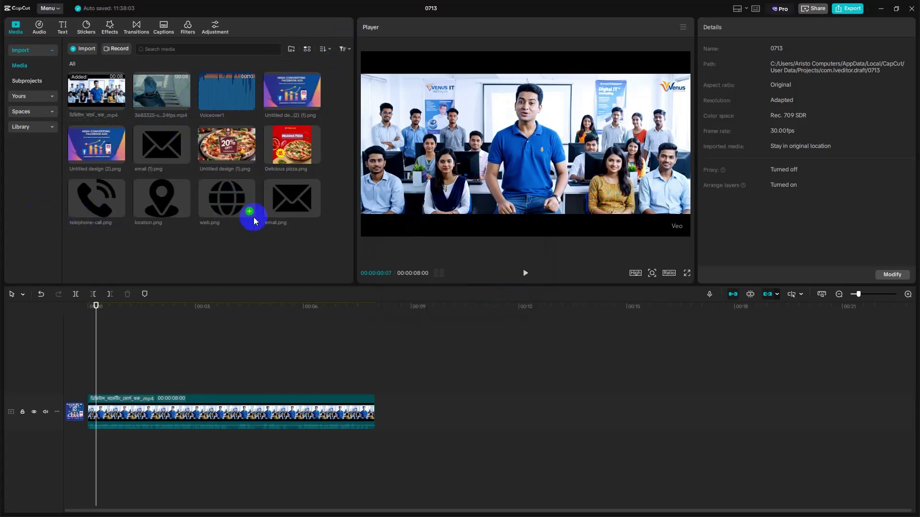
pyautogui.click(291, 50)
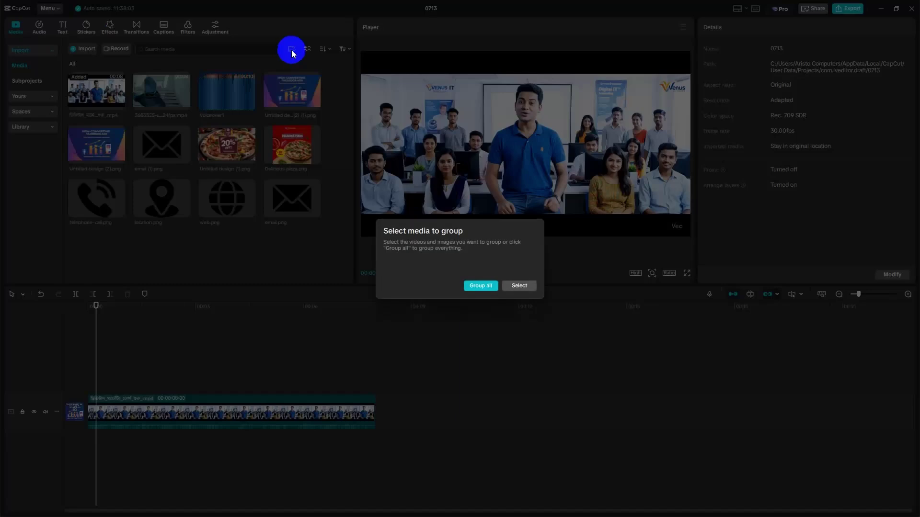
pyautogui.click(485, 287)
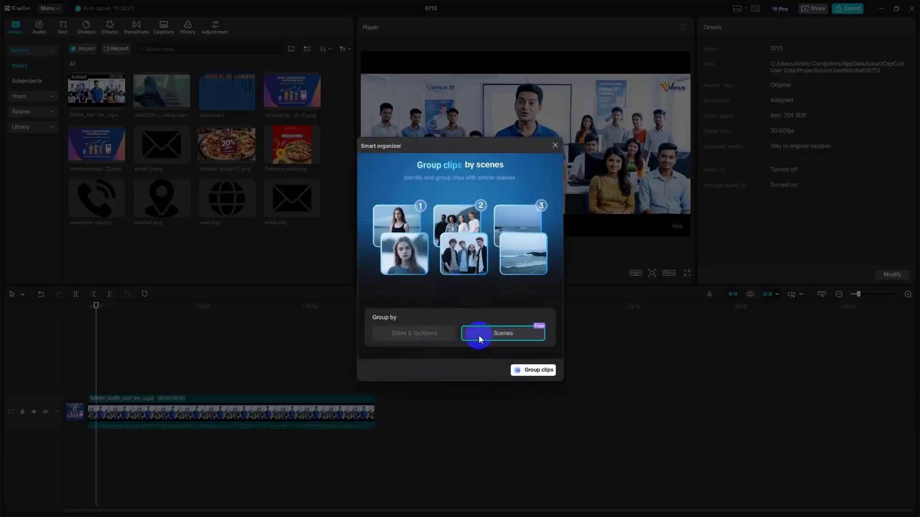
pyautogui.click(421, 331)
pyautogui.click(542, 375)
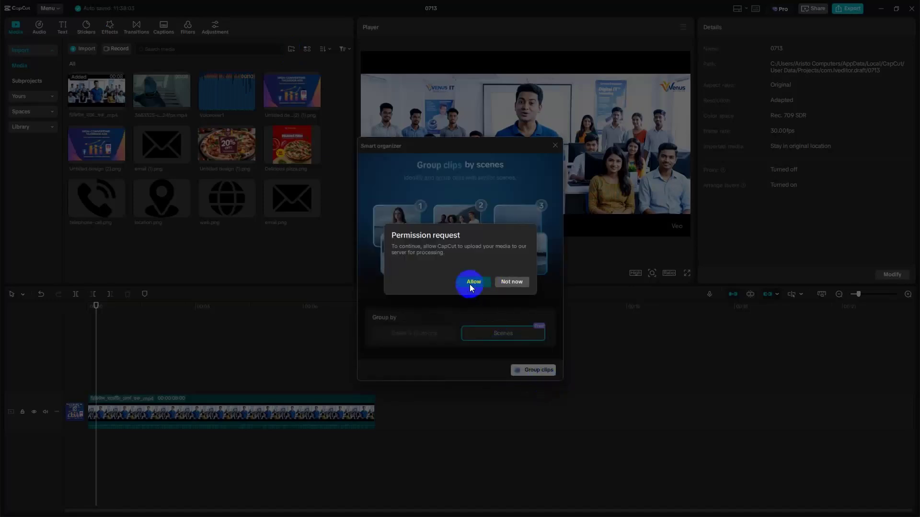
pyautogui.click(469, 284)
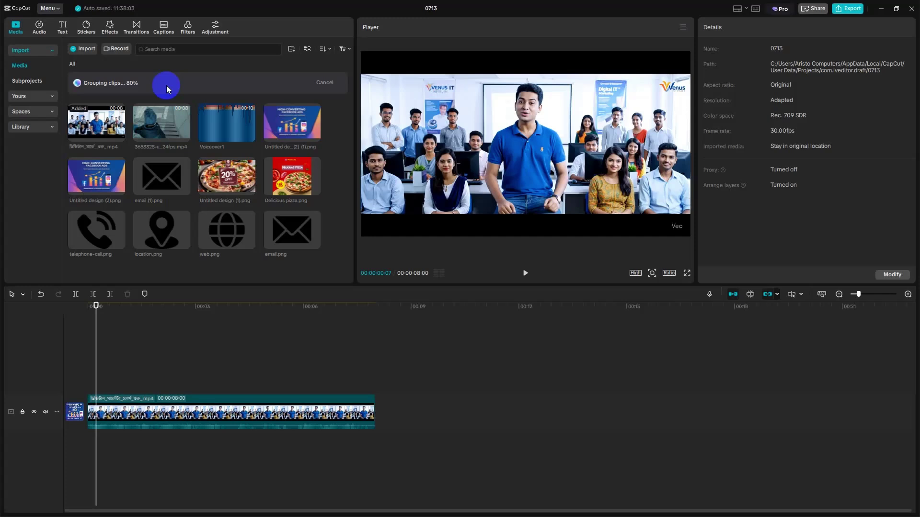
pyautogui.click(326, 84)
pyautogui.click(448, 298)
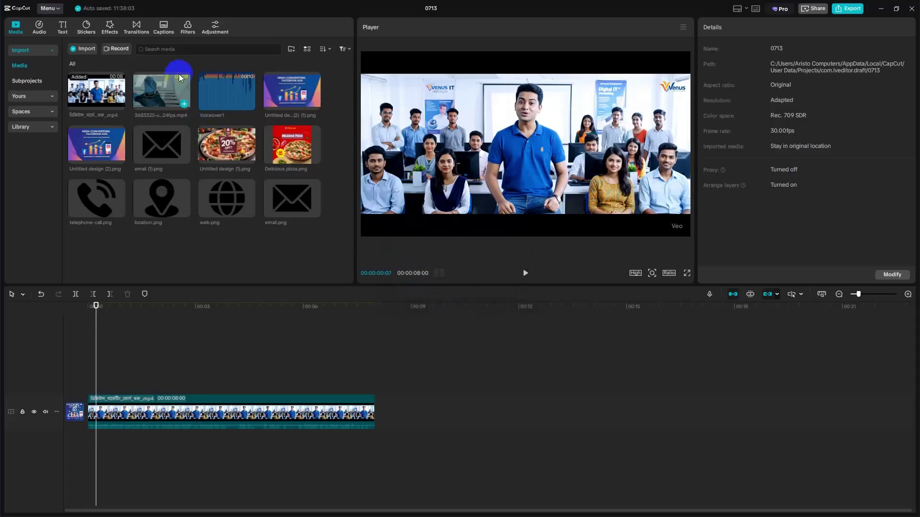
# - Show the project media as full-width filmstrips, look through the items, and return to the thumbnail grid
pyautogui.click(308, 50)
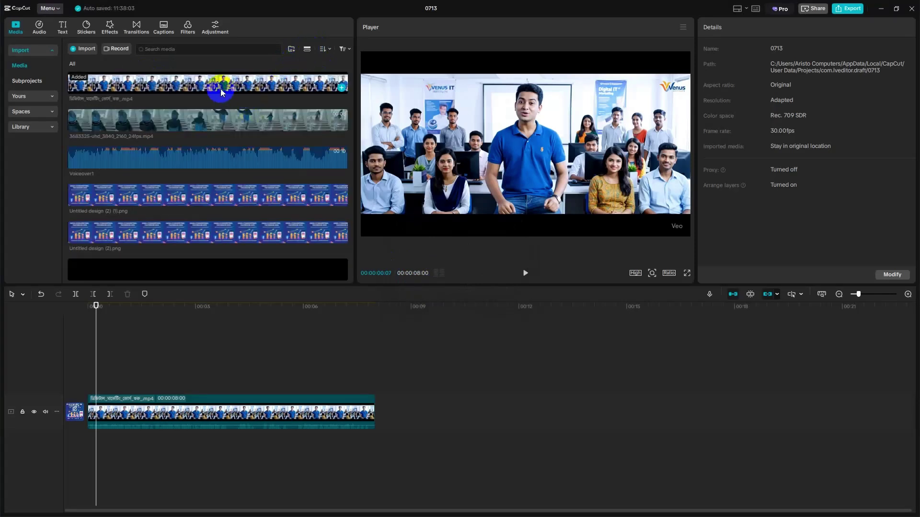
pyautogui.scroll(-6, 218, 217)
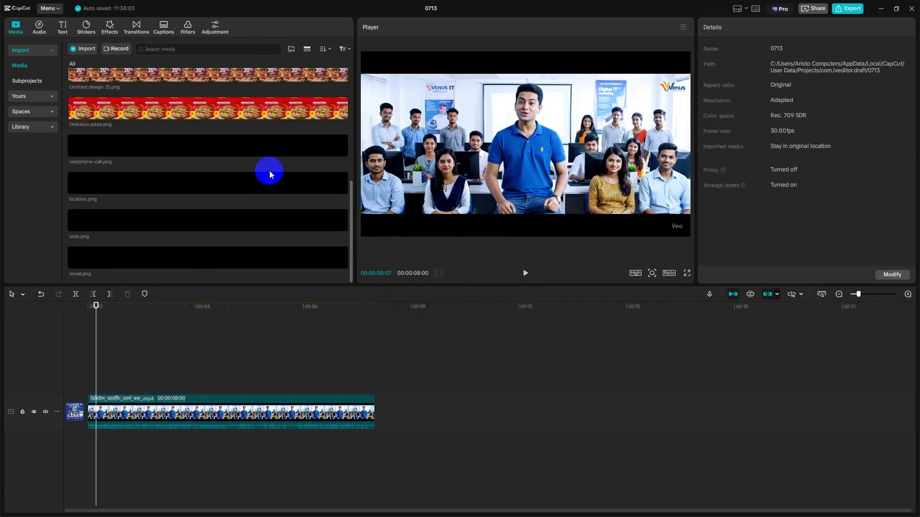
pyautogui.scroll(6, 265, 182)
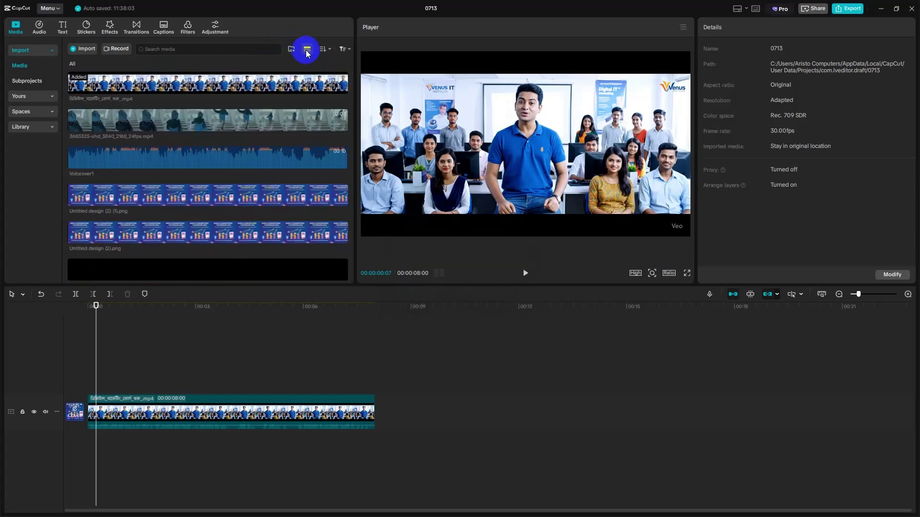
pyautogui.click(307, 50)
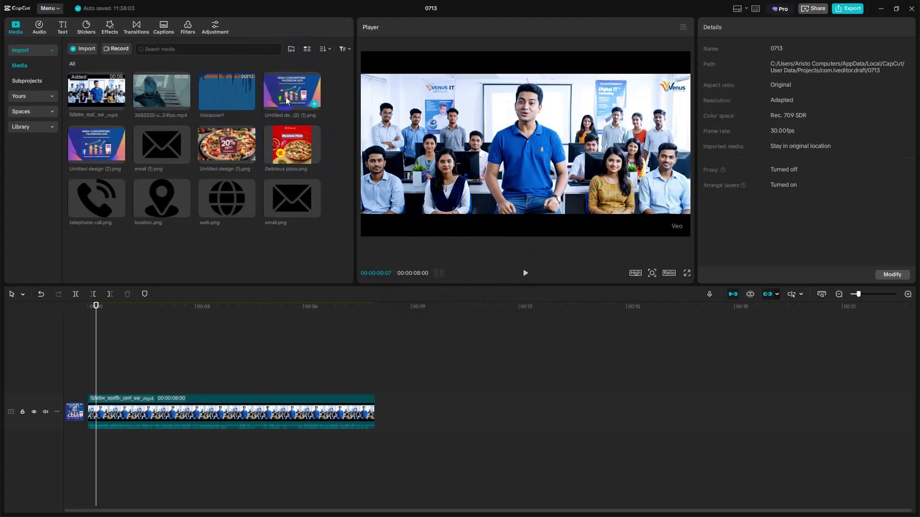
# - Sort the project media by time created, name, type and duration in turn, and return to sorting by time imported
pyautogui.click(329, 50)
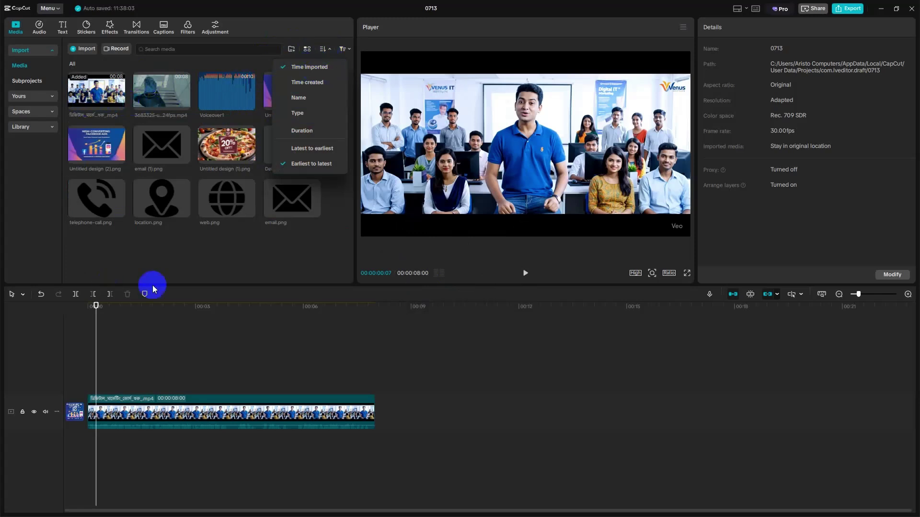
pyautogui.click(314, 254)
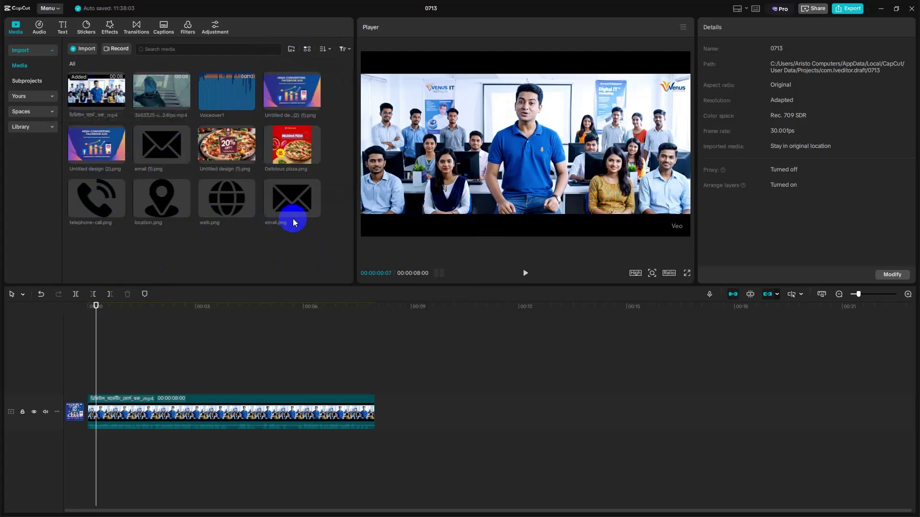
pyautogui.click(327, 53)
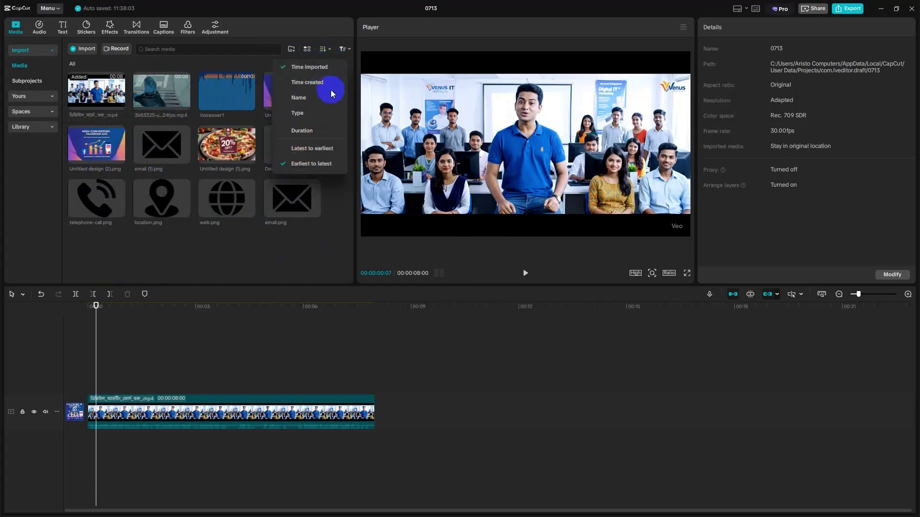
pyautogui.click(310, 84)
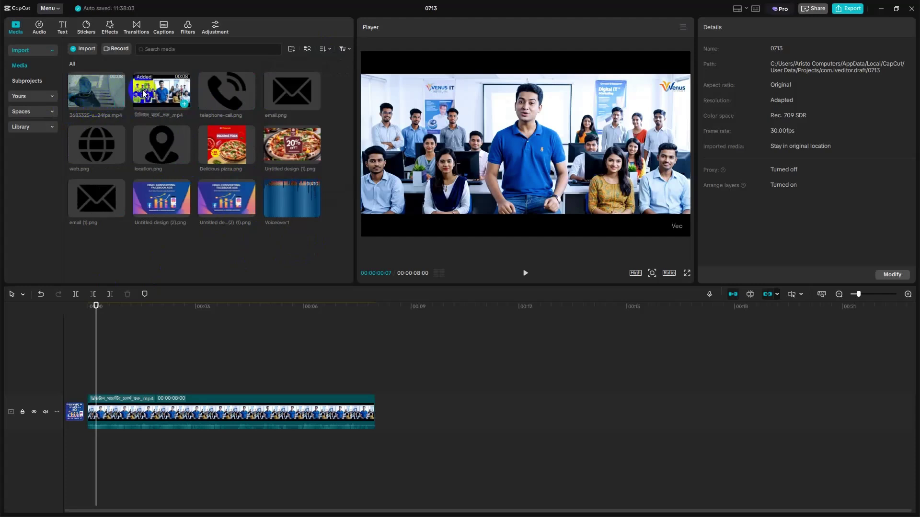
pyautogui.click(325, 49)
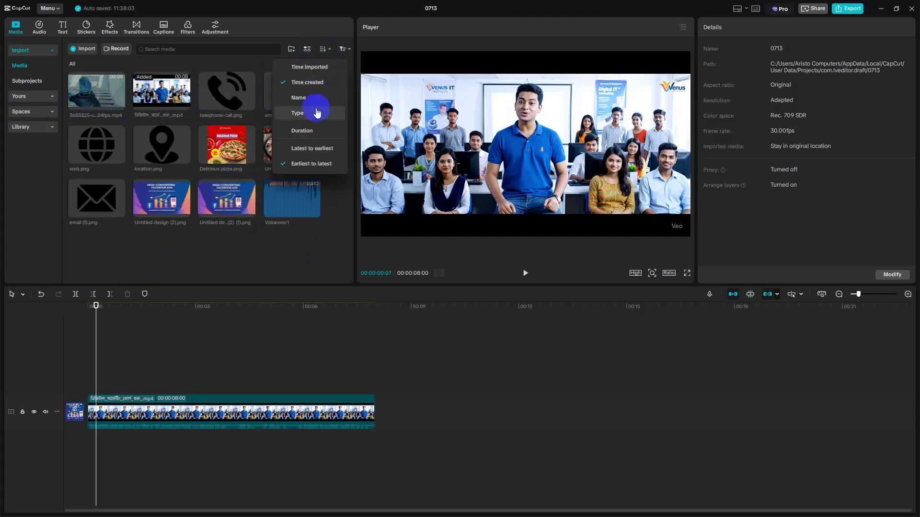
pyautogui.click(301, 97)
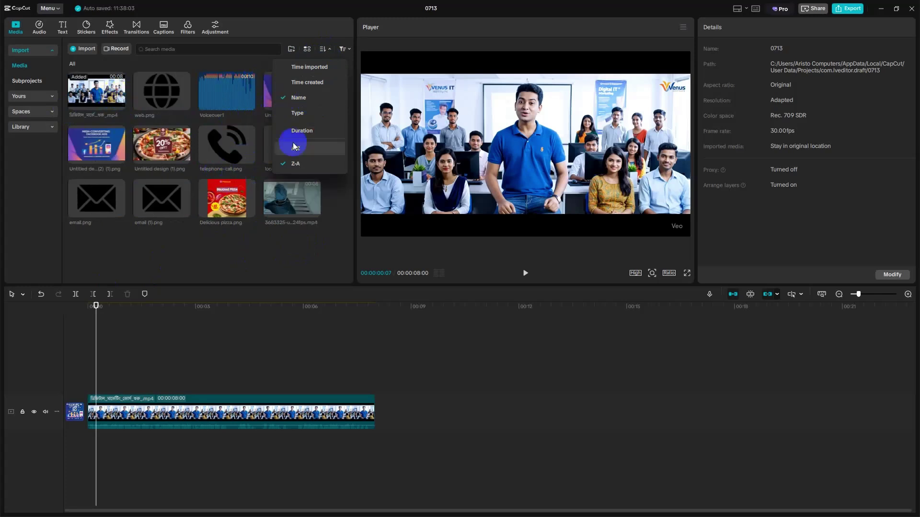
pyautogui.click(296, 113)
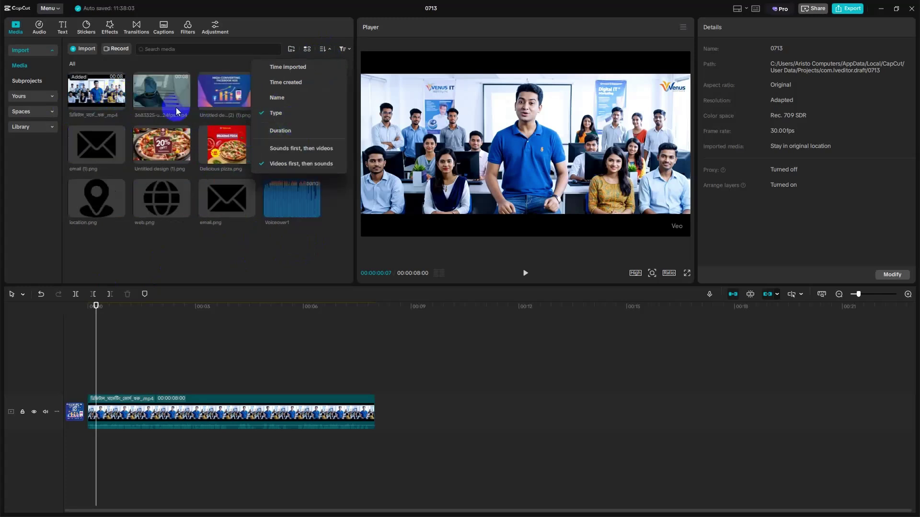
pyautogui.click(287, 129)
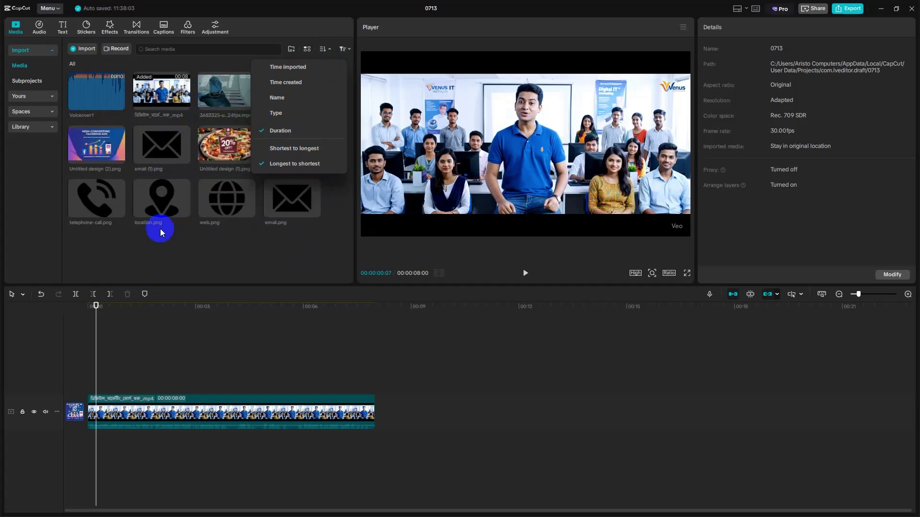
pyautogui.click(318, 67)
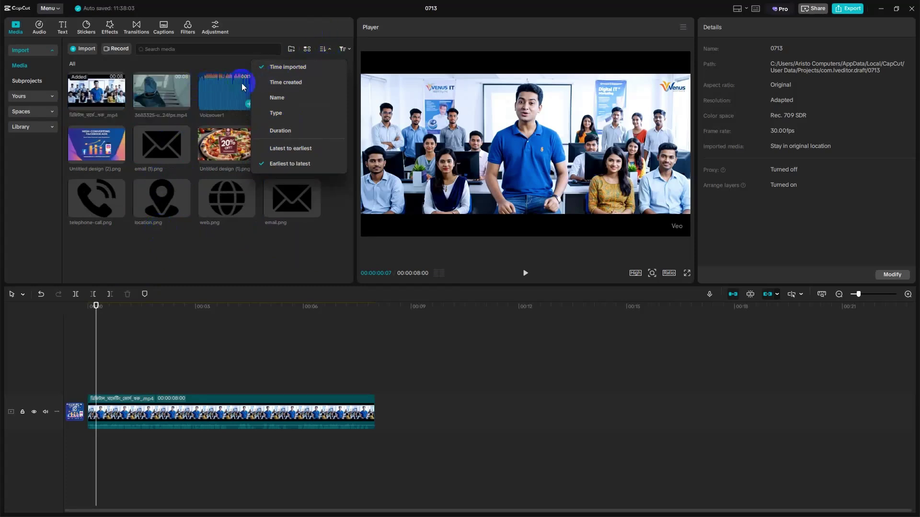
# - Filter the project media to audio only and to videos only, and show all media types again
pyautogui.click(344, 50)
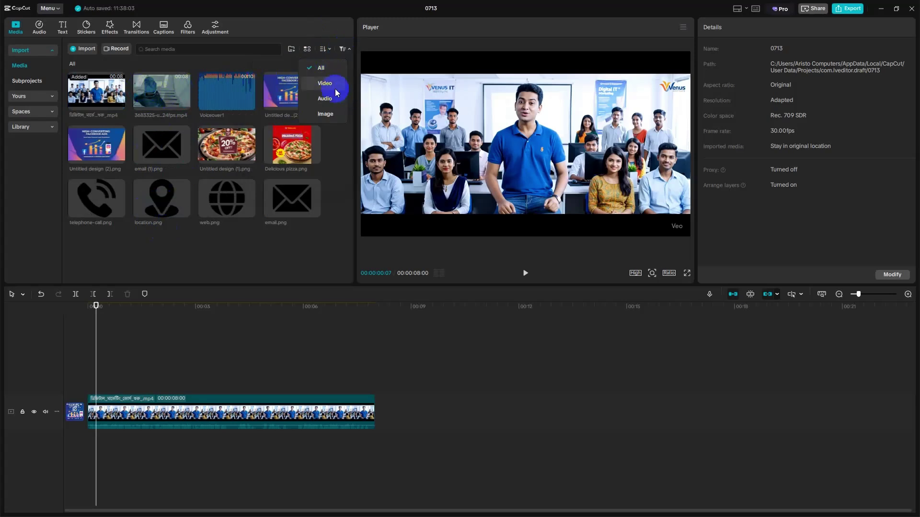
pyautogui.click(320, 239)
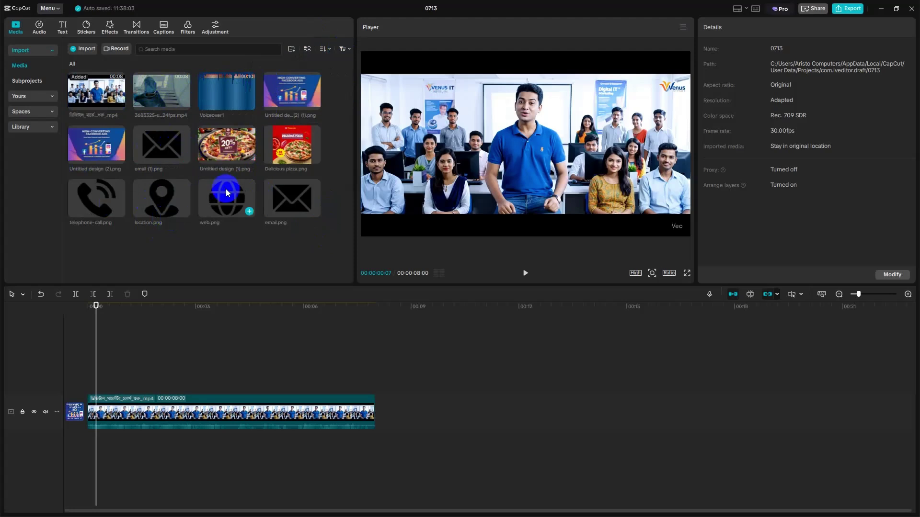
pyautogui.click(344, 49)
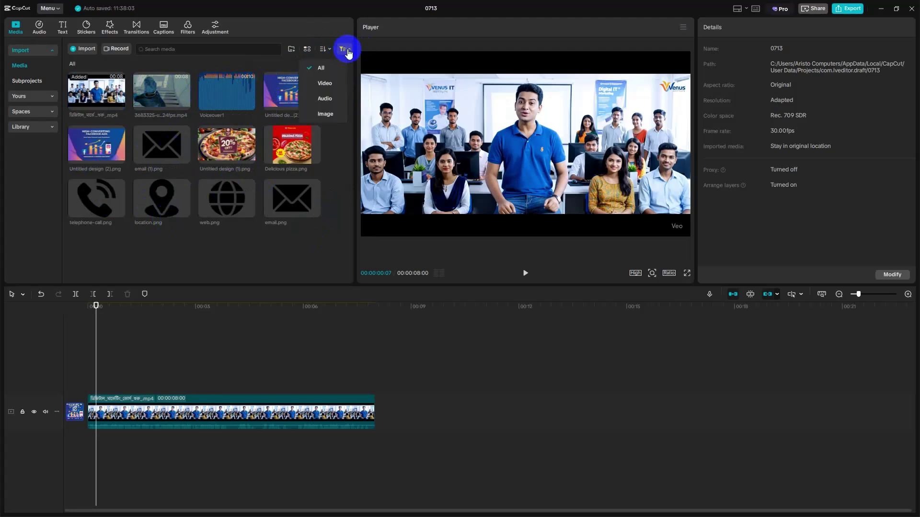
pyautogui.click(329, 113)
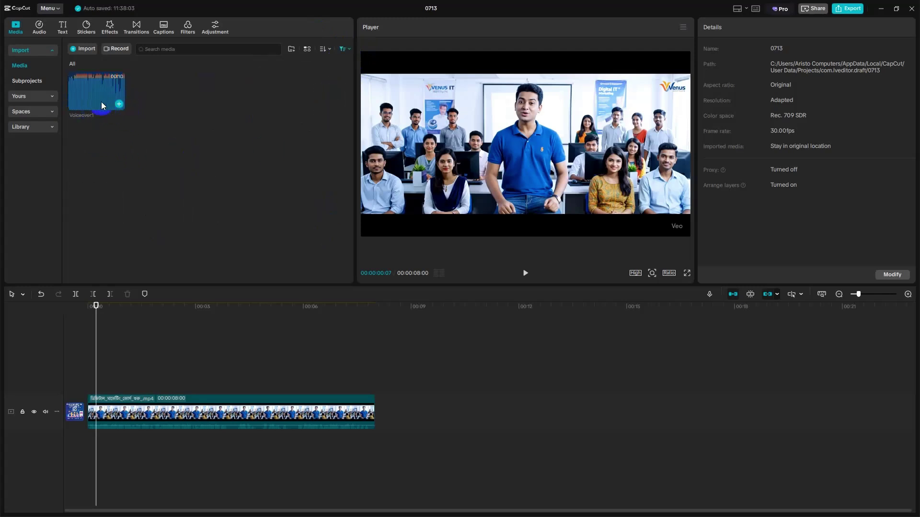
pyautogui.click(341, 60)
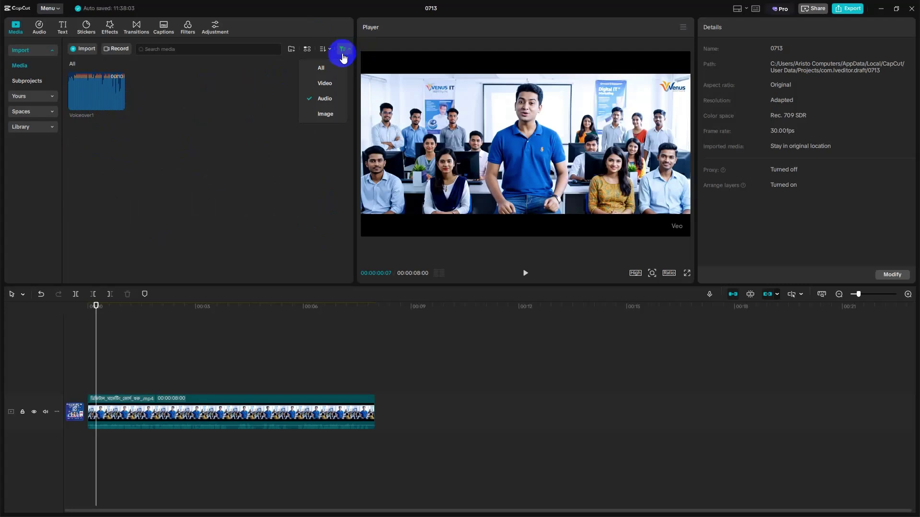
pyautogui.click(324, 85)
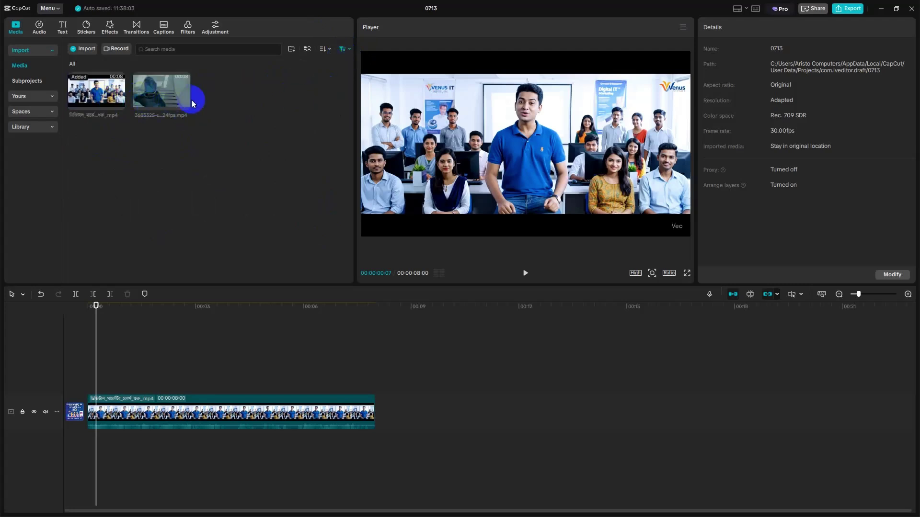
pyautogui.click(342, 49)
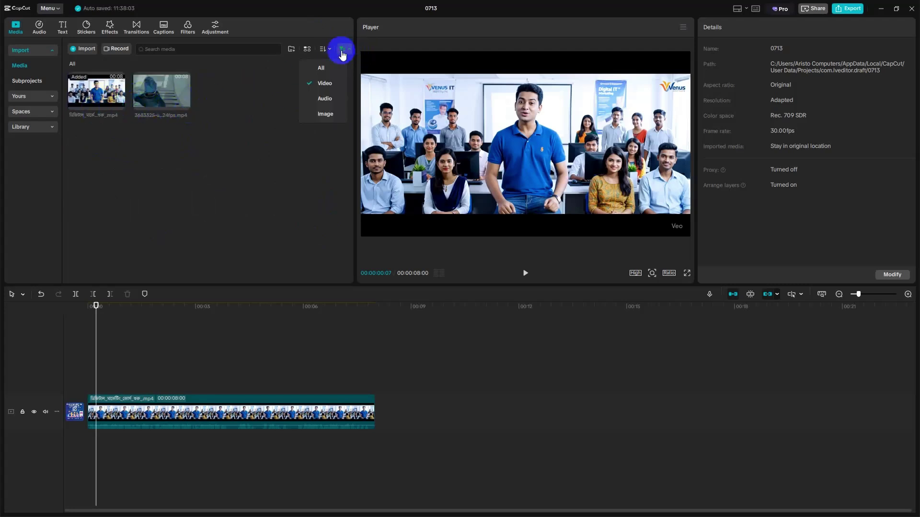
pyautogui.click(326, 66)
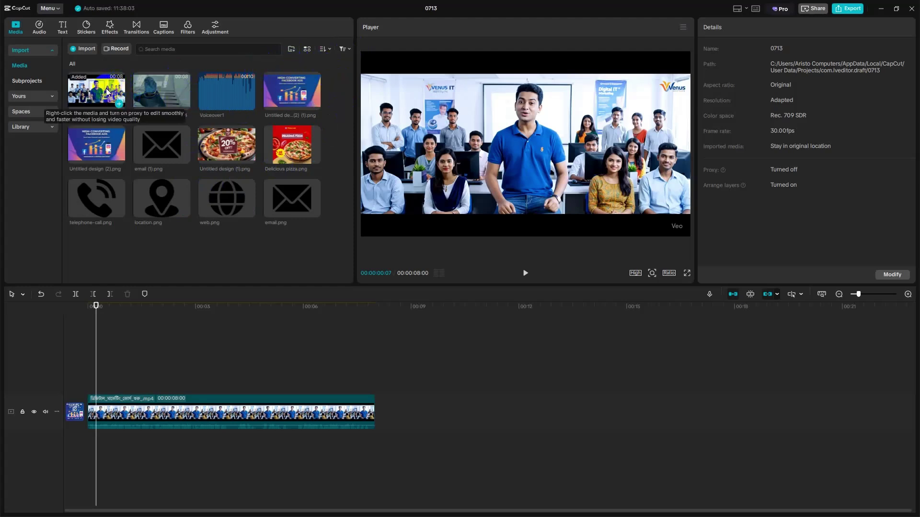
# - Trim the first video in the project media to a section of about 3 seconds and add it at the start of the timeline
pyautogui.click(67, 93)
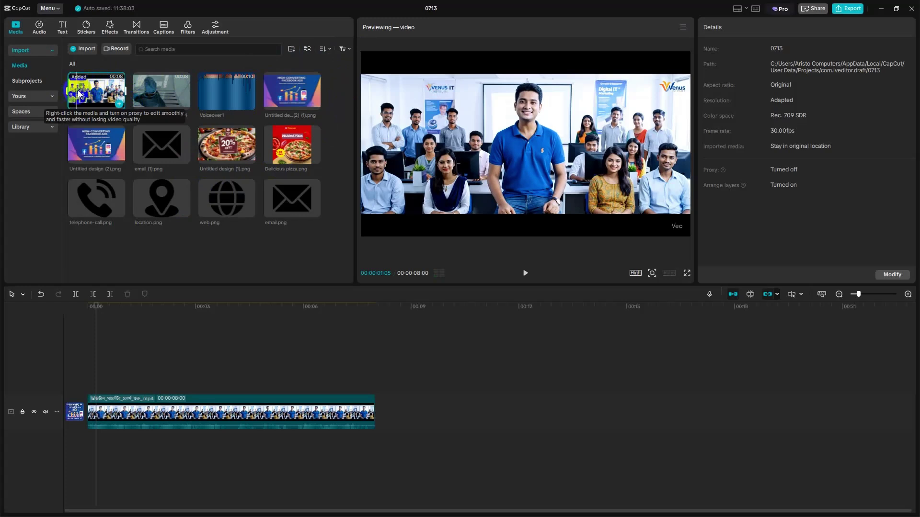
pyautogui.moveTo(329, 328); pyautogui.dragTo(308, 347)
pyautogui.moveTo(90, 102); pyautogui.dragTo(408, 427)
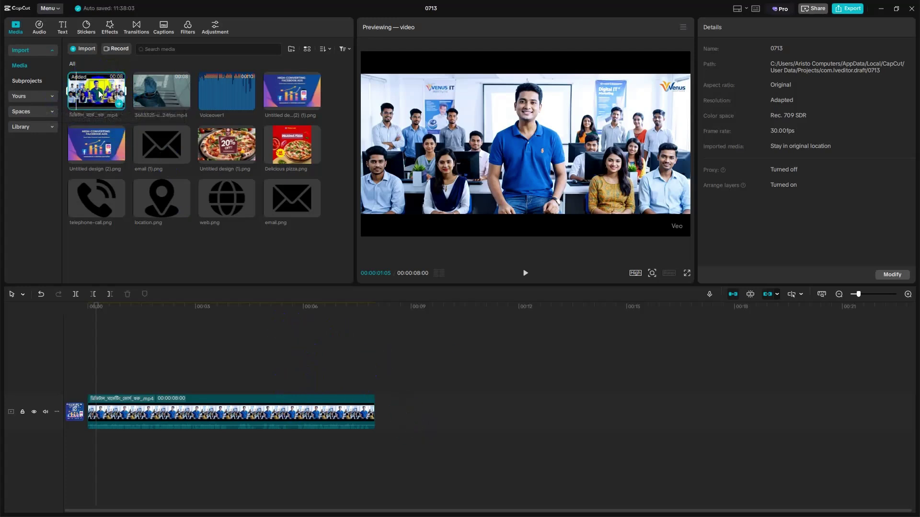
pyautogui.click(67, 92)
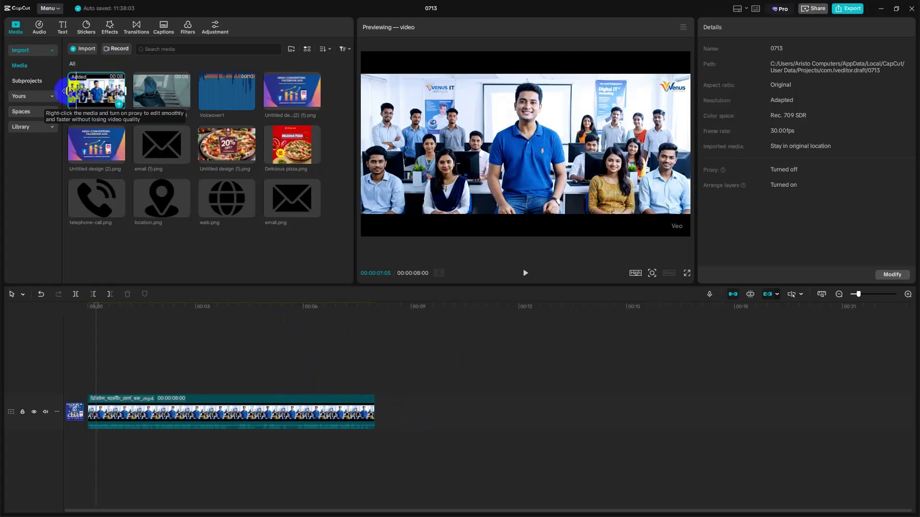
pyautogui.click(113, 102)
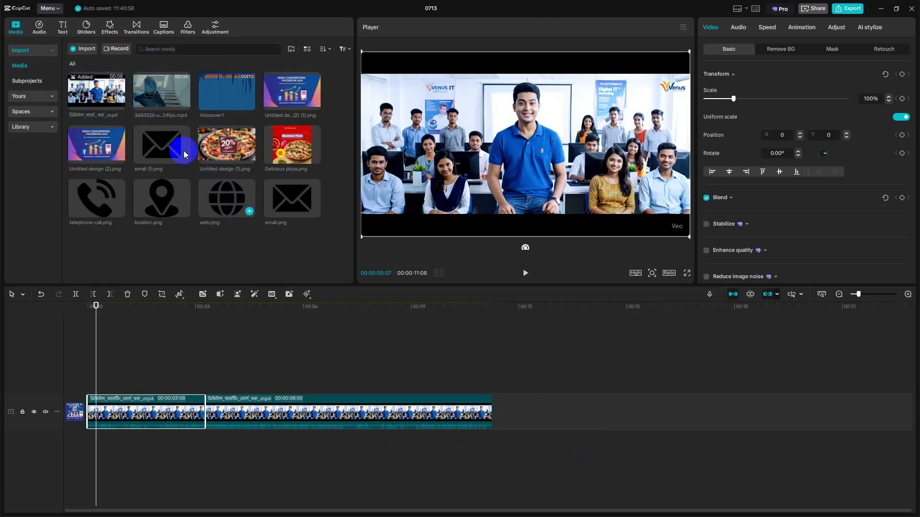
# - Look through the Subprojects and Favorites sections and the stock library's Trending, Christmas&New Year and Green Screen categories
pyautogui.click(23, 81)
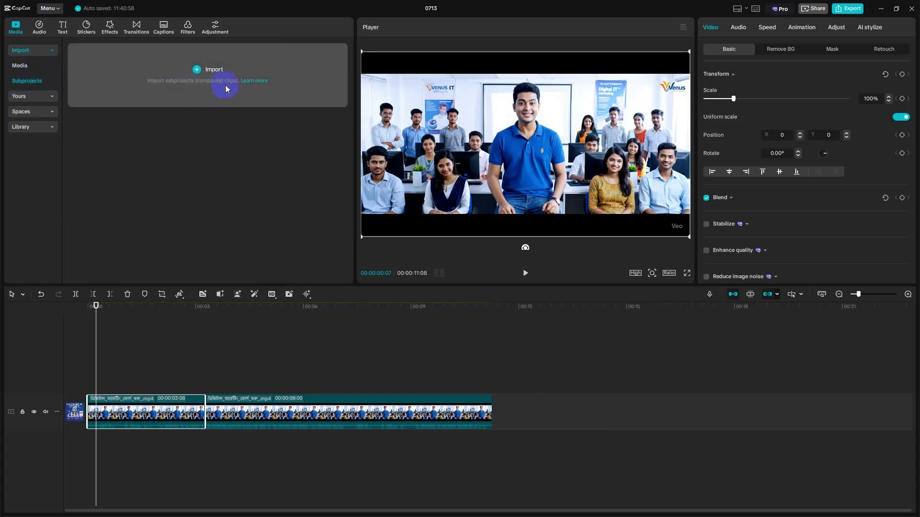
pyautogui.click(45, 94)
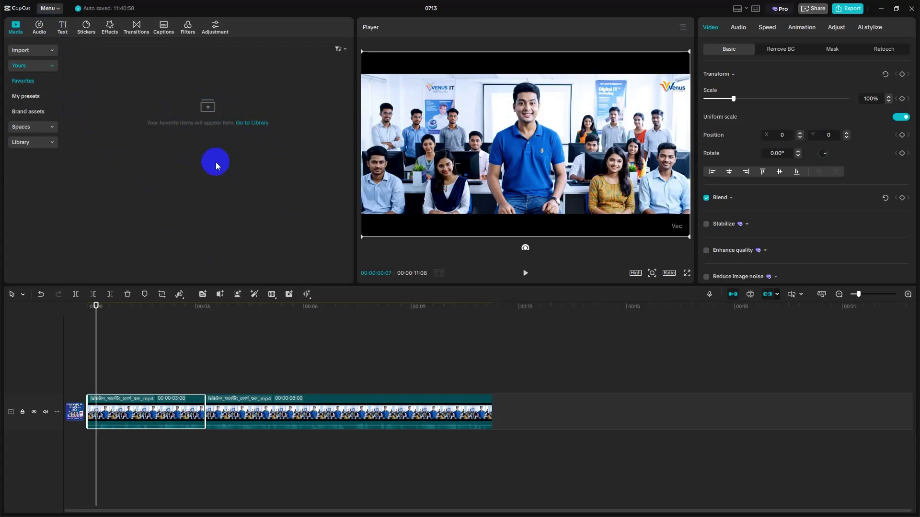
pyautogui.click(24, 142)
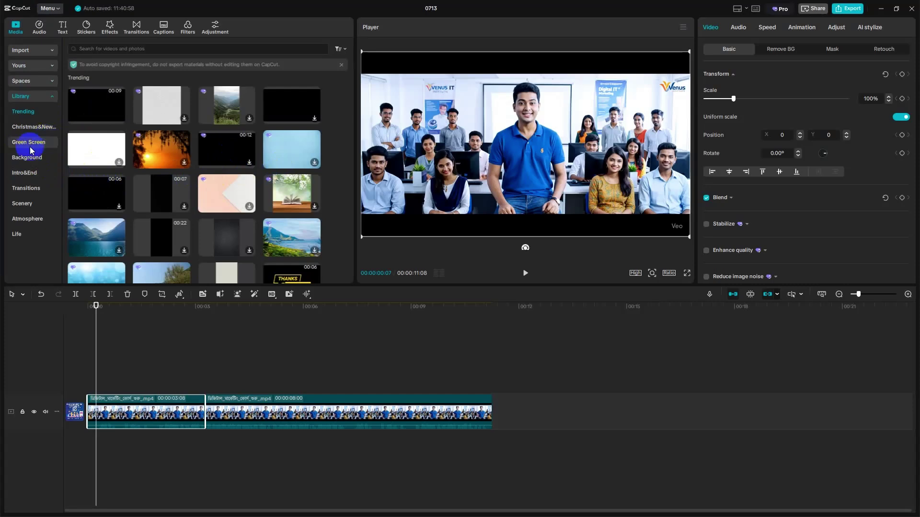
pyautogui.scroll(-10, 302, 175)
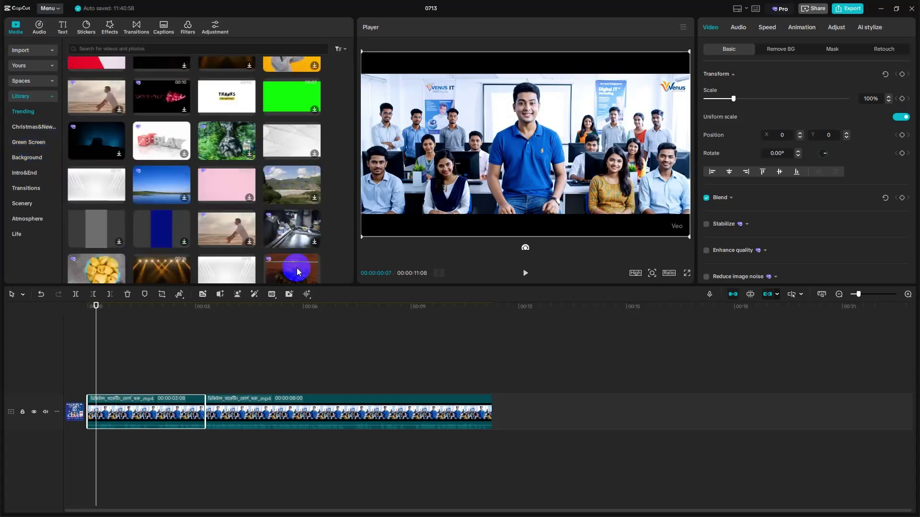
pyautogui.scroll(-5, 297, 268)
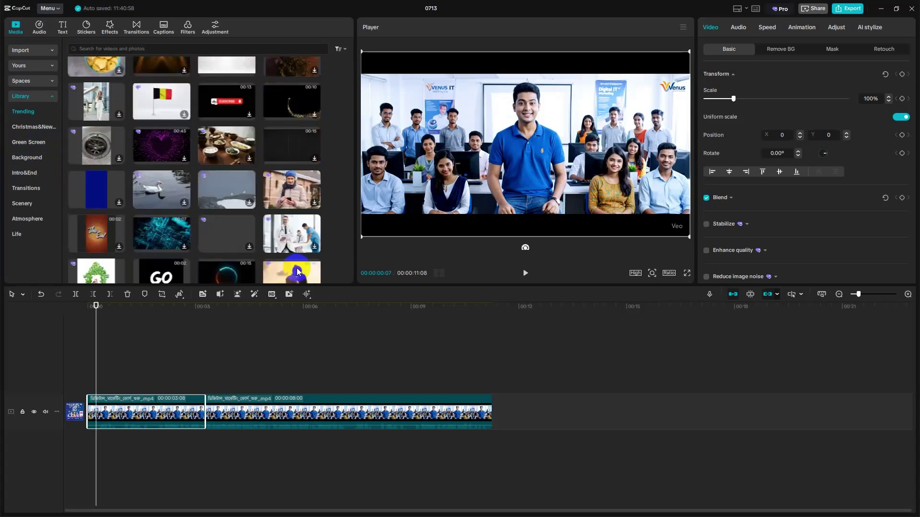
pyautogui.scroll(15, 297, 272)
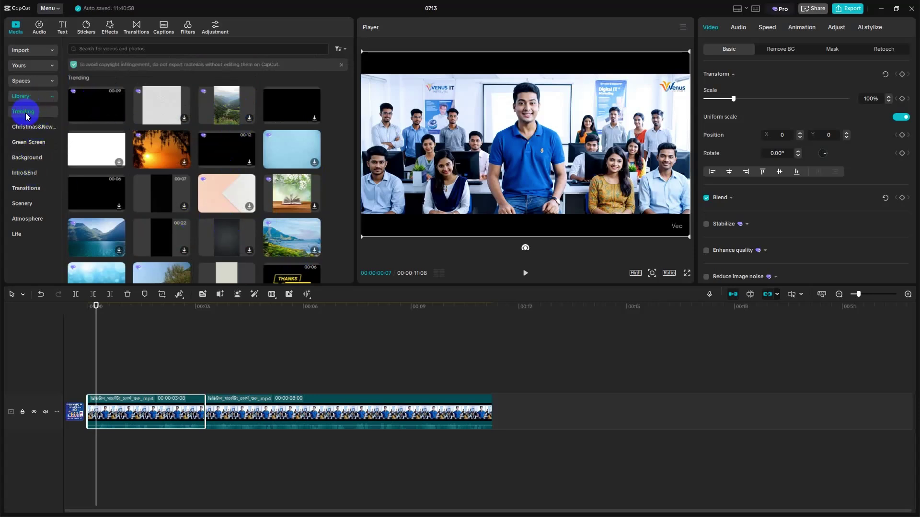
pyautogui.click(34, 131)
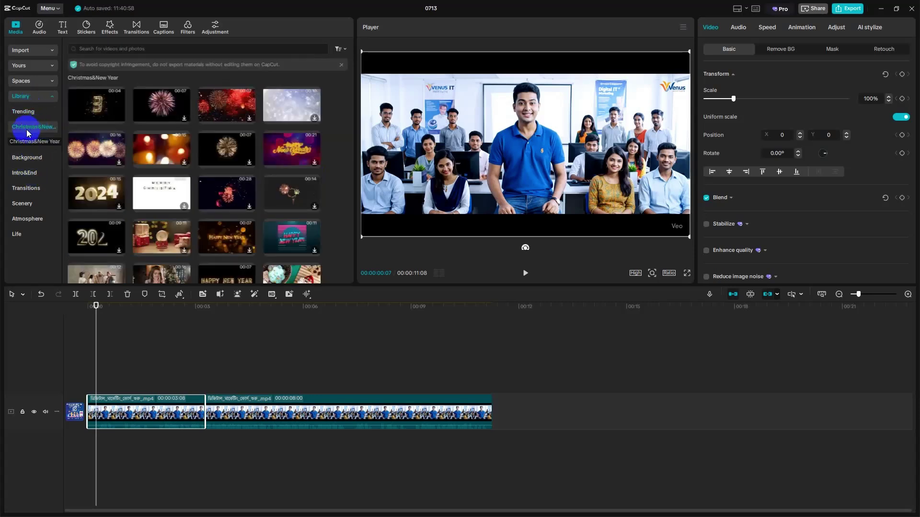
pyautogui.click(34, 143)
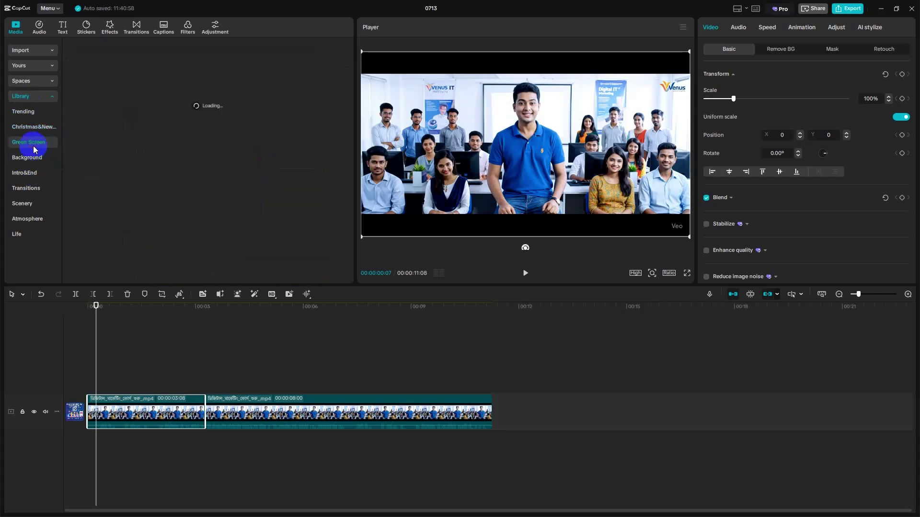
# - Download the blue ink-in-water clip from the library's Transitions category and add it at the start of the timeline
pyautogui.click(26, 189)
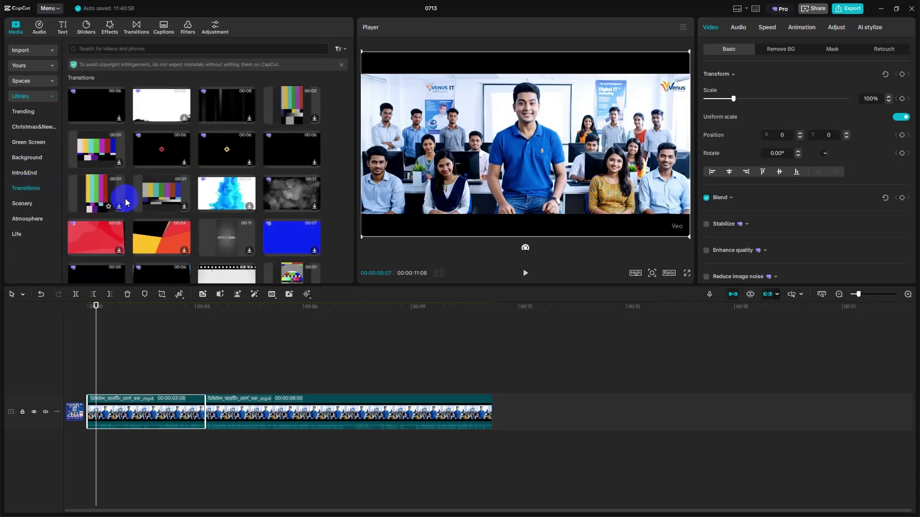
pyautogui.click(247, 206)
pyautogui.click(248, 206)
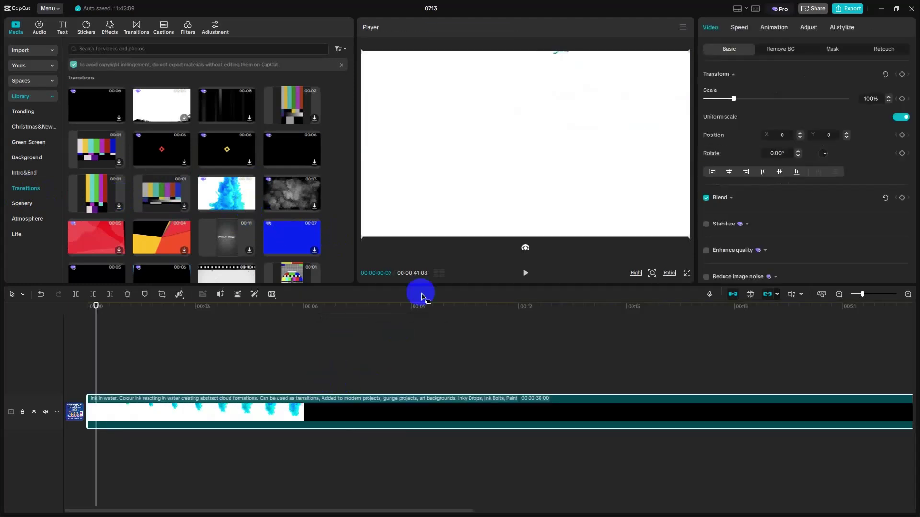
# - Play the ink clip from the beginning of the timeline and pause at about 6 seconds
pyautogui.click(85, 352)
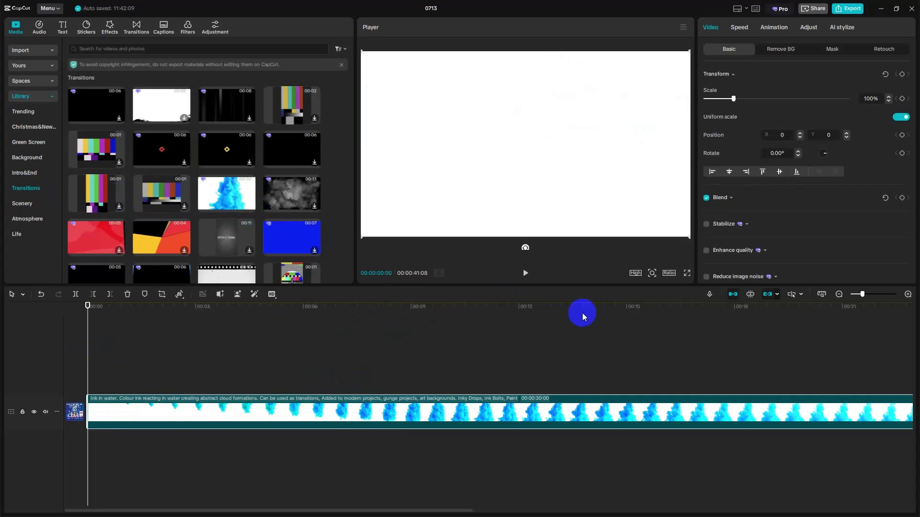
pyautogui.click(525, 273)
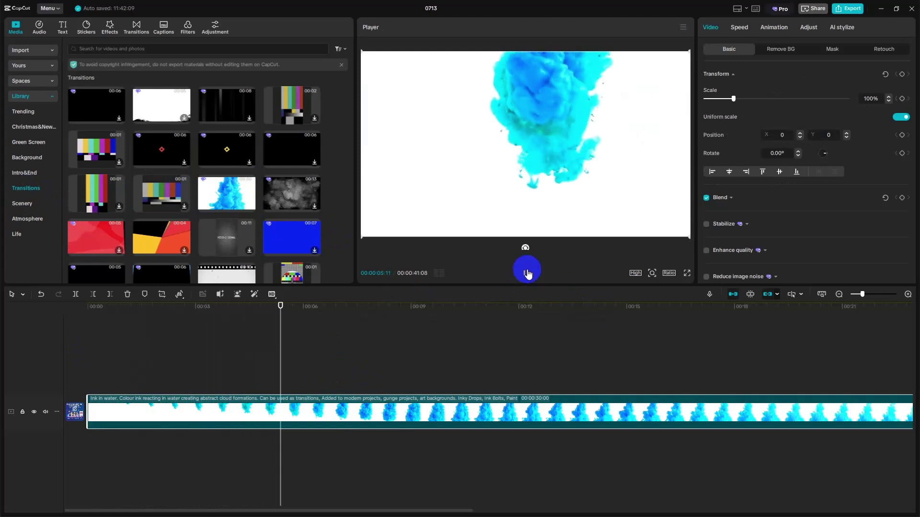
pyautogui.click(526, 272)
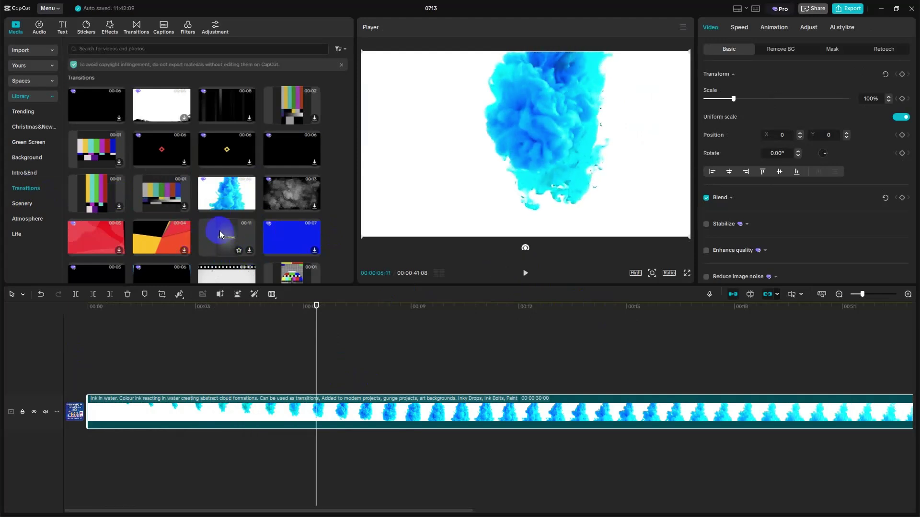
# - Download the old film strip clip from the library's Transitions category, add it at the start of the timeline and play about one second
pyautogui.scroll(-2, 235, 201)
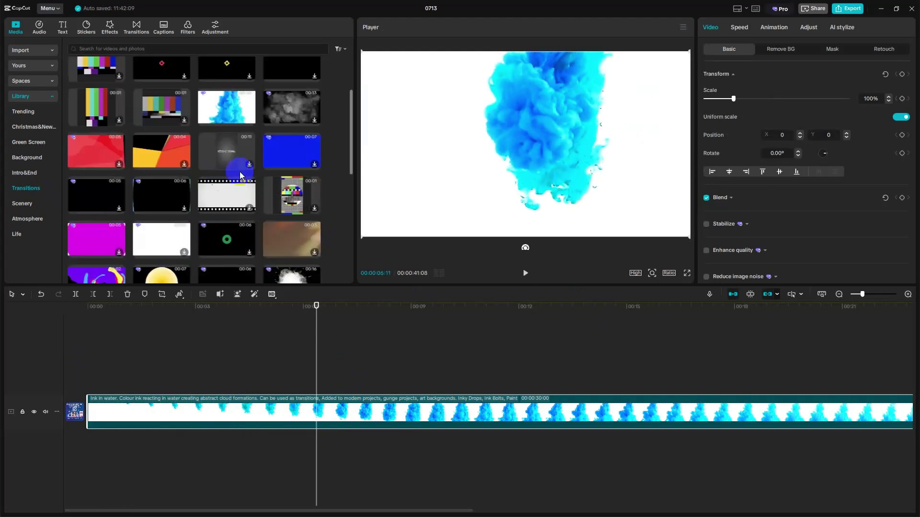
pyautogui.click(250, 209)
pyautogui.click(249, 208)
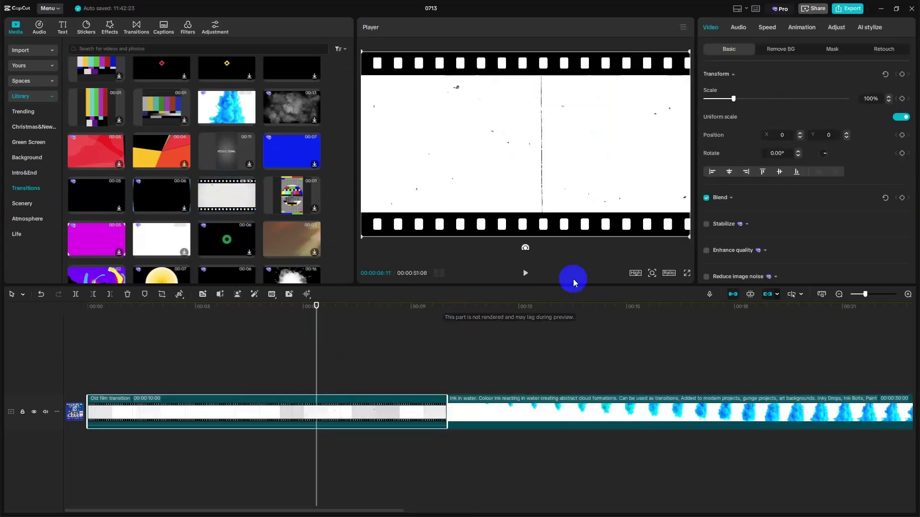
pyautogui.click(525, 272)
pyautogui.click(525, 272)
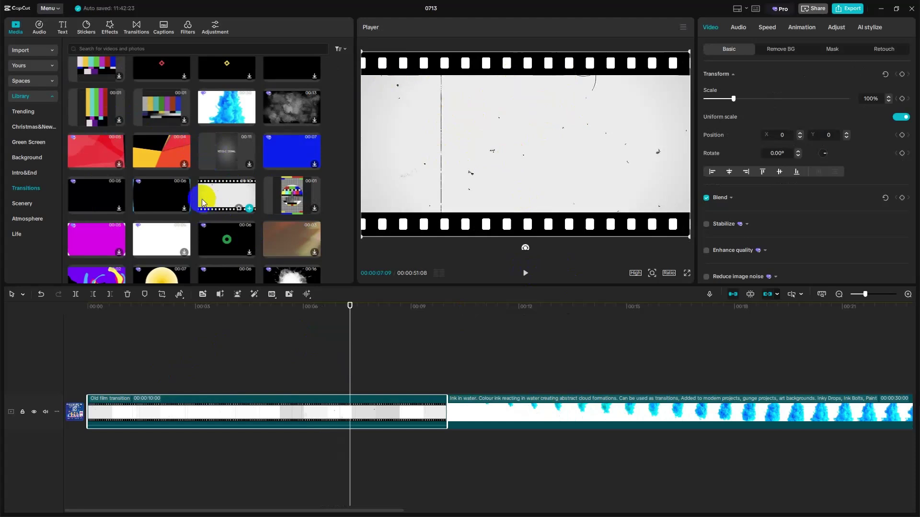
# - Look through the remaining clips in the library's Transitions category
pyautogui.scroll(-5, 205, 182)
pyautogui.scroll(-4, 205, 186)
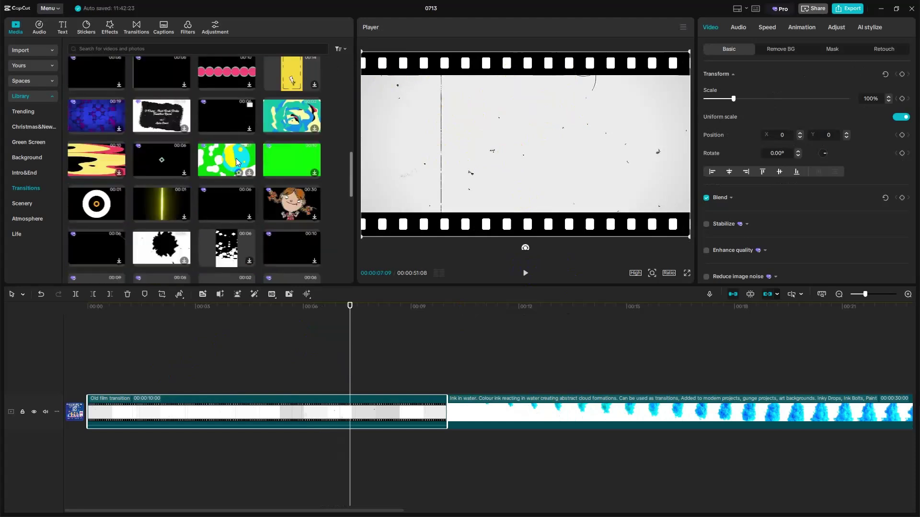
pyautogui.scroll(-3, 264, 148)
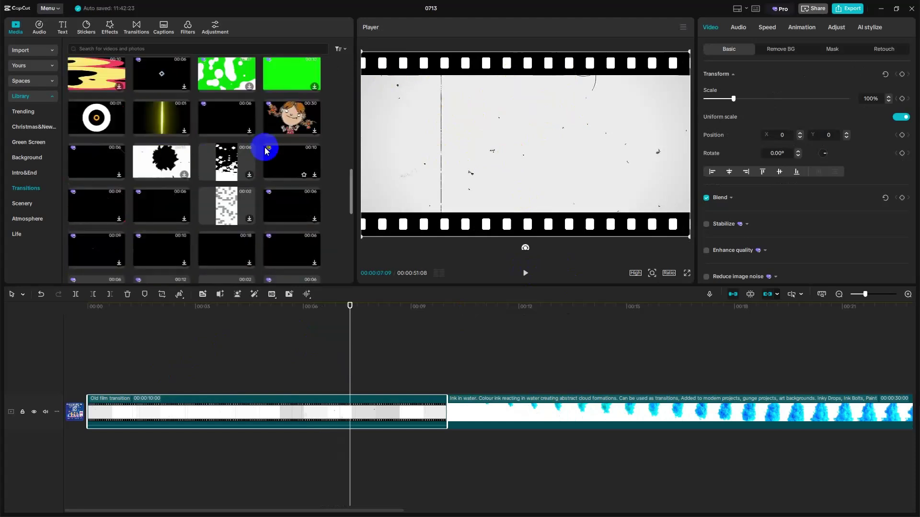
pyautogui.scroll(2, 212, 190)
pyautogui.scroll(10, 212, 186)
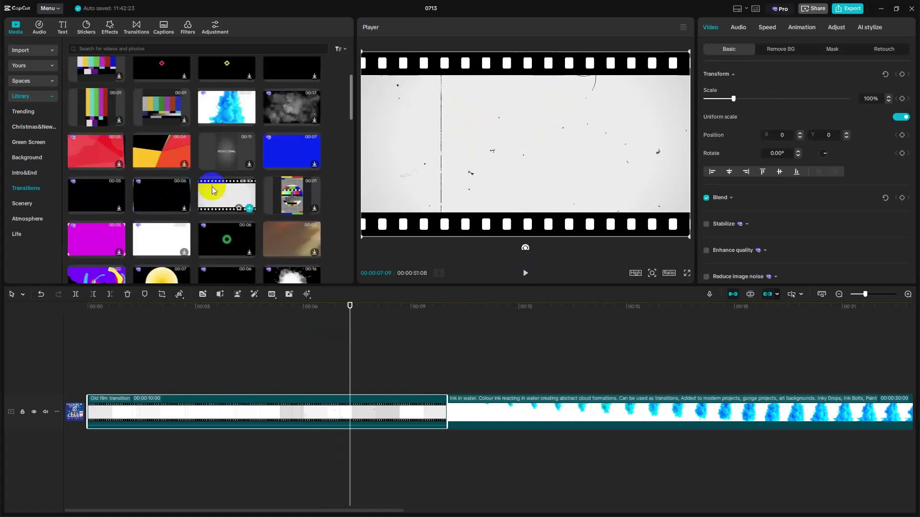
pyautogui.scroll(-4, 127, 108)
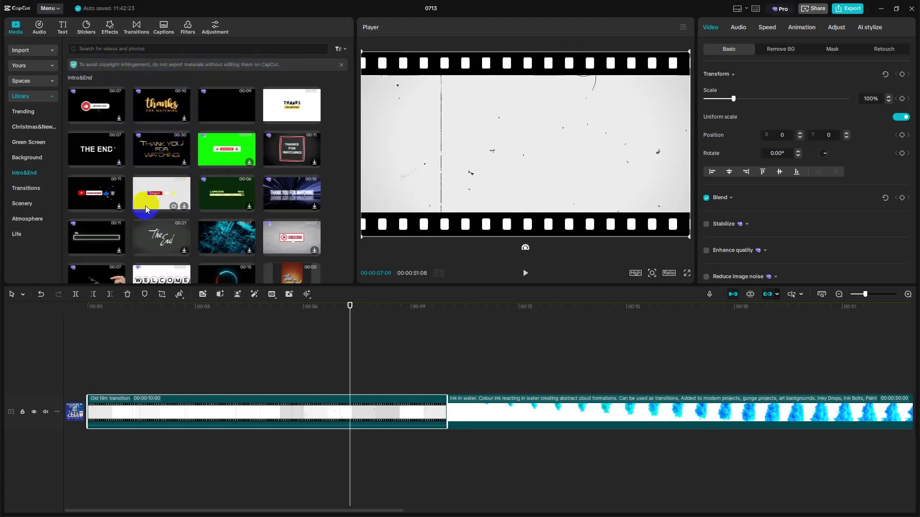
# - Preview the THE END, loading arrows and glowing blue-orange ring clips in the library's Intro&End category
pyautogui.click(118, 154)
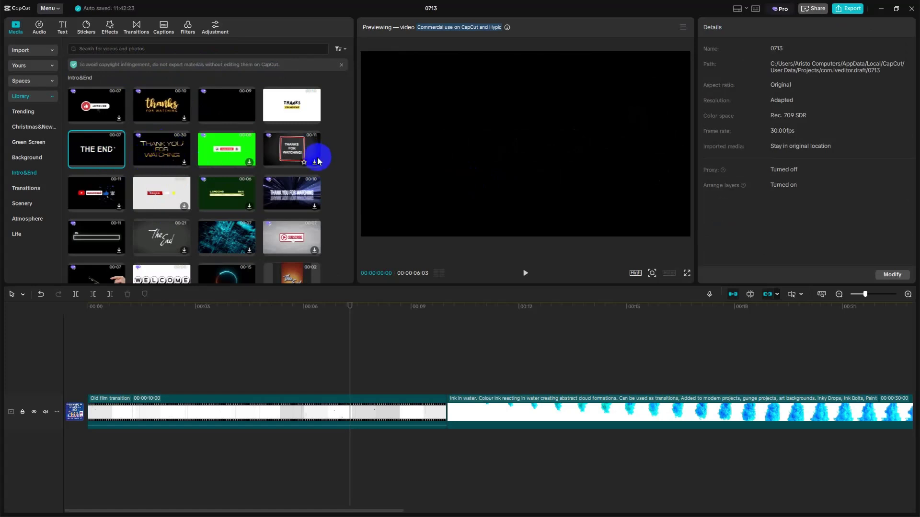
pyautogui.scroll(-3, 211, 215)
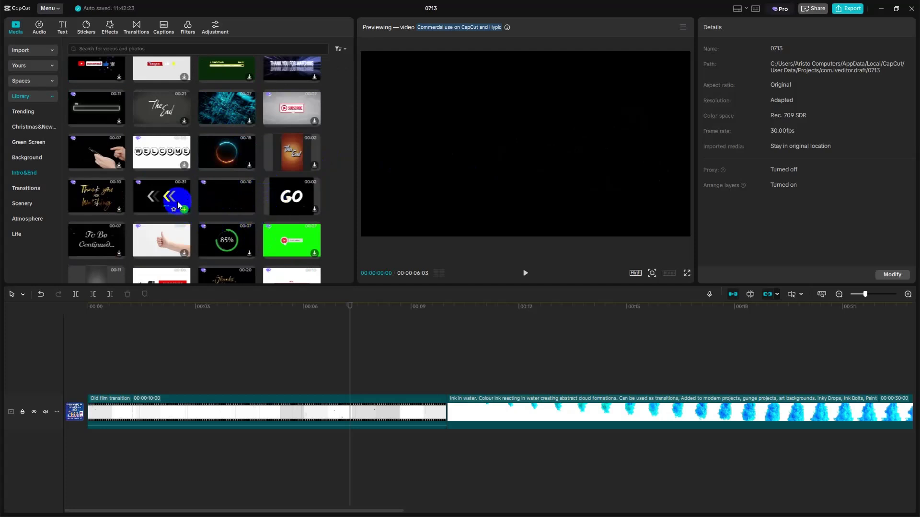
pyautogui.click(161, 200)
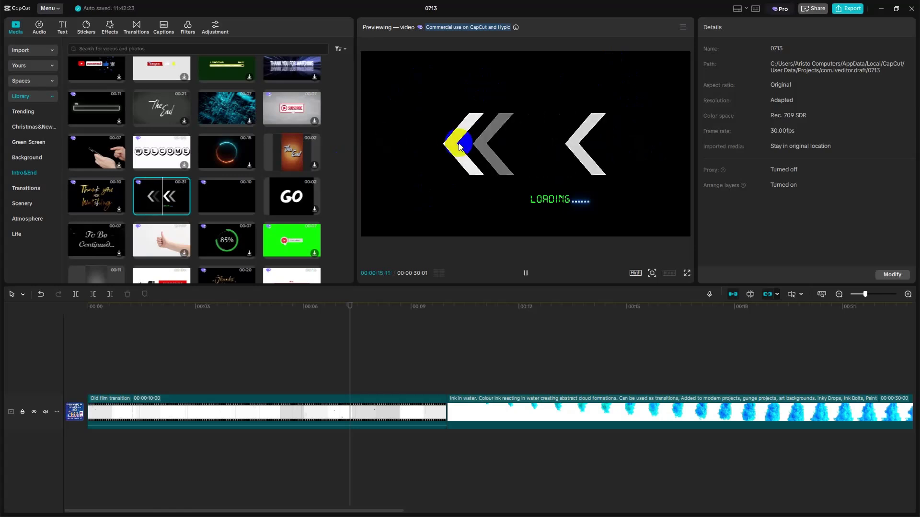
pyautogui.click(214, 152)
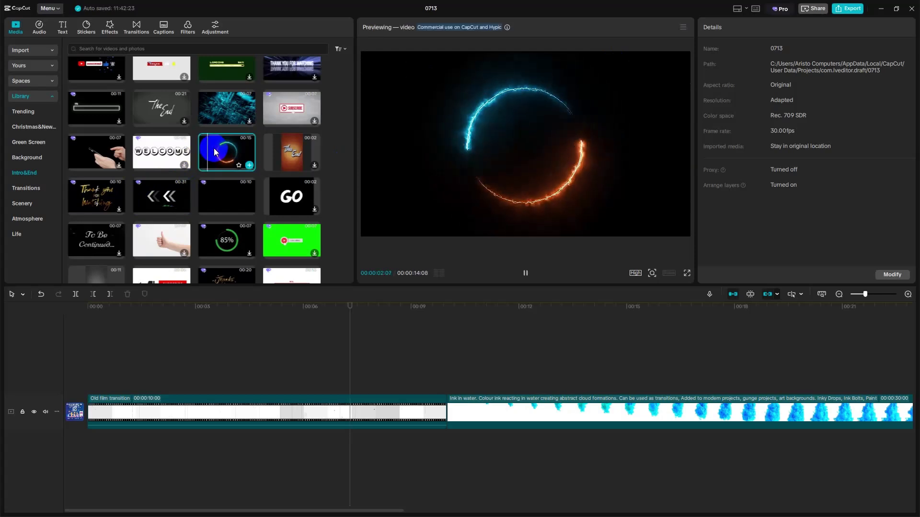
pyautogui.scroll(3, 192, 139)
pyautogui.scroll(3, 308, 160)
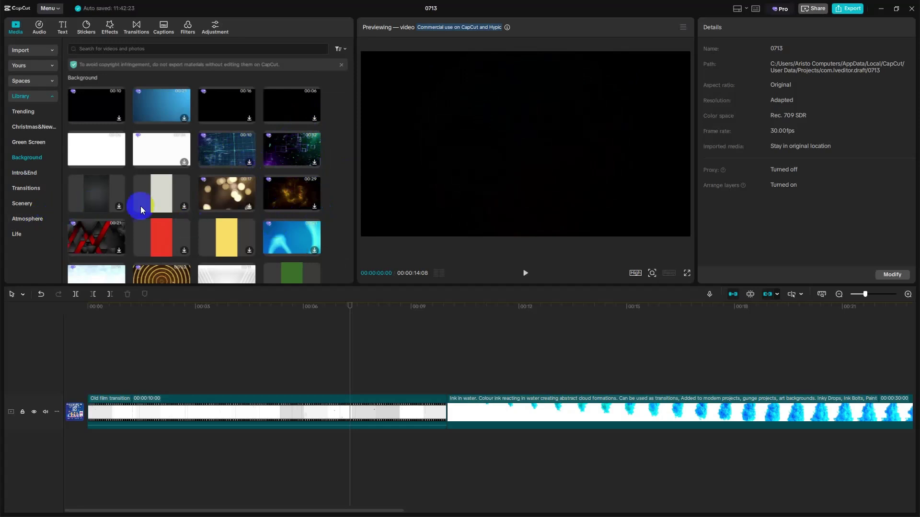
# - Preview the golden concentric rings clip in the Background category and look through the Christmas&New Year clips
pyautogui.scroll(-1, 144, 206)
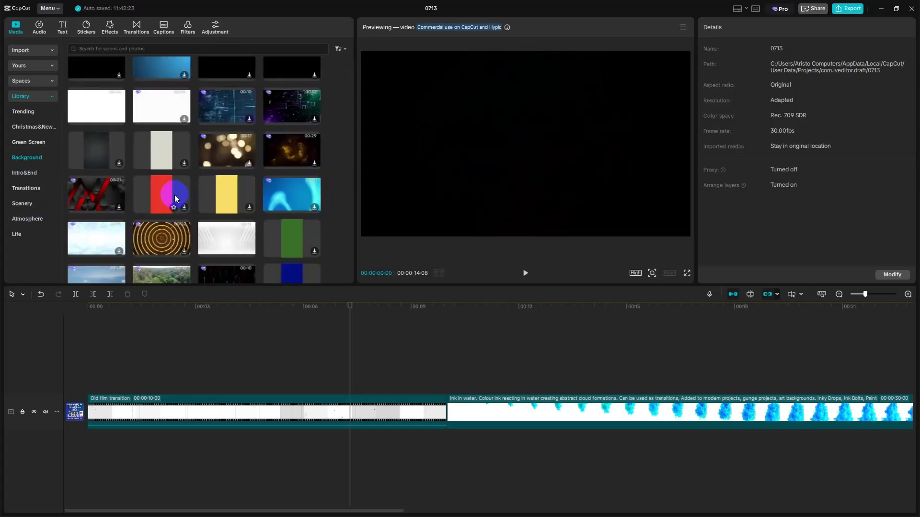
pyautogui.click(159, 243)
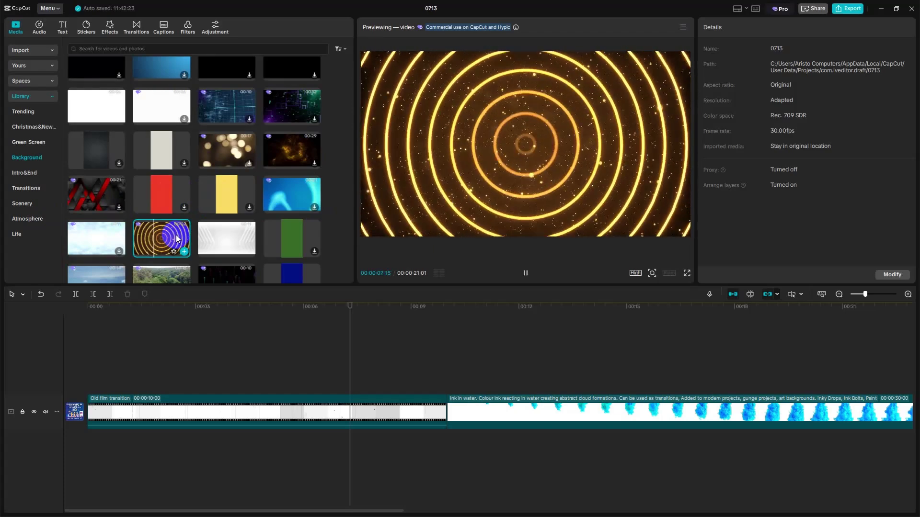
pyautogui.scroll(3, 180, 163)
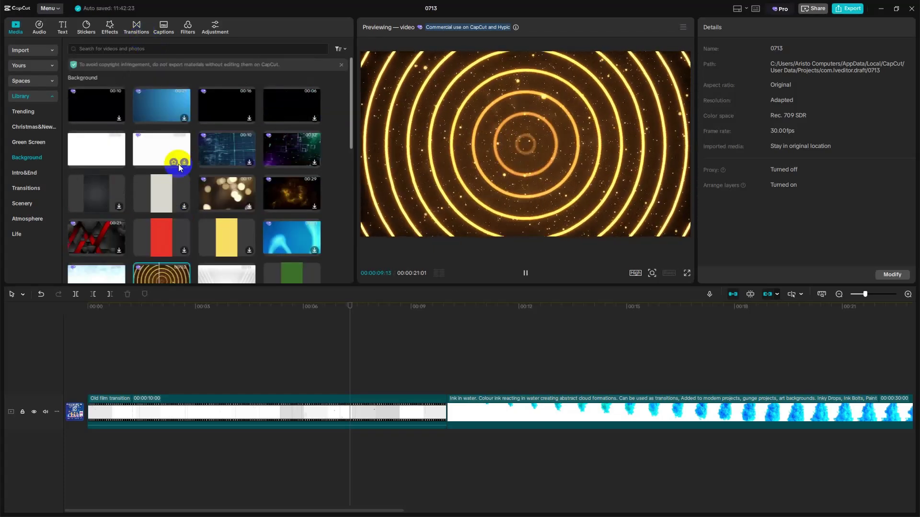
pyautogui.scroll(5, 94, 90)
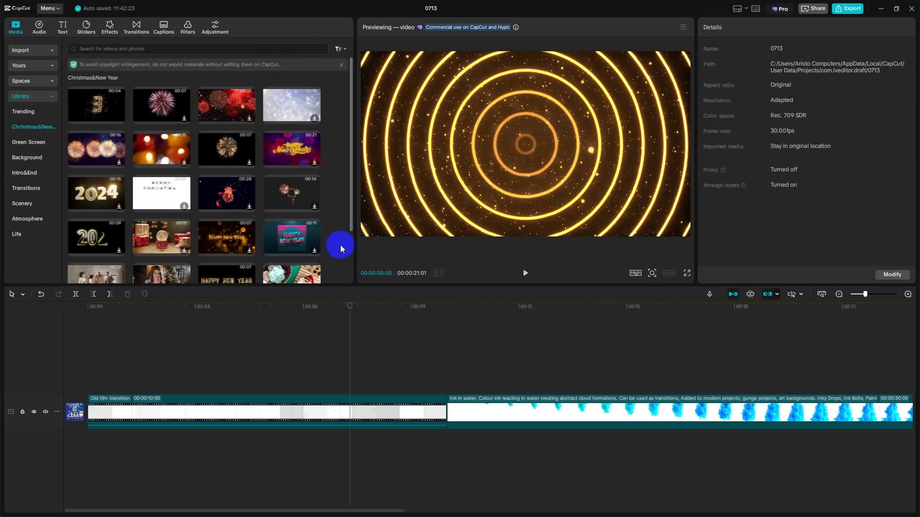
pyautogui.scroll(-3, 338, 254)
pyautogui.scroll(3, 339, 255)
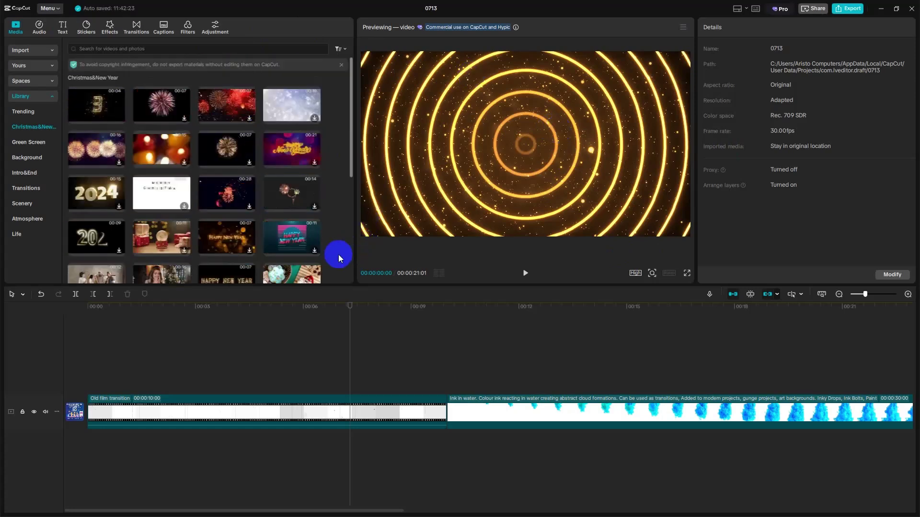